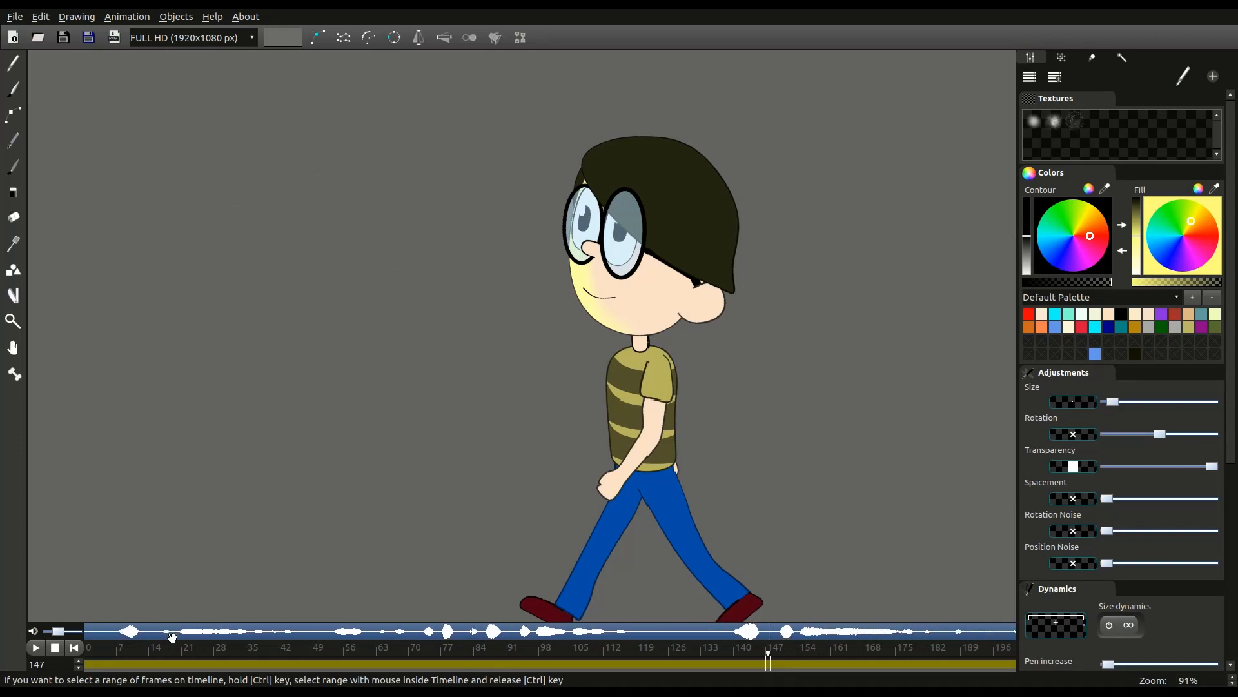
Play the walking animation with its audio to preview it, and return to frame 0
{"action": "left_click", "coordinate": [36, 648]}
{"action": "left_click", "coordinate": [58, 648]}
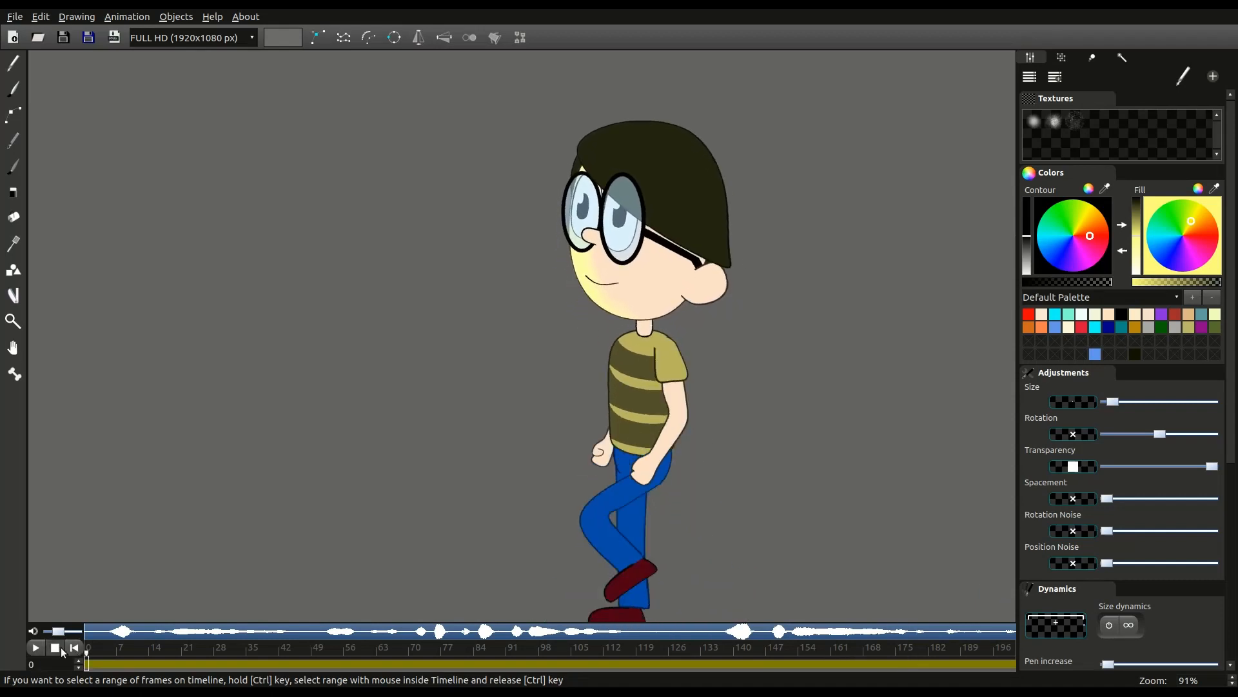
{"action": "left_click", "coordinate": [36, 648]}
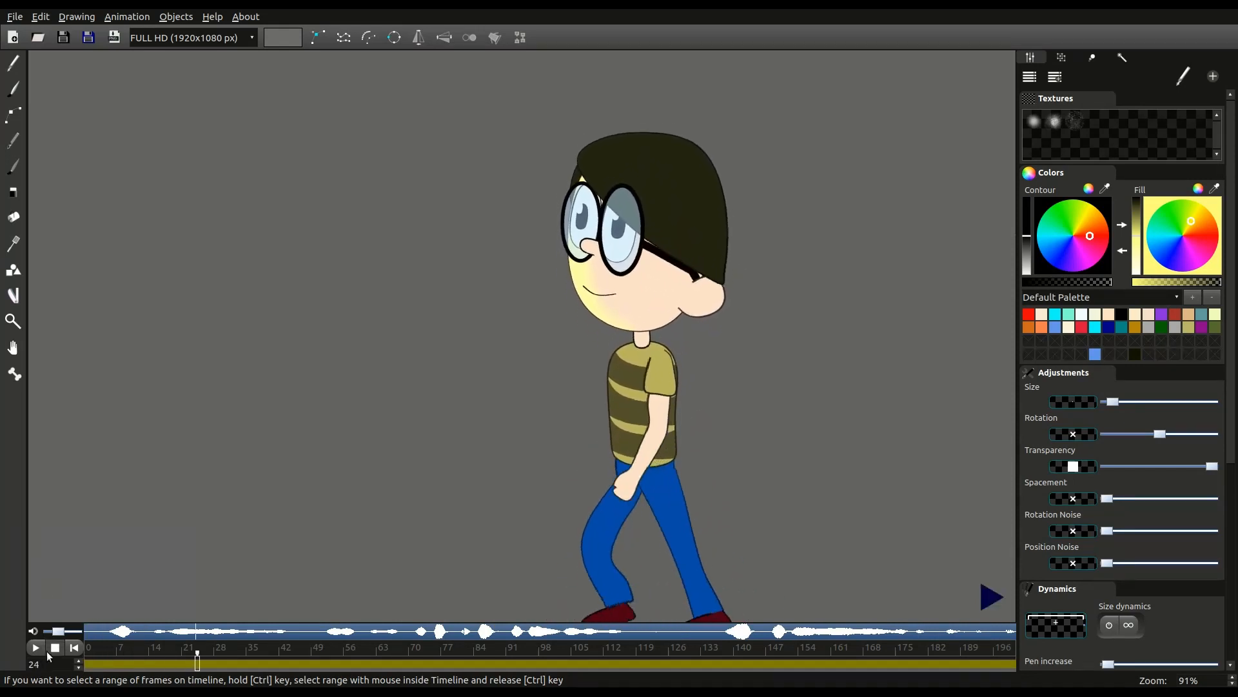
{"action": "left_click", "coordinate": [75, 647]}
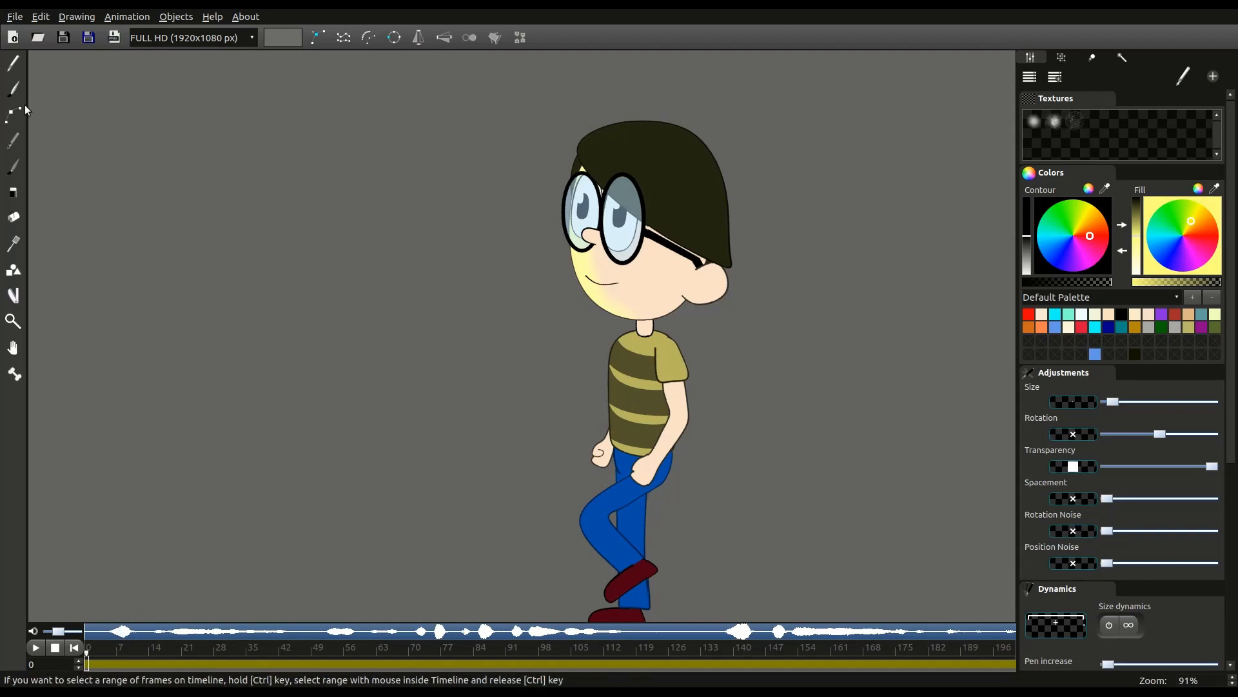
Draw a small oval mouth outline freehand over the front part of the character's smile line
{"action": "scroll", "coordinate": [671, 308], "scroll_direction": "up", "scroll_amount": 5}
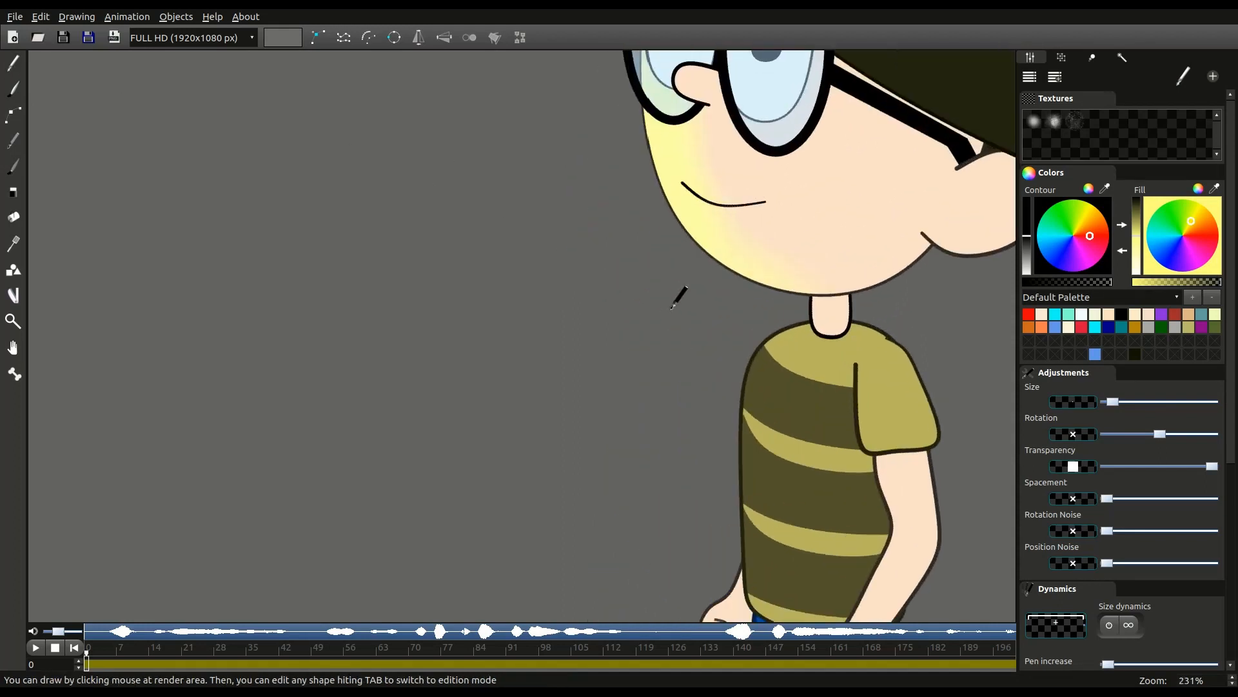
{"action": "mouse_move", "coordinate": [672, 308]}
{"action": "left_mouse_down"}
{"action": "mouse_move", "coordinate": [568, 350]}
{"action": "mouse_move", "coordinate": [532, 386]}
{"action": "left_mouse_up"}
{"action": "mouse_move", "coordinate": [561, 262]}
{"action": "left_mouse_down"}
{"action": "mouse_move", "coordinate": [559, 288]}
{"action": "mouse_move", "coordinate": [580, 289]}
{"action": "mouse_move", "coordinate": [563, 261]}
{"action": "left_mouse_up"}
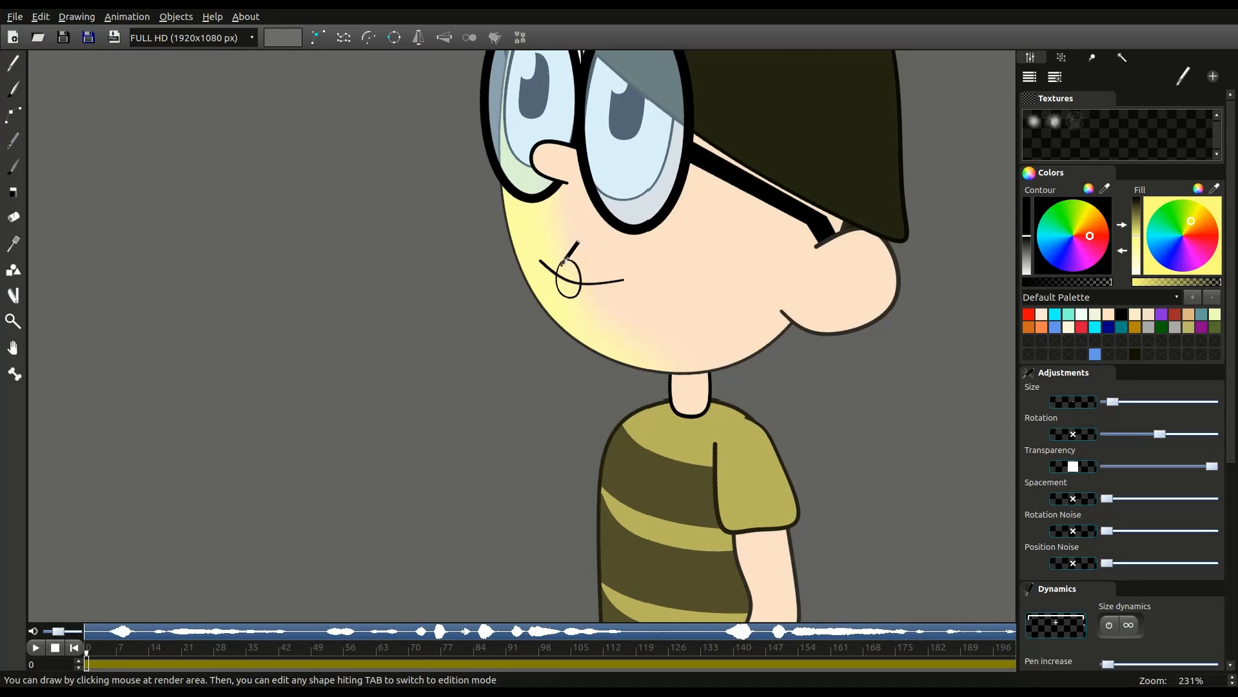
Switch to edit mode, select the whole mouth oval and fill it with black
{"action": "key", "text": "Tab"}
{"action": "left_click", "coordinate": [582, 290]}
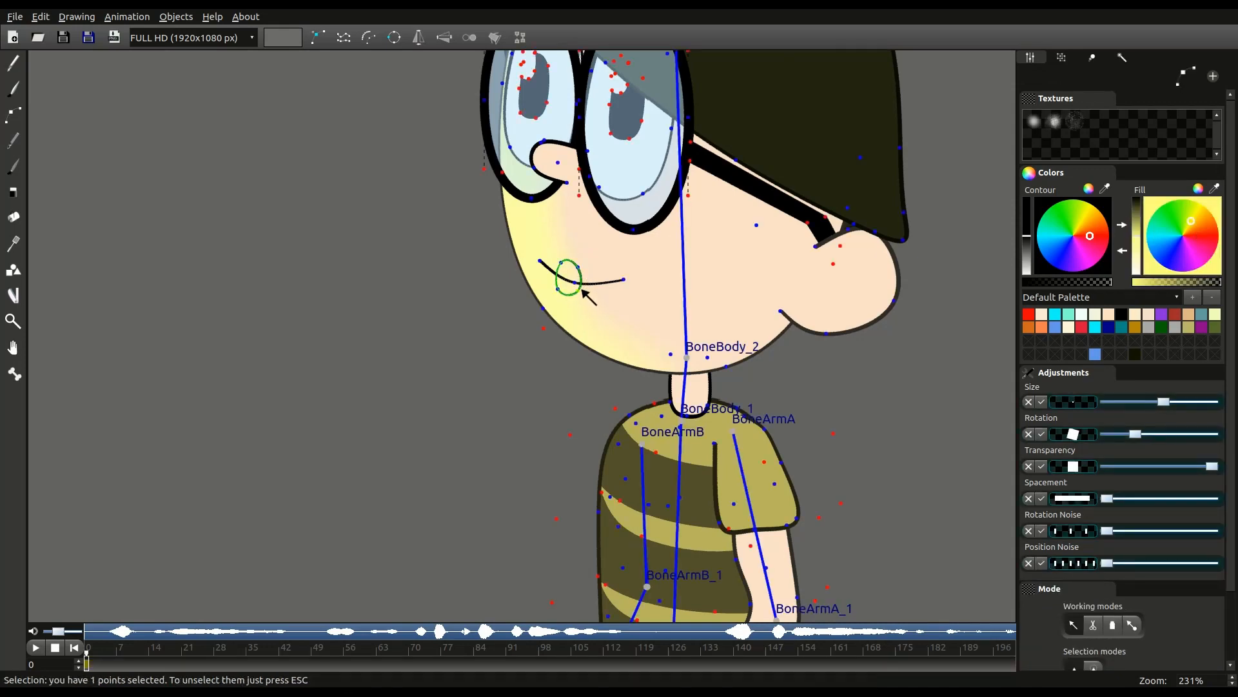
{"action": "left_click", "coordinate": [582, 289]}
{"action": "left_click", "coordinate": [1140, 224]}
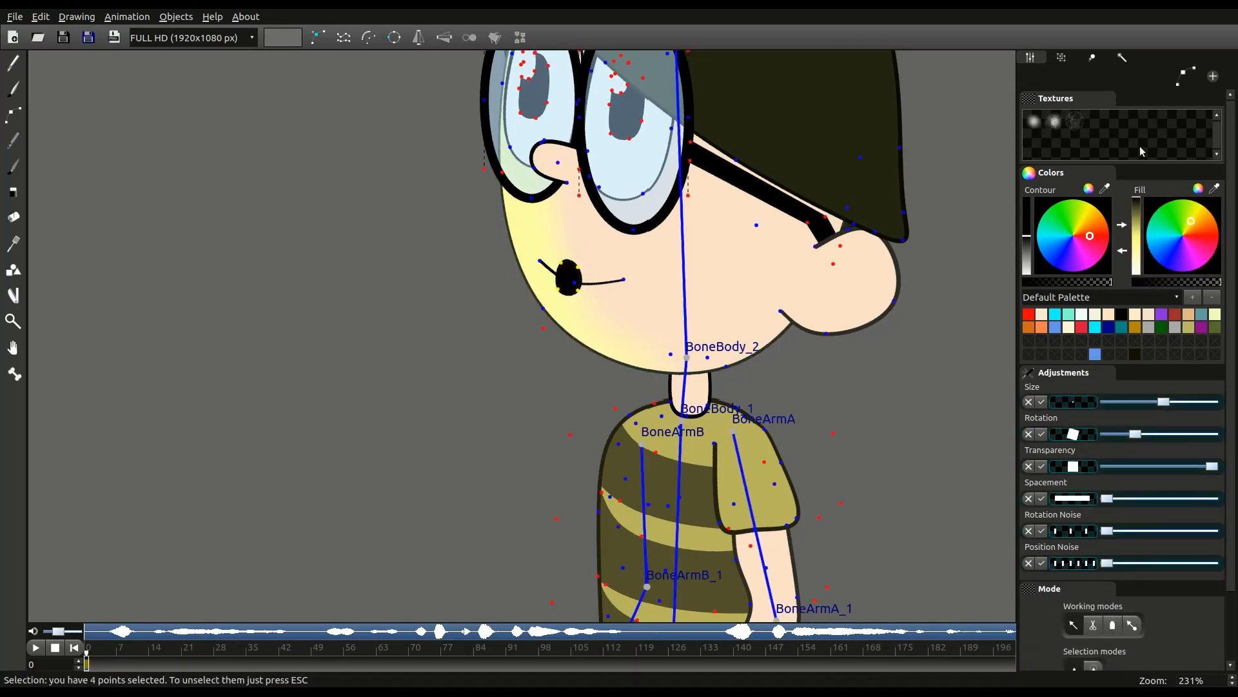
Scale the black mouth oval down and shift it slightly towards the front end of the smile line
{"action": "key", "text": "s"}
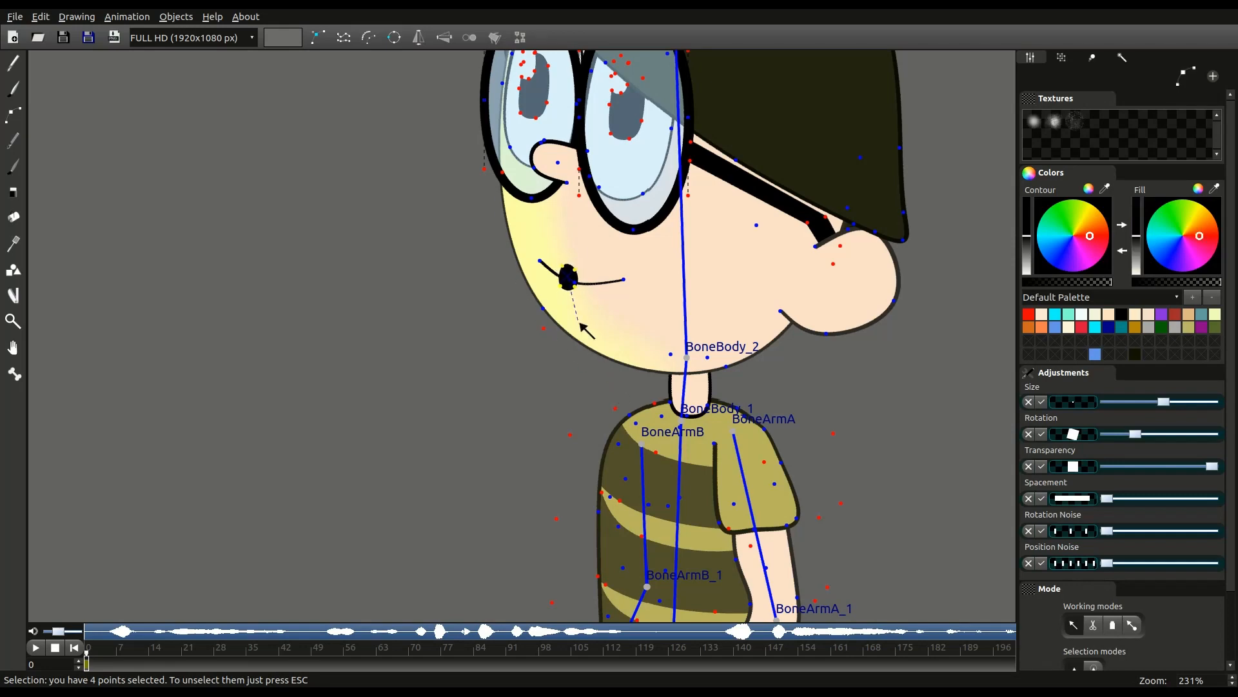
{"action": "left_click", "coordinate": [577, 321]}
{"action": "key", "text": "g"}
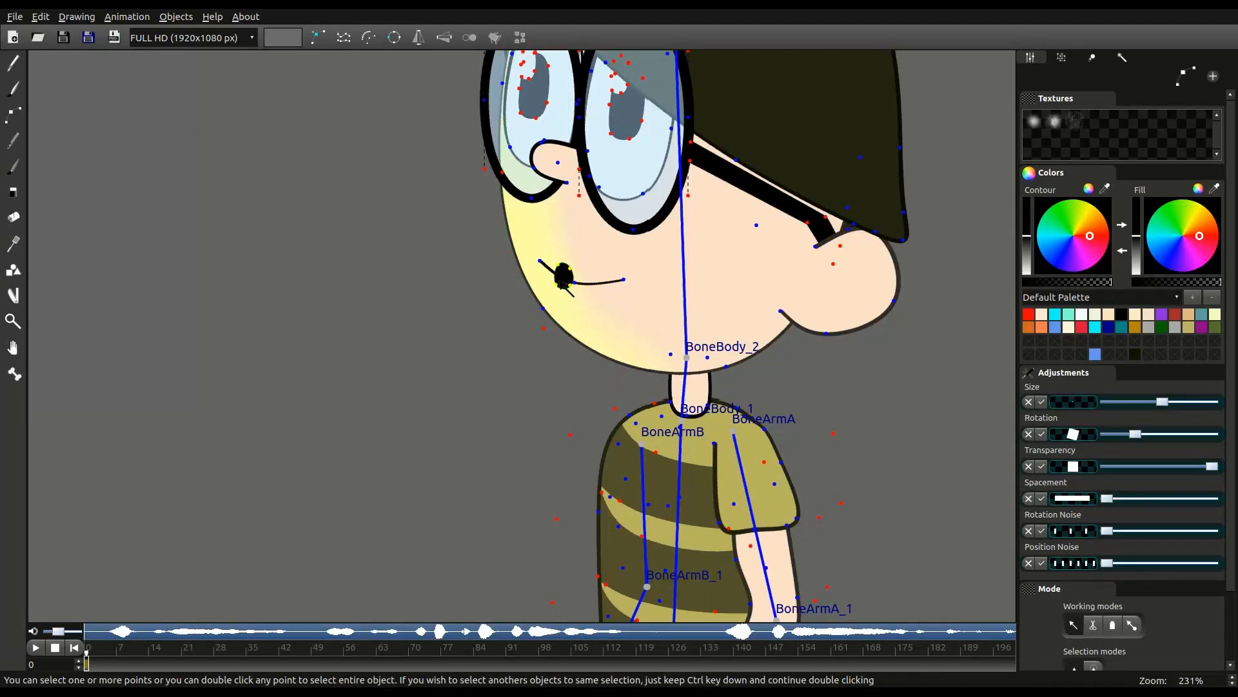
{"action": "double_click", "coordinate": [564, 287]}
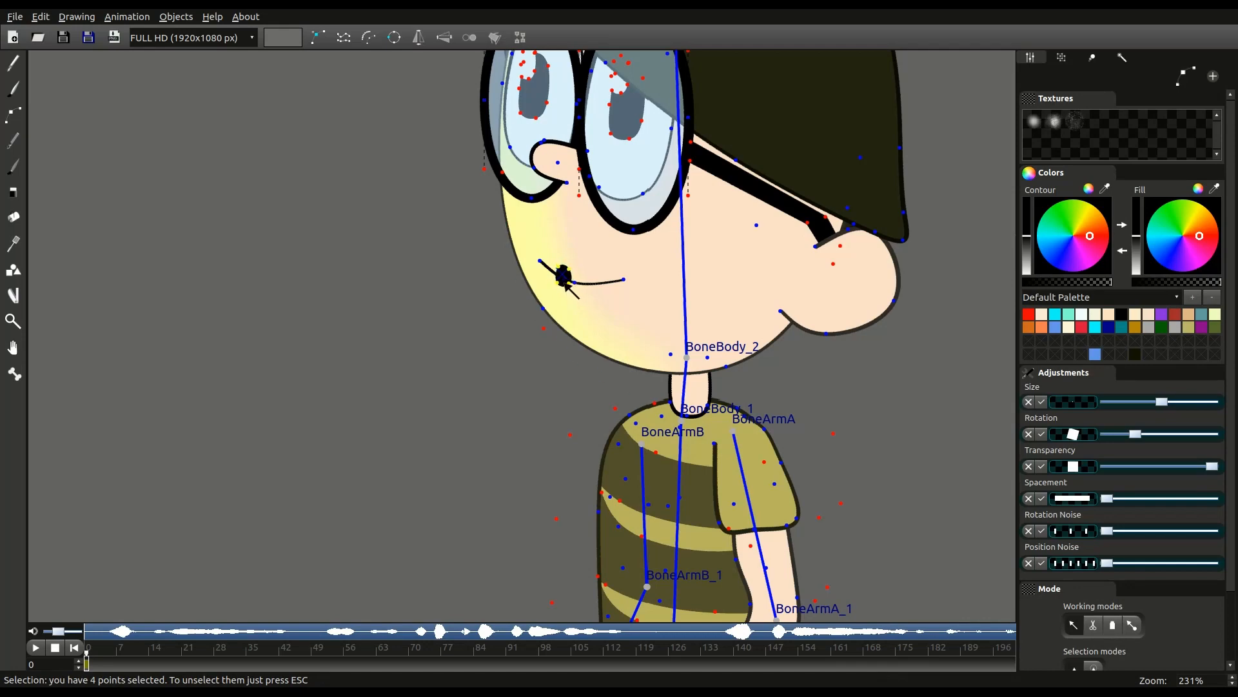
{"action": "left_click_drag", "start_coordinate": [559, 281], "coordinate": [553, 279]}
Bind the mouth shape to the head bone at its upper joint, BoneBody_3
{"action": "left_click_drag", "start_coordinate": [576, 306], "coordinate": [429, 379]}
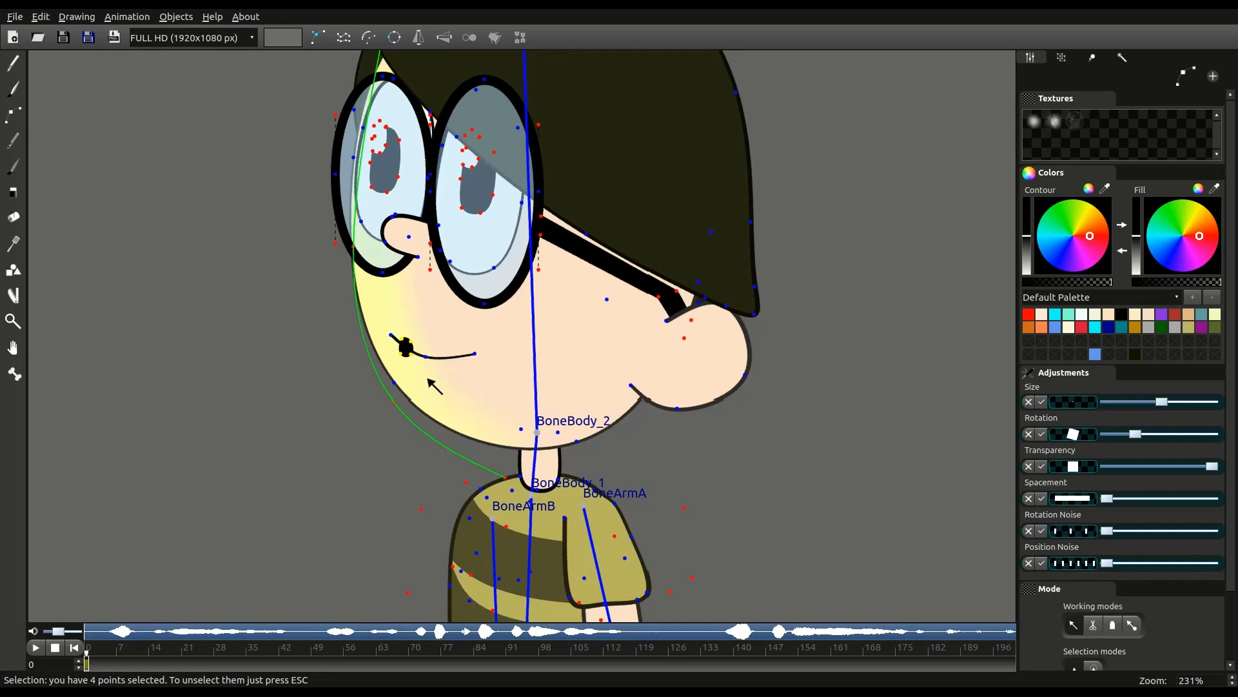
{"action": "left_click_drag", "start_coordinate": [469, 361], "coordinate": [514, 404]}
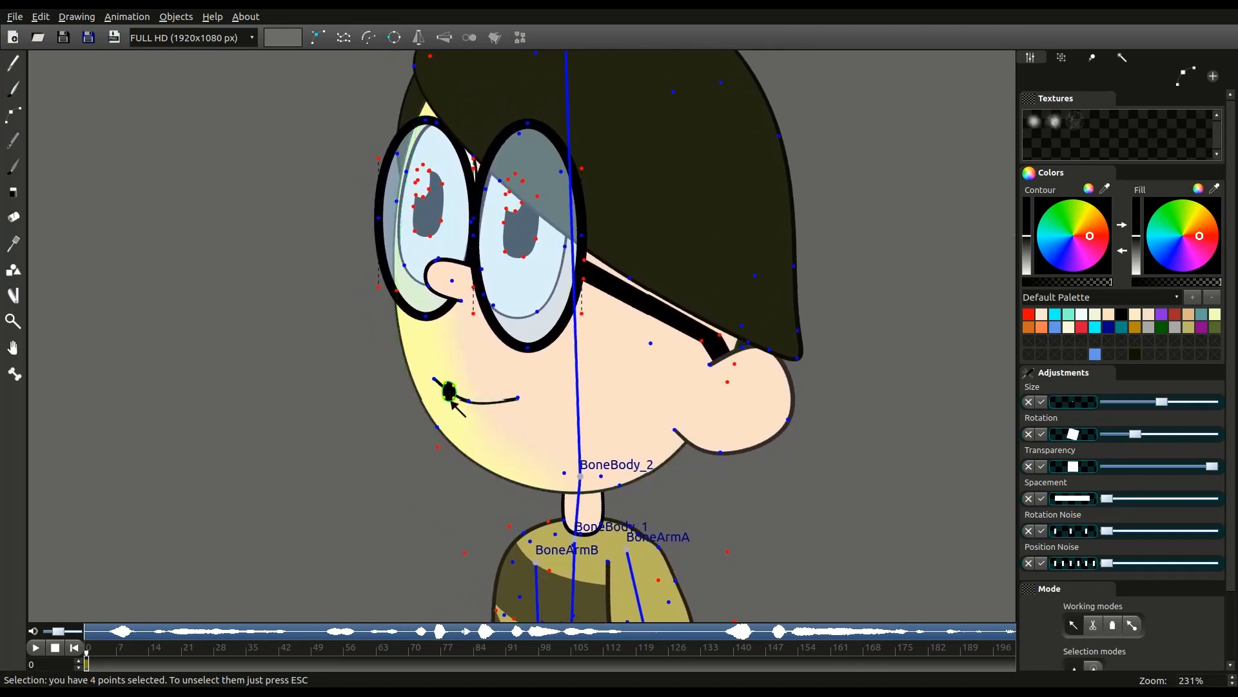
{"action": "left_click", "coordinate": [581, 477], "text": "shift"}
{"action": "left_click_drag", "start_coordinate": [623, 290], "coordinate": [603, 425]}
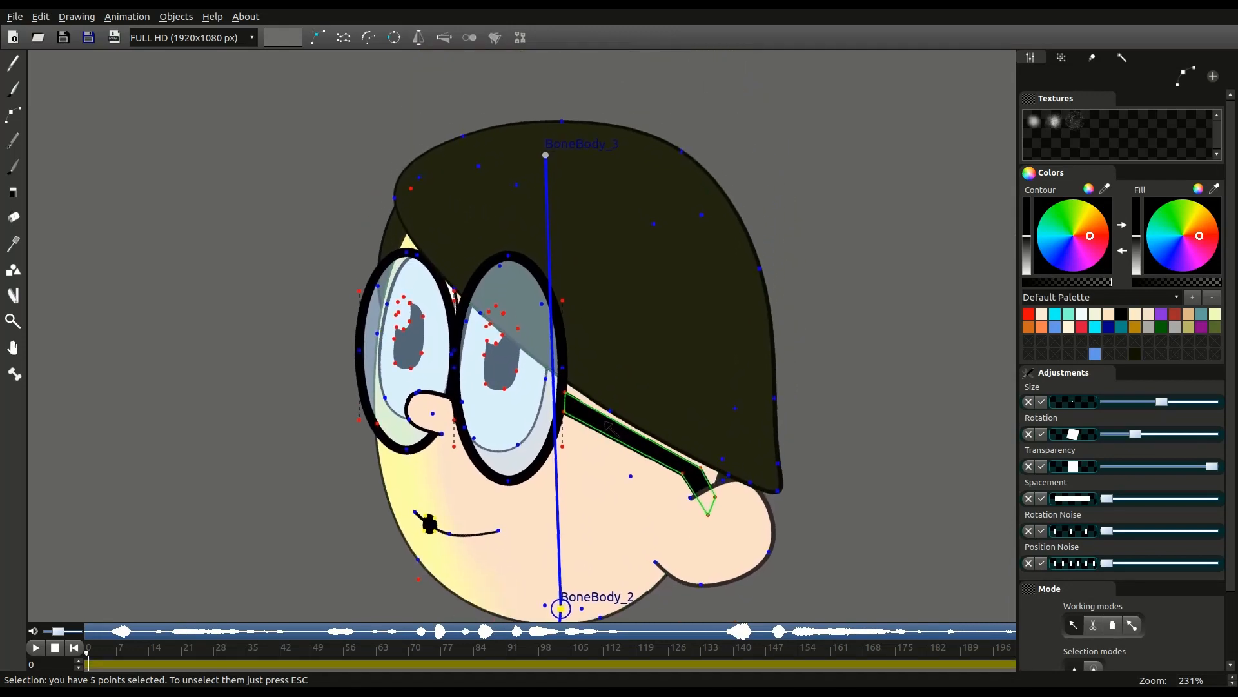
{"action": "left_click", "coordinate": [545, 156], "text": "shift"}
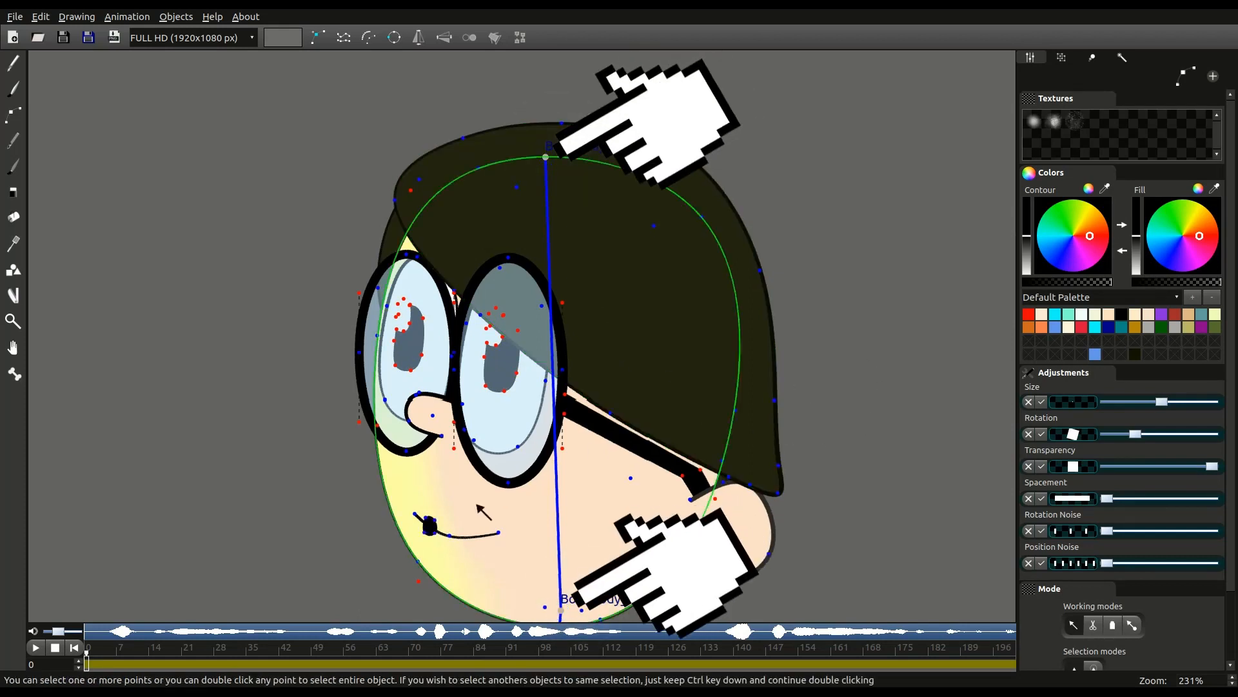
{"action": "double_click", "coordinate": [429, 525]}
{"action": "left_click", "coordinate": [545, 157], "text": "shift"}
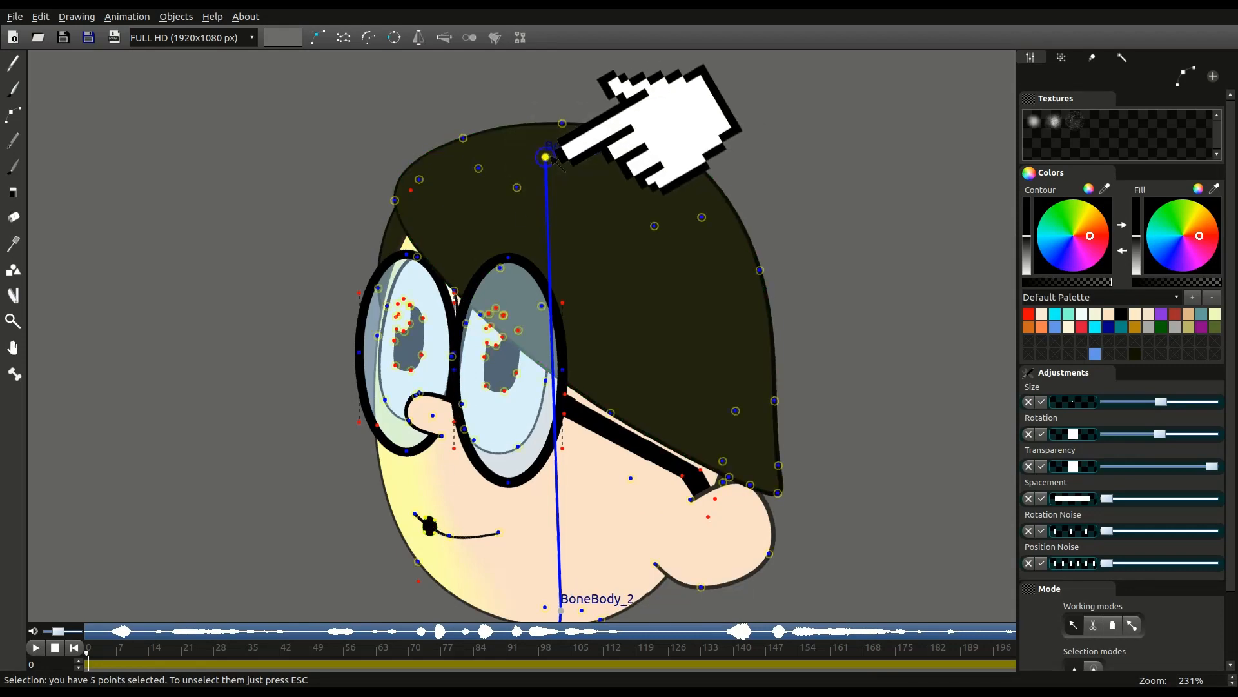
{"action": "key", "text": "ctrl+b"}
Scrub the timeline and play the animation to check whether the mouth follows the head
{"action": "scroll", "coordinate": [553, 159], "scroll_direction": "down", "scroll_amount": 3}
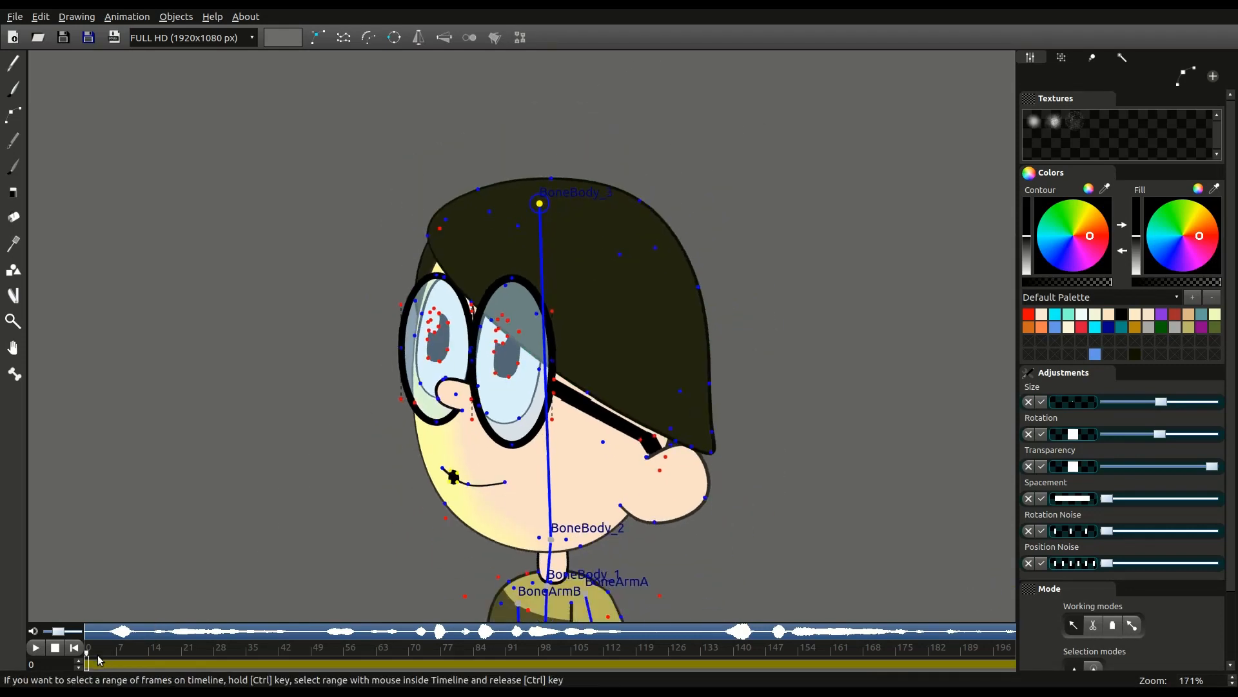
{"action": "left_click_drag", "start_coordinate": [98, 660], "coordinate": [289, 668]}
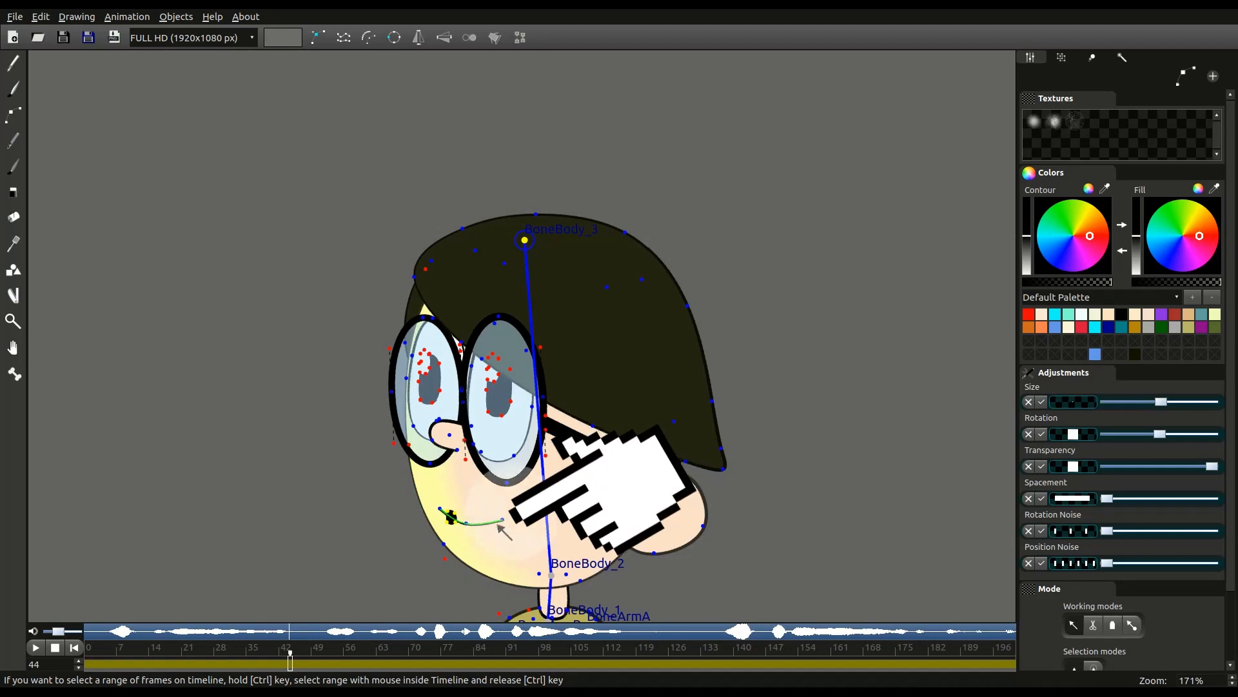
{"action": "left_click_drag", "start_coordinate": [291, 661], "coordinate": [3, 660]}
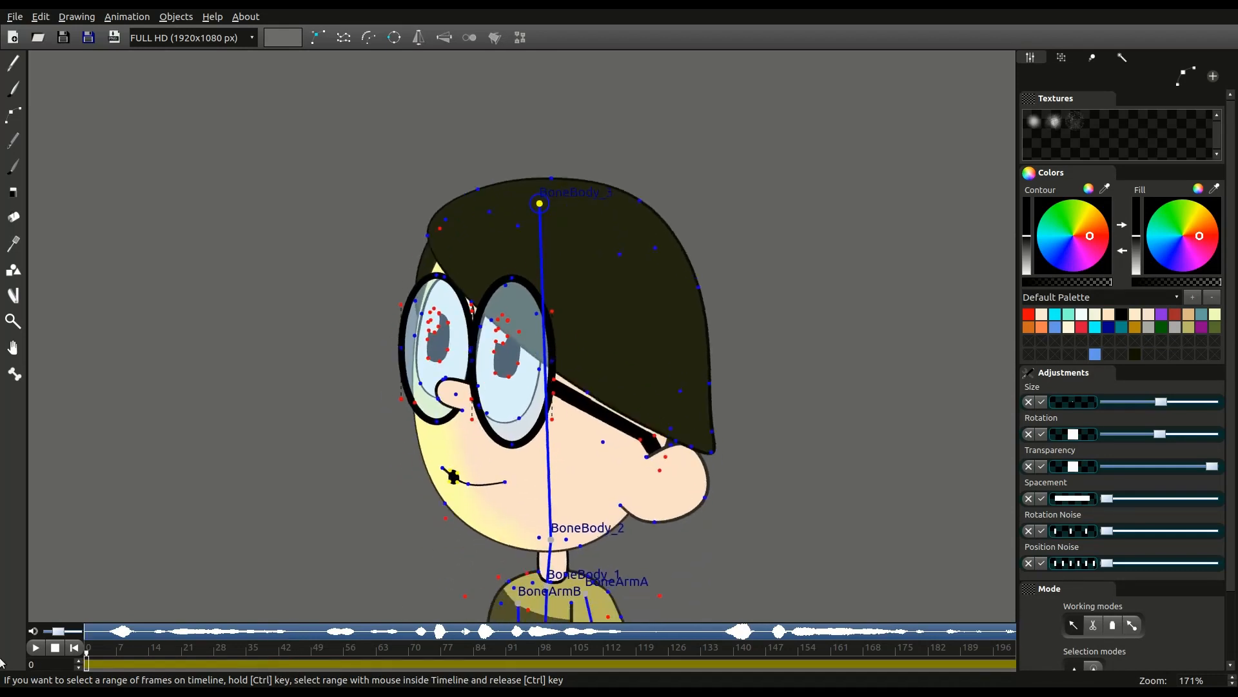
{"action": "left_click_drag", "start_coordinate": [734, 487], "coordinate": [750, 415]}
{"action": "left_click", "coordinate": [36, 648]}
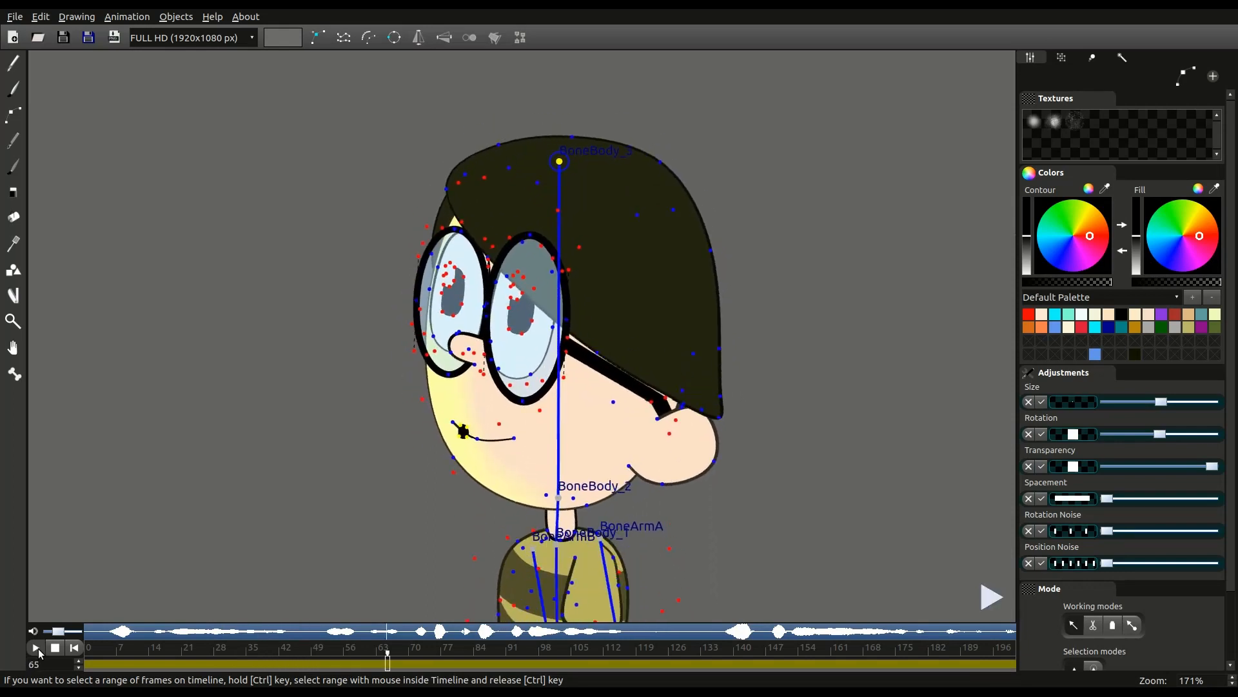
{"action": "left_click", "coordinate": [57, 648]}
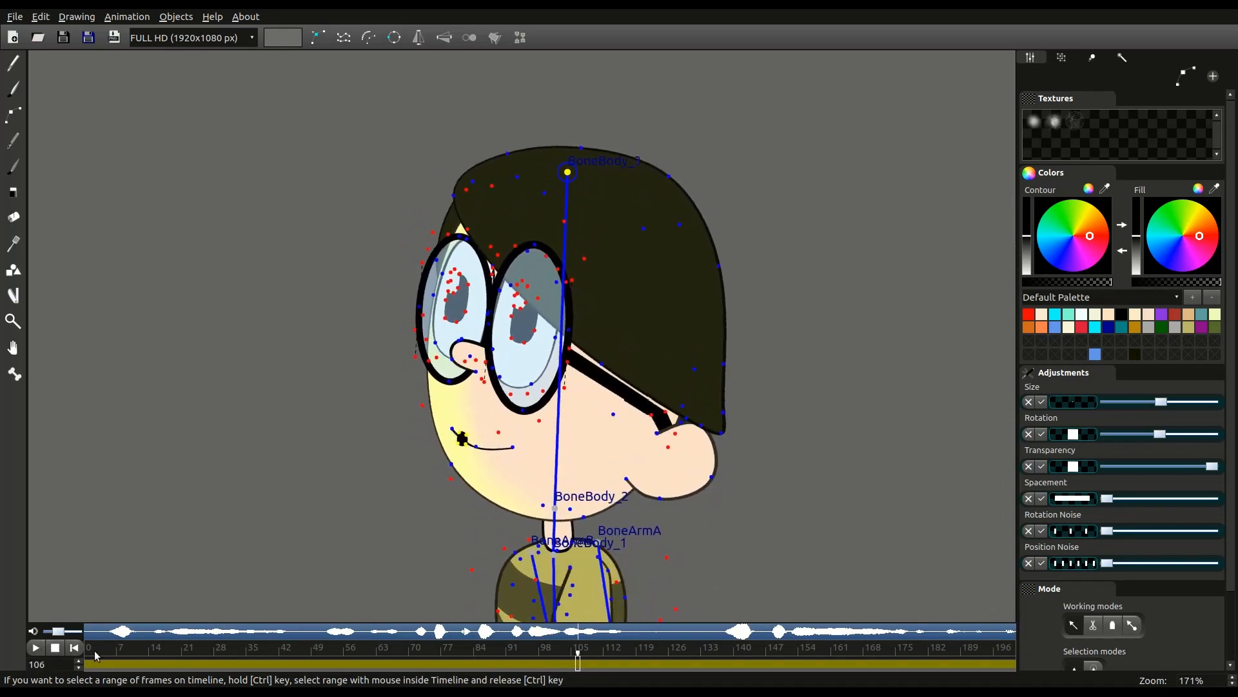
Keyframe the small mouth at frame 5, and enlarge and reposition it at frame 9
{"action": "mouse_move", "coordinate": [112, 656]}
{"action": "left_mouse_down"}
{"action": "mouse_move", "coordinate": [92, 662]}
{"action": "mouse_move", "coordinate": [107, 672]}
{"action": "left_mouse_up"}
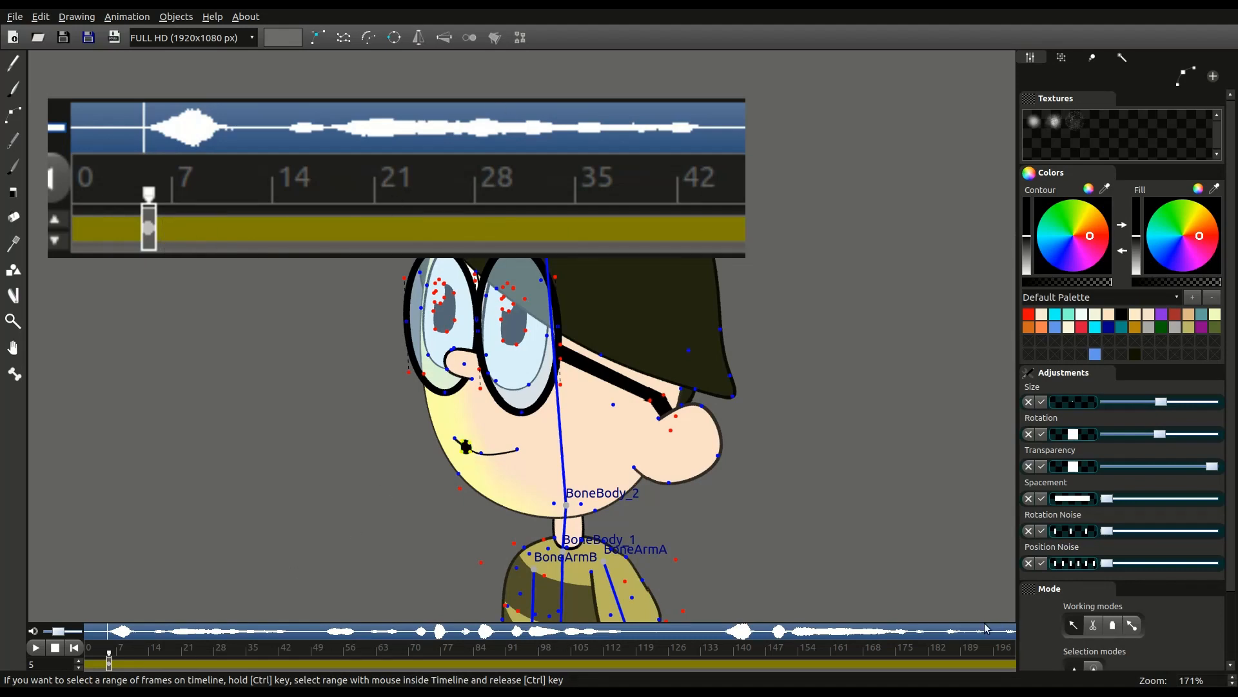
{"action": "left_click", "coordinate": [128, 664]}
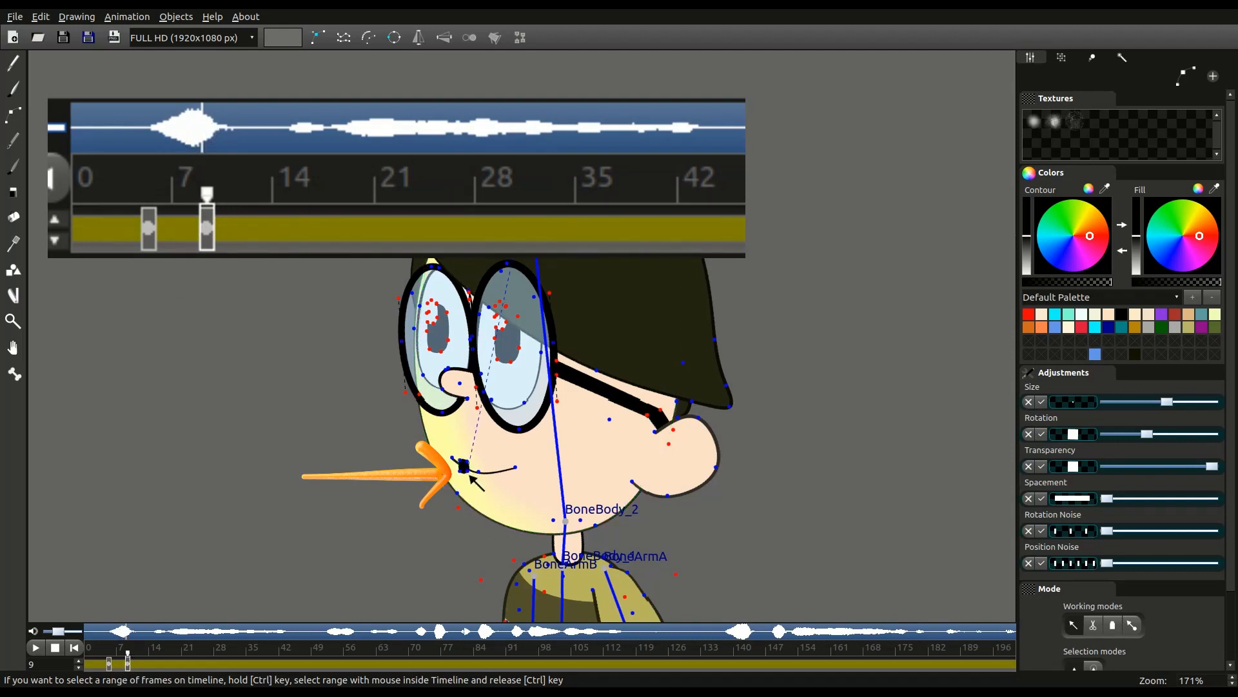
{"action": "left_click", "coordinate": [464, 475]}
{"action": "left_click_drag", "start_coordinate": [464, 476], "coordinate": [490, 503]}
{"action": "left_click", "coordinate": [489, 501]}
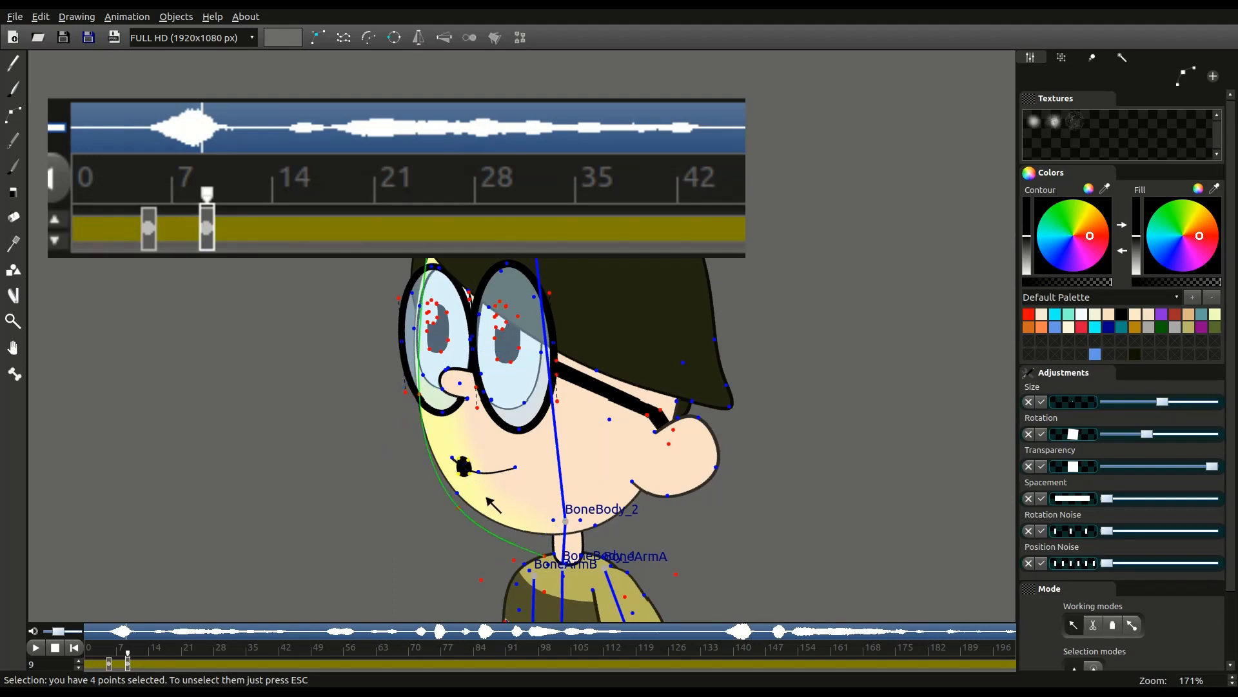
{"action": "key", "text": "g"}
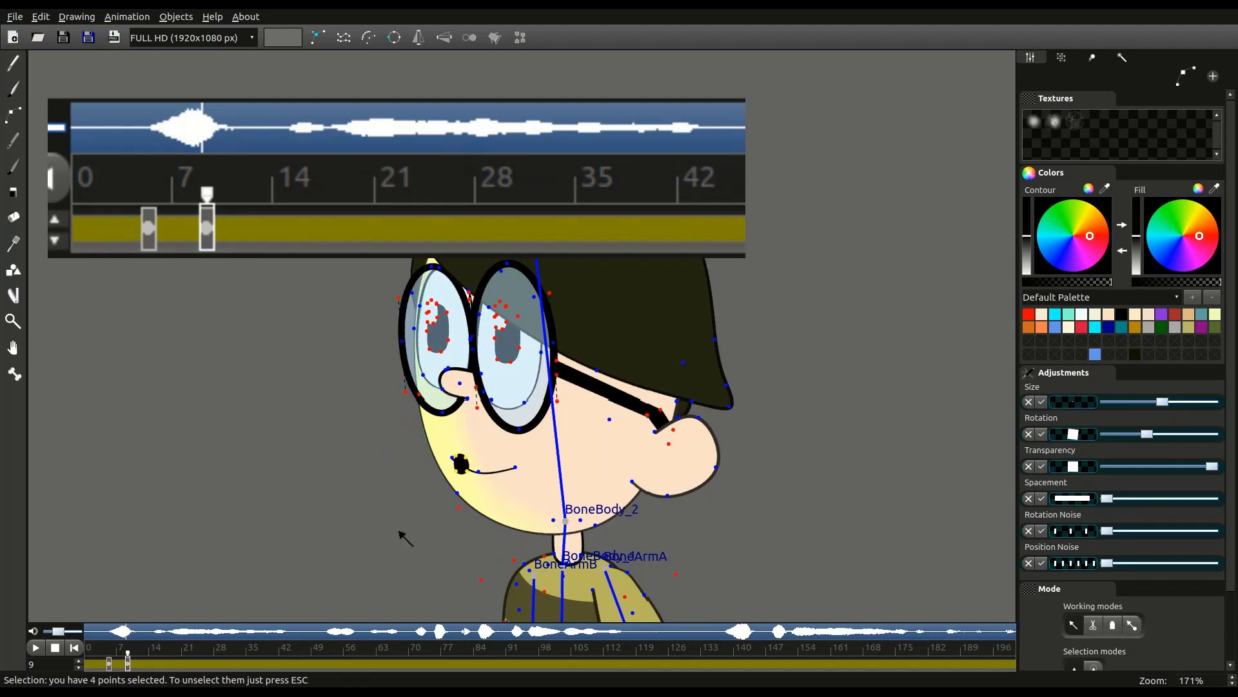
Keyframe the small mouth at frames 11 and 14, and scale it up at frame 16
{"action": "left_click", "coordinate": [140, 665]}
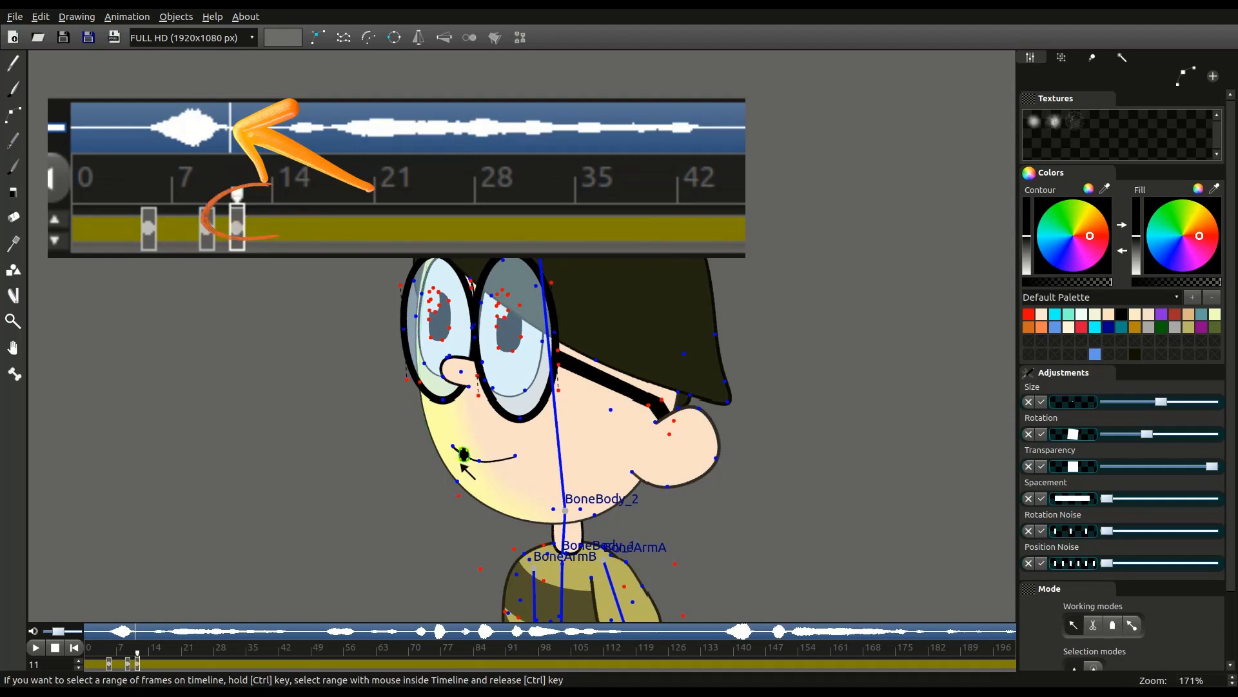
{"action": "left_click", "coordinate": [152, 660]}
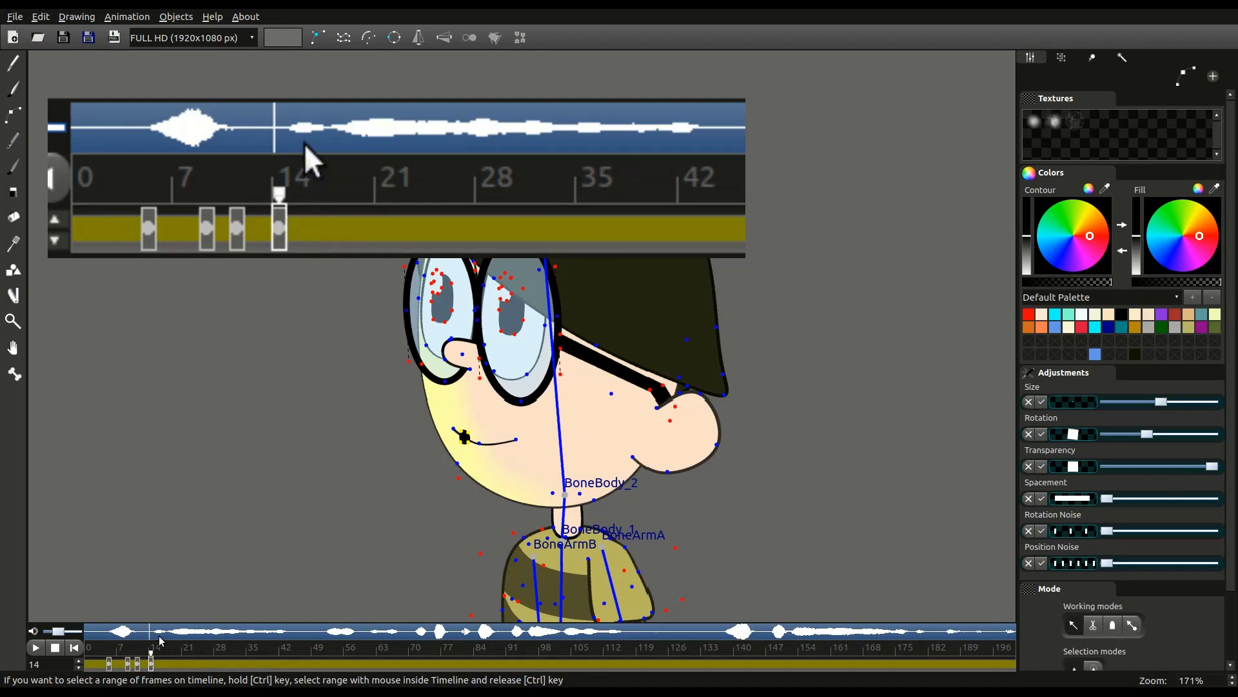
{"action": "left_click", "coordinate": [163, 656]}
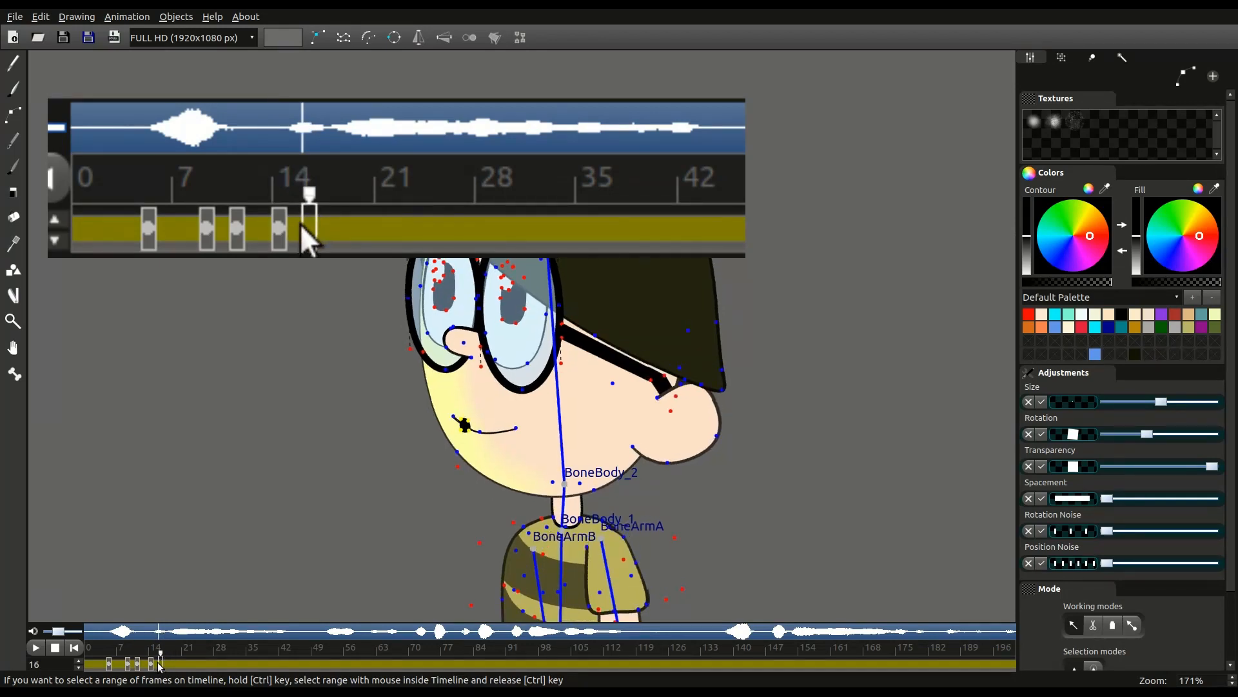
{"action": "left_click_drag", "start_coordinate": [464, 425], "coordinate": [490, 460]}
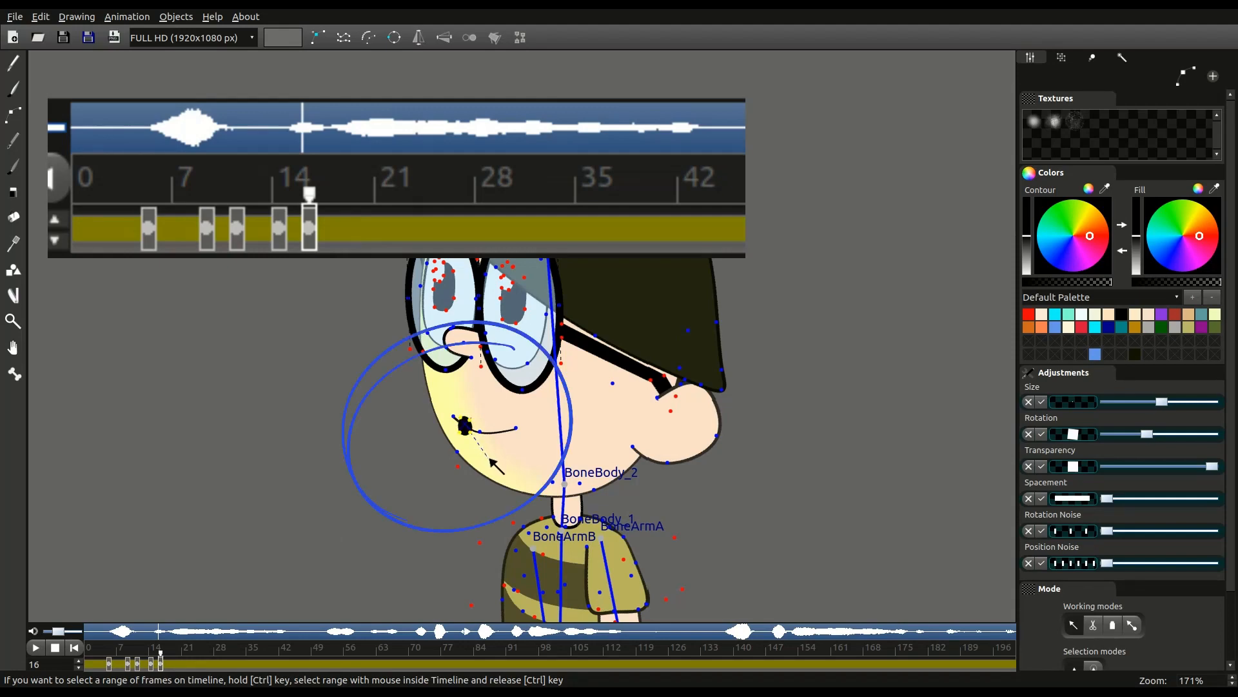
Keyframe the small mouth at frame 18, and enlarge and reposition it at frame 21
{"action": "left_click", "coordinate": [171, 662]}
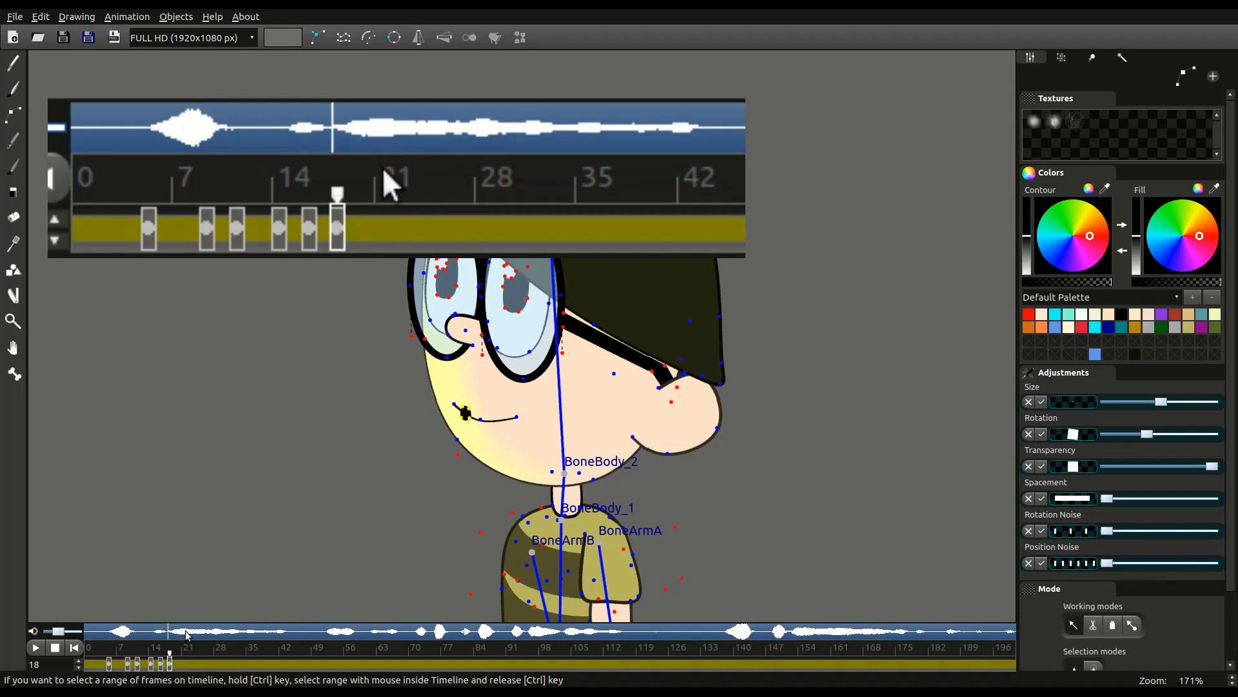
{"action": "left_click", "coordinate": [185, 664]}
{"action": "left_click", "coordinate": [476, 434]}
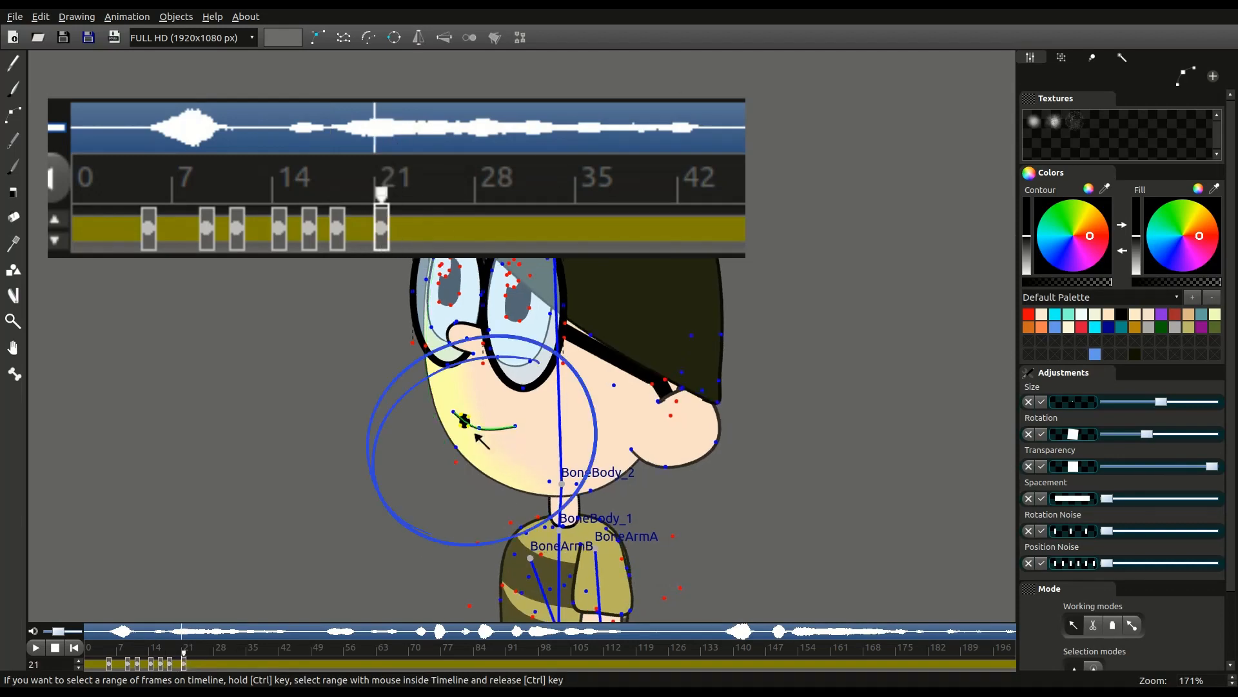
{"action": "left_click", "coordinate": [487, 455]}
{"action": "key", "text": "g"}
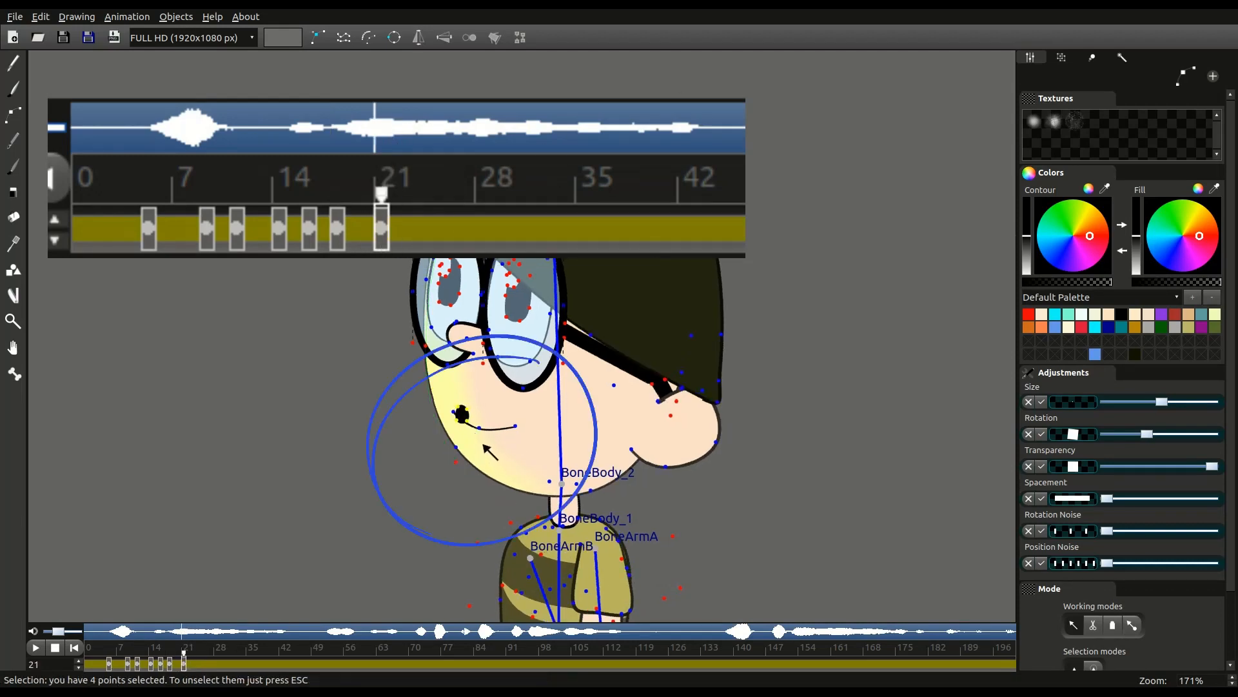
{"action": "left_click", "coordinate": [485, 446]}
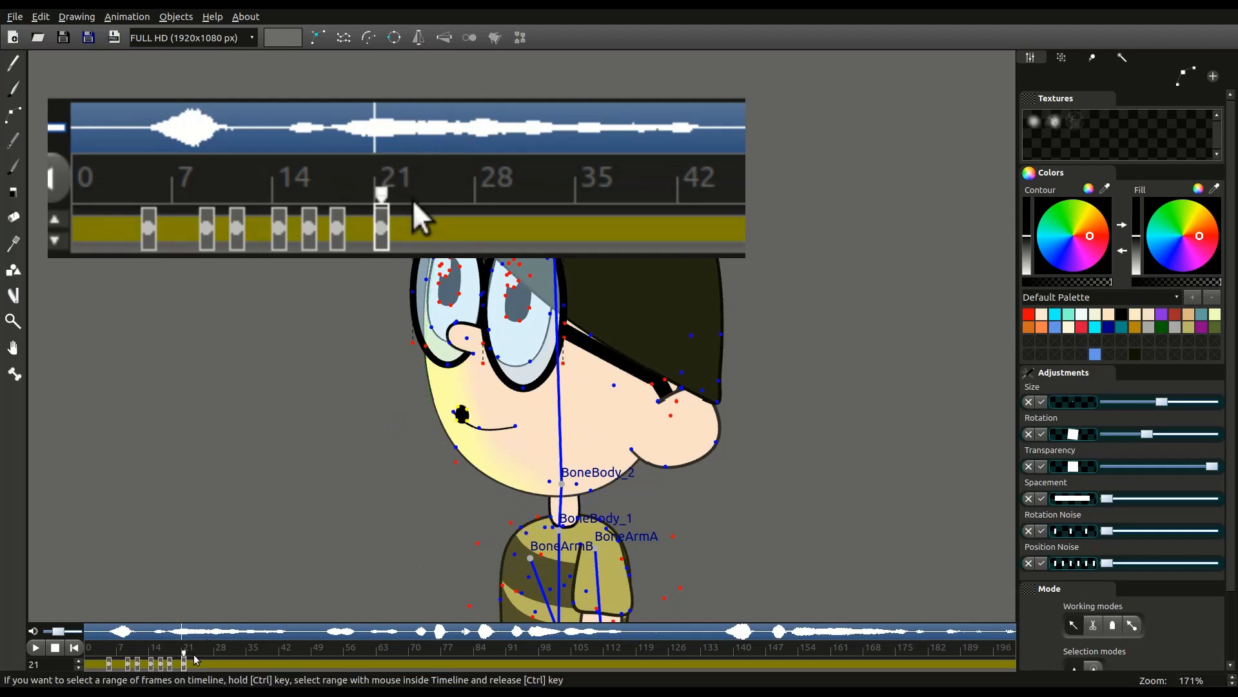
Keyframe the small mouth at frame 25, scaling and repositioning it to match the audio waveform
{"action": "left_click_drag", "start_coordinate": [194, 659], "coordinate": [203, 660]}
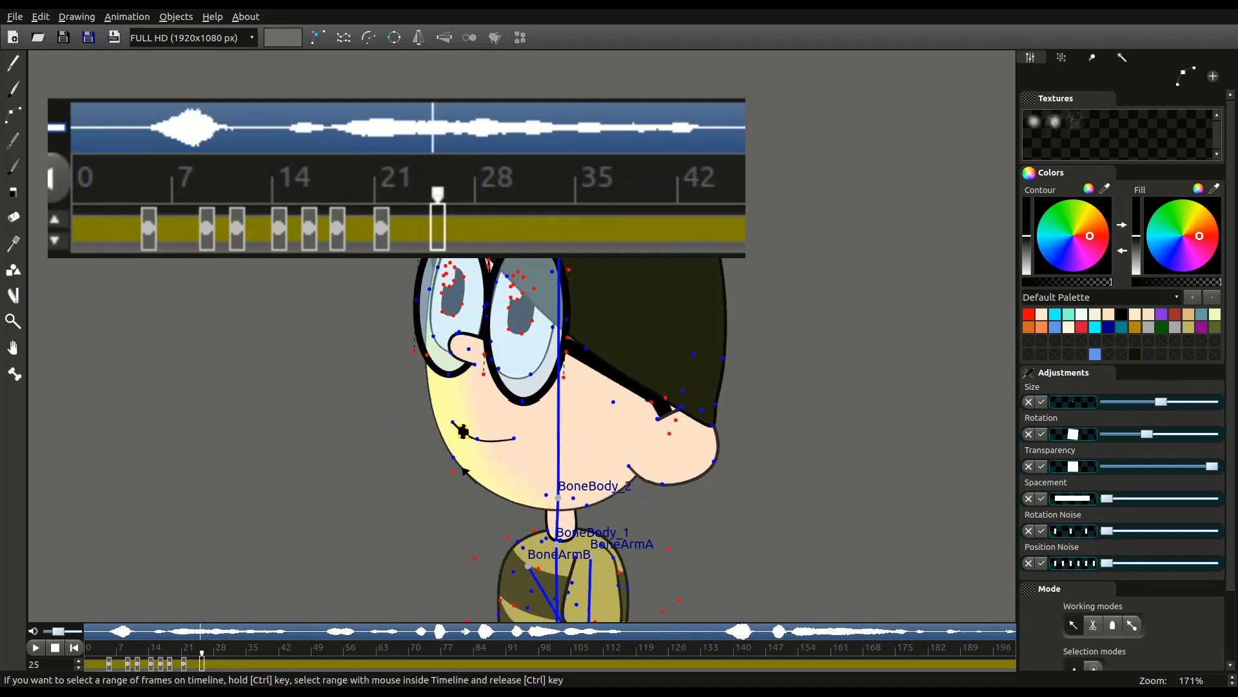
{"action": "key", "text": "s"}
{"action": "left_click", "coordinate": [490, 471]}
{"action": "key", "text": "g"}
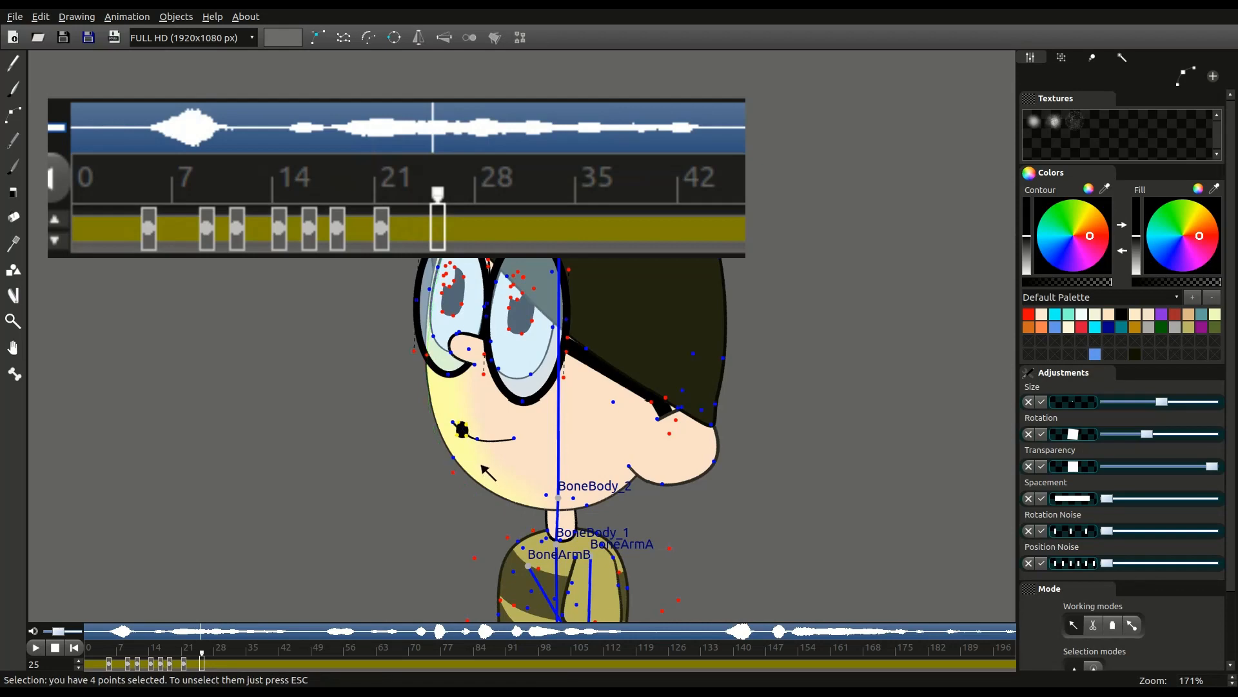
{"action": "left_click", "coordinate": [469, 192]}
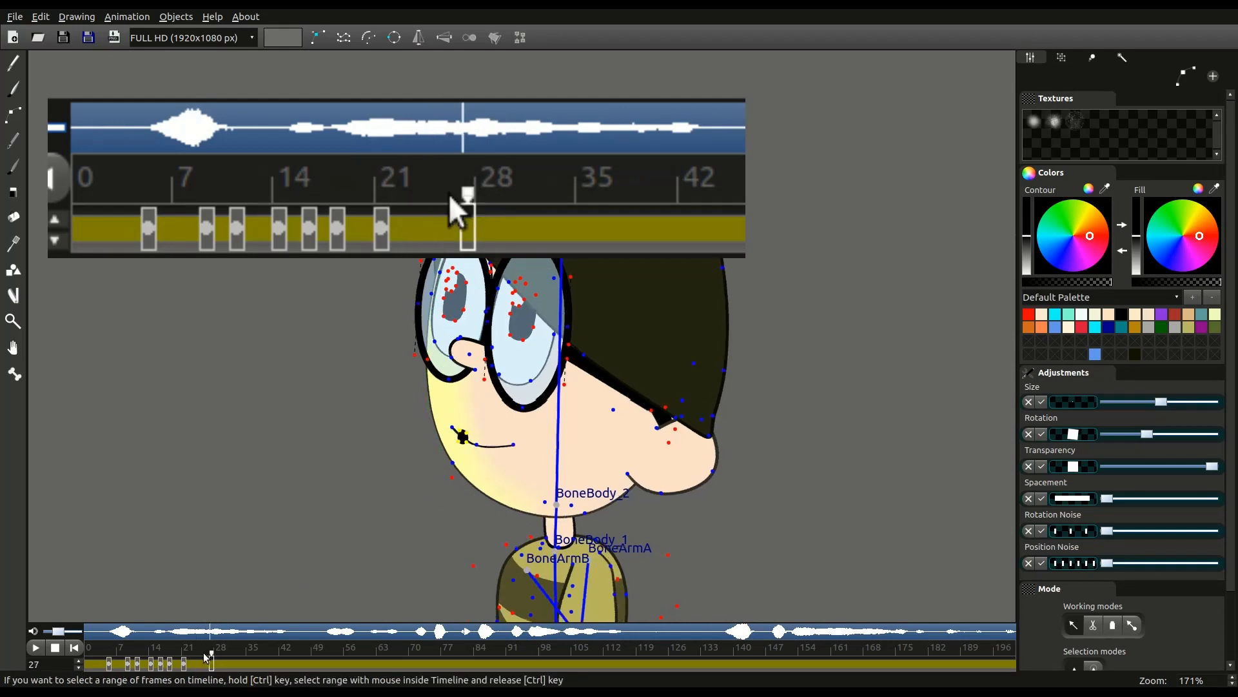
{"action": "left_click_drag", "start_coordinate": [205, 657], "coordinate": [202, 658]}
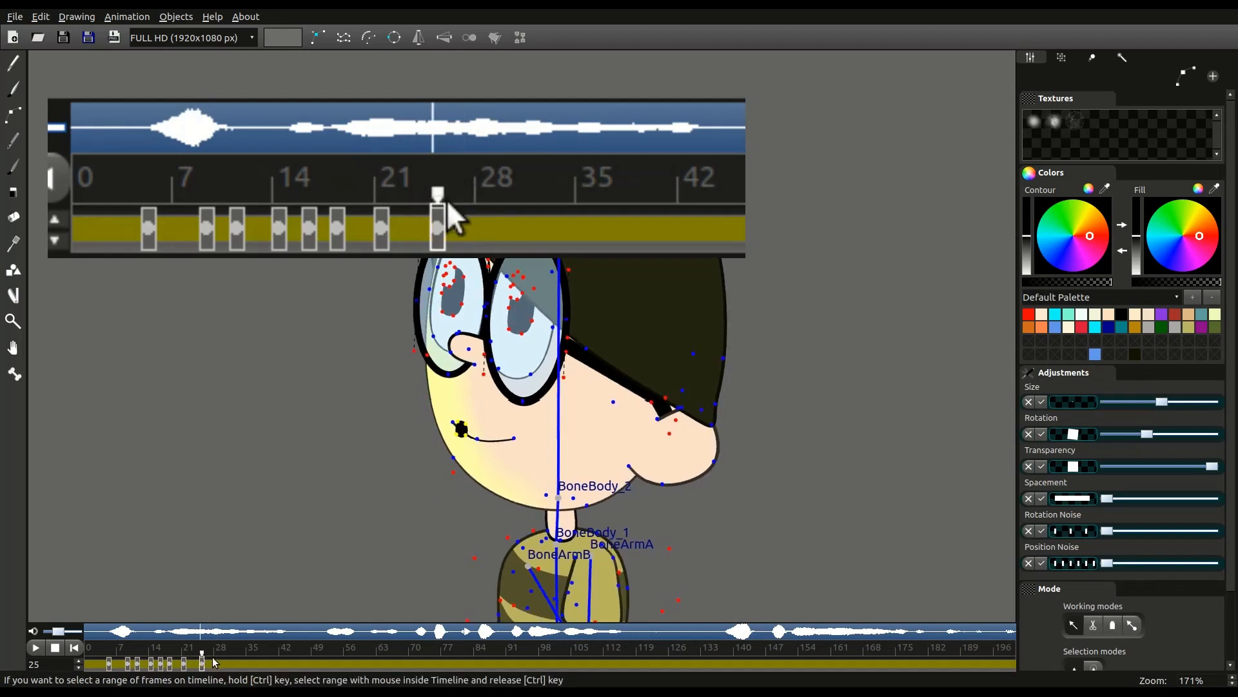
Keyframe the small mouth at frame 28 with a new scale, and add another mouth keyframe at frame 30
{"action": "left_click", "coordinate": [216, 661]}
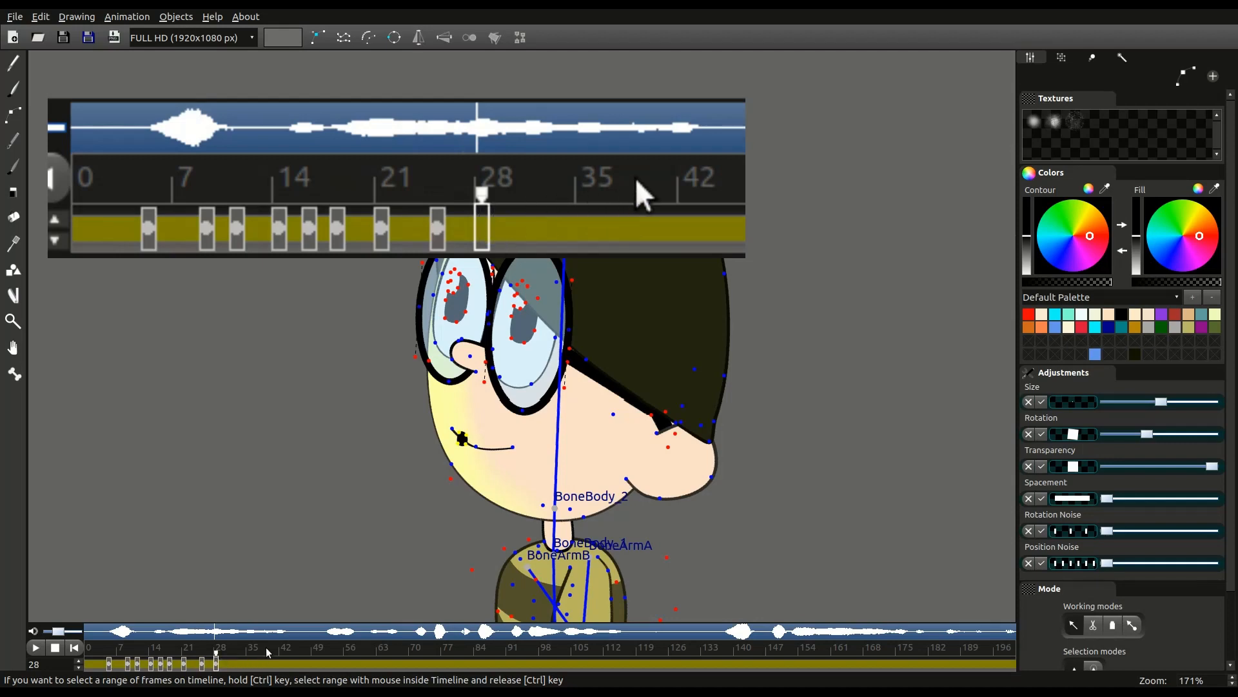
{"action": "key", "text": "i"}
{"action": "key", "text": "s"}
{"action": "left_click", "coordinate": [489, 520]}
{"action": "left_click", "coordinate": [225, 664]}
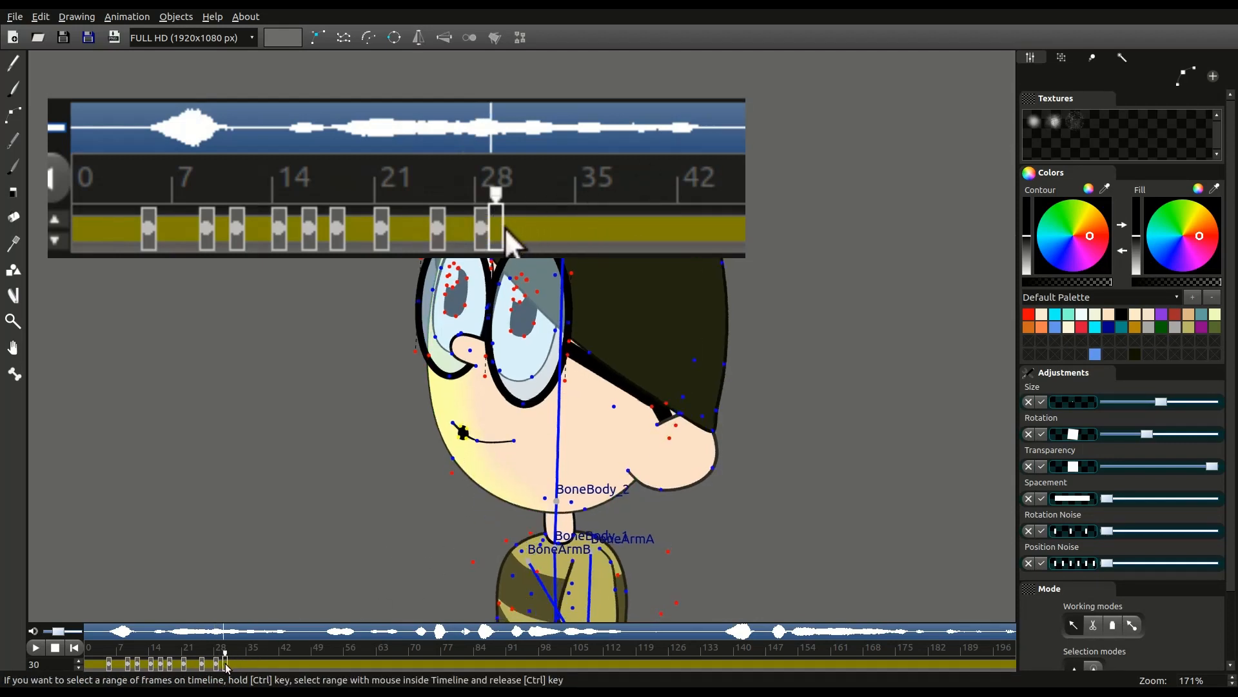
{"action": "key", "text": "i"}
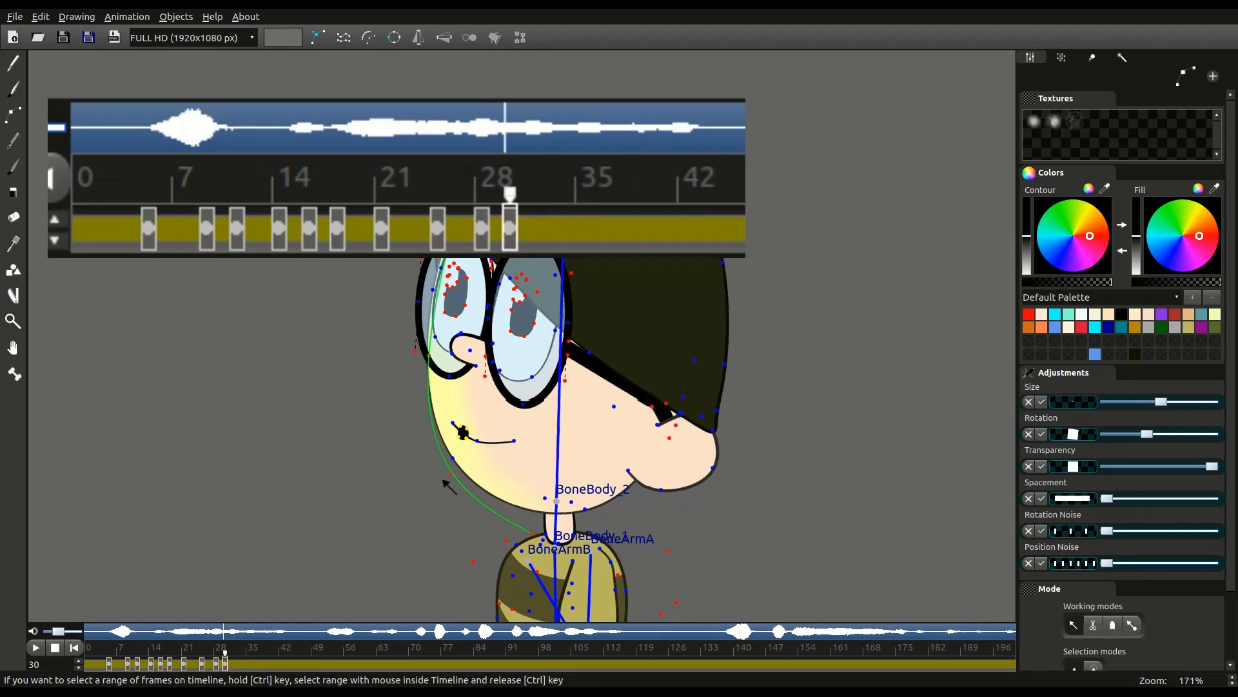
Keyframe the small mouth at frames 32, 34, 37 and 40, scaling it to follow the waveform
{"action": "left_click", "coordinate": [541, 208]}
{"action": "key", "text": "i"}
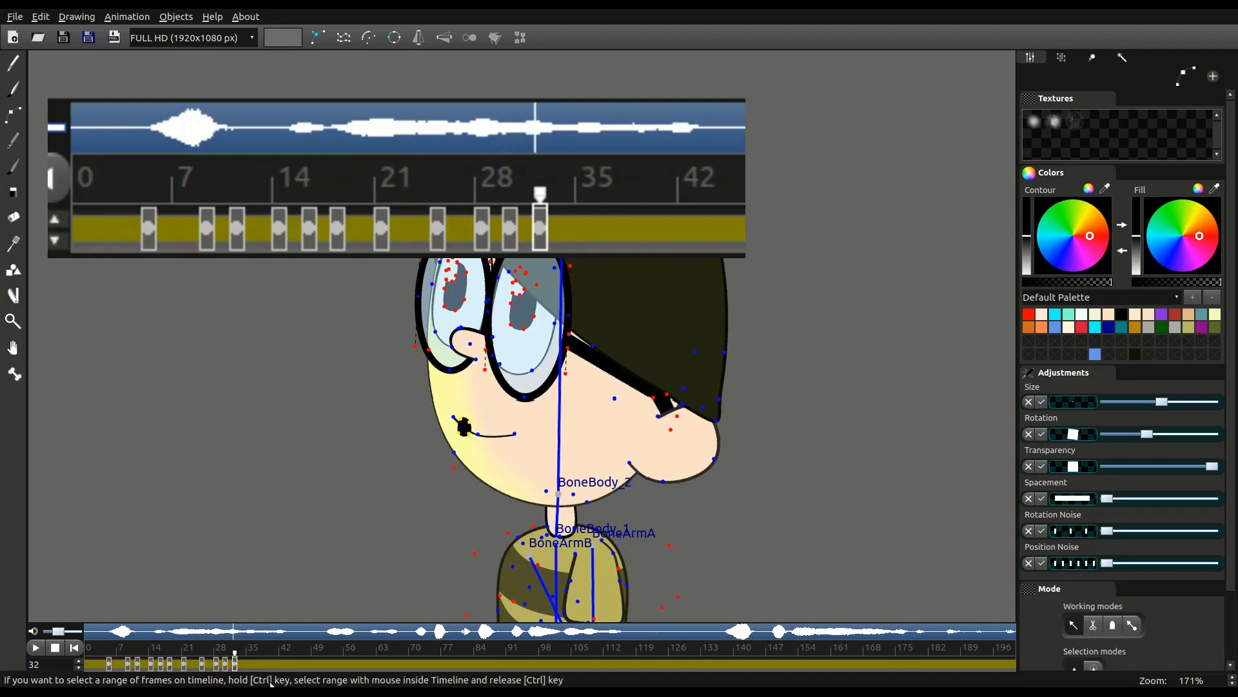
{"action": "left_click", "coordinate": [245, 664]}
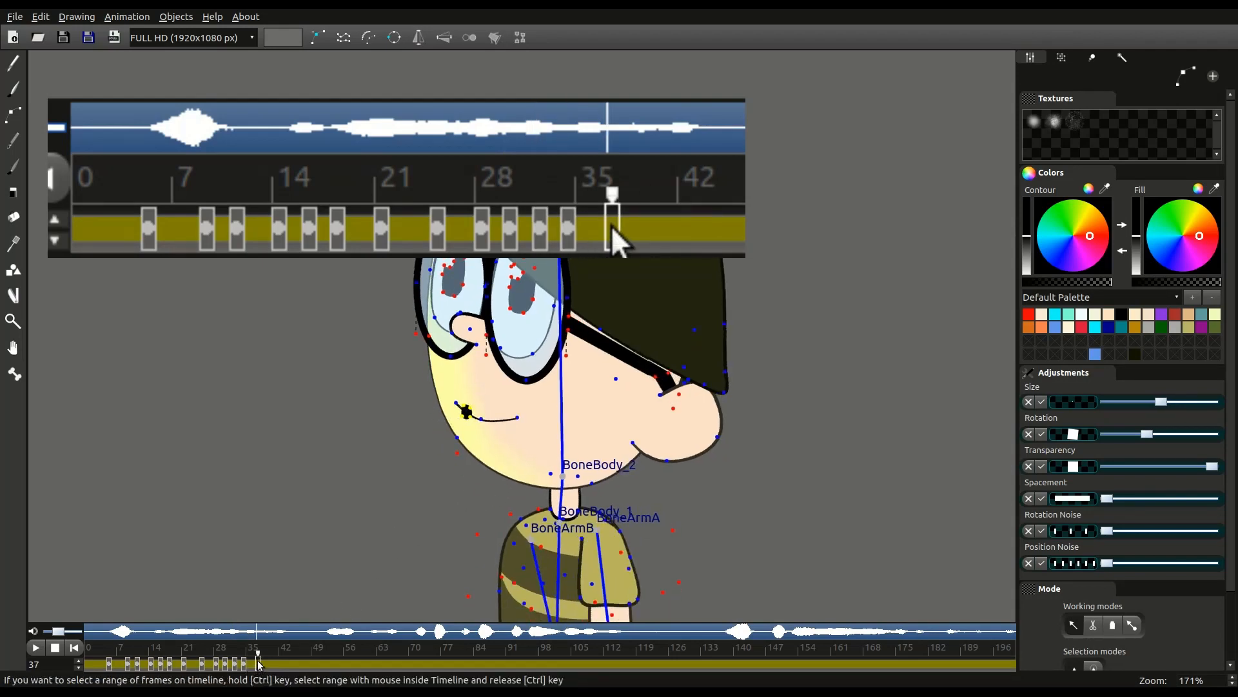
{"action": "left_click", "coordinate": [258, 664]}
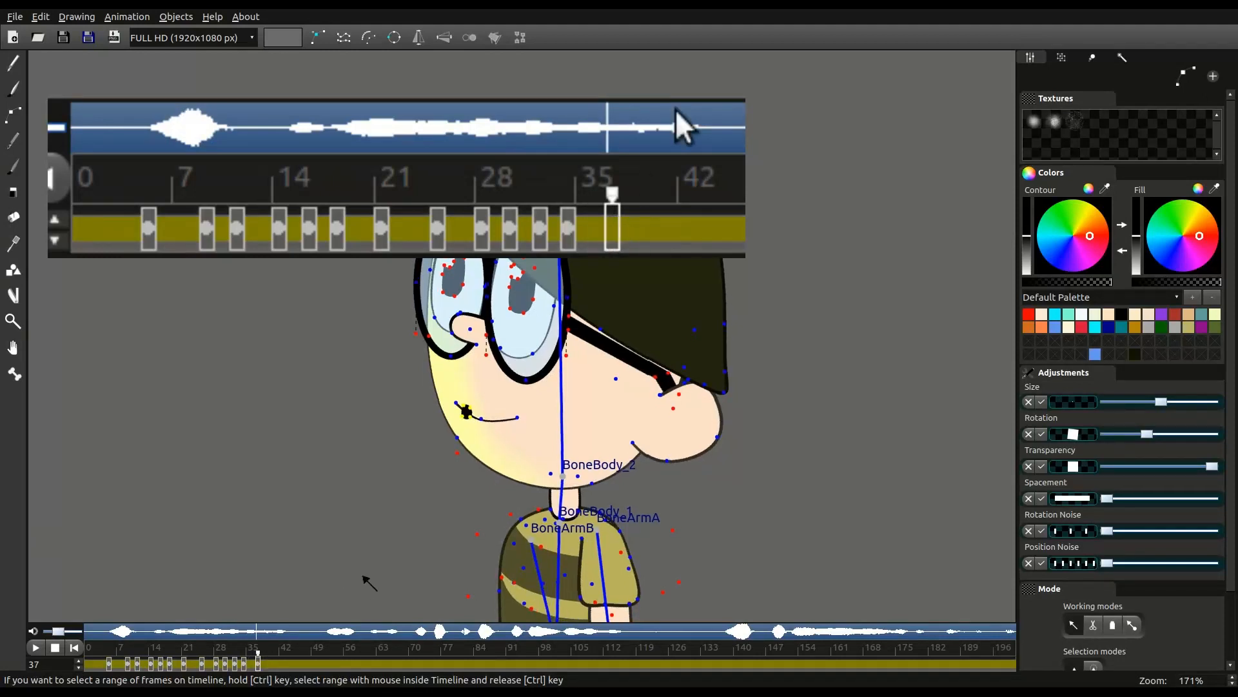
{"action": "key", "text": "s"}
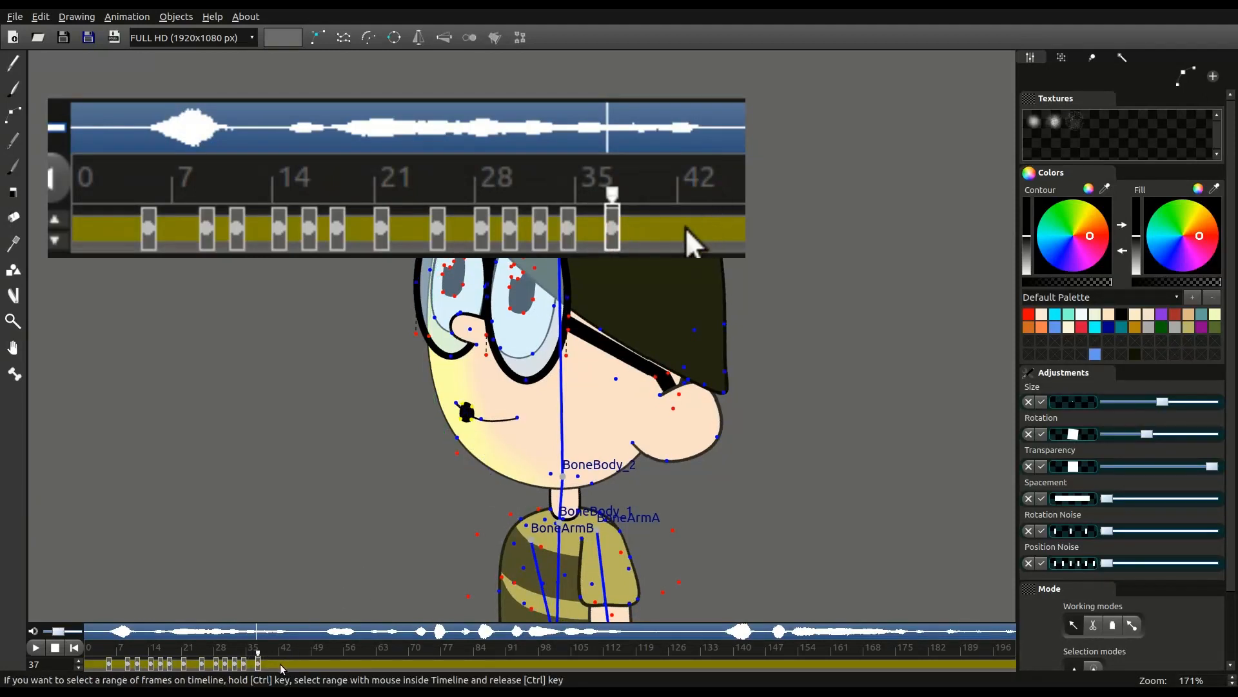
{"action": "key", "text": "s"}
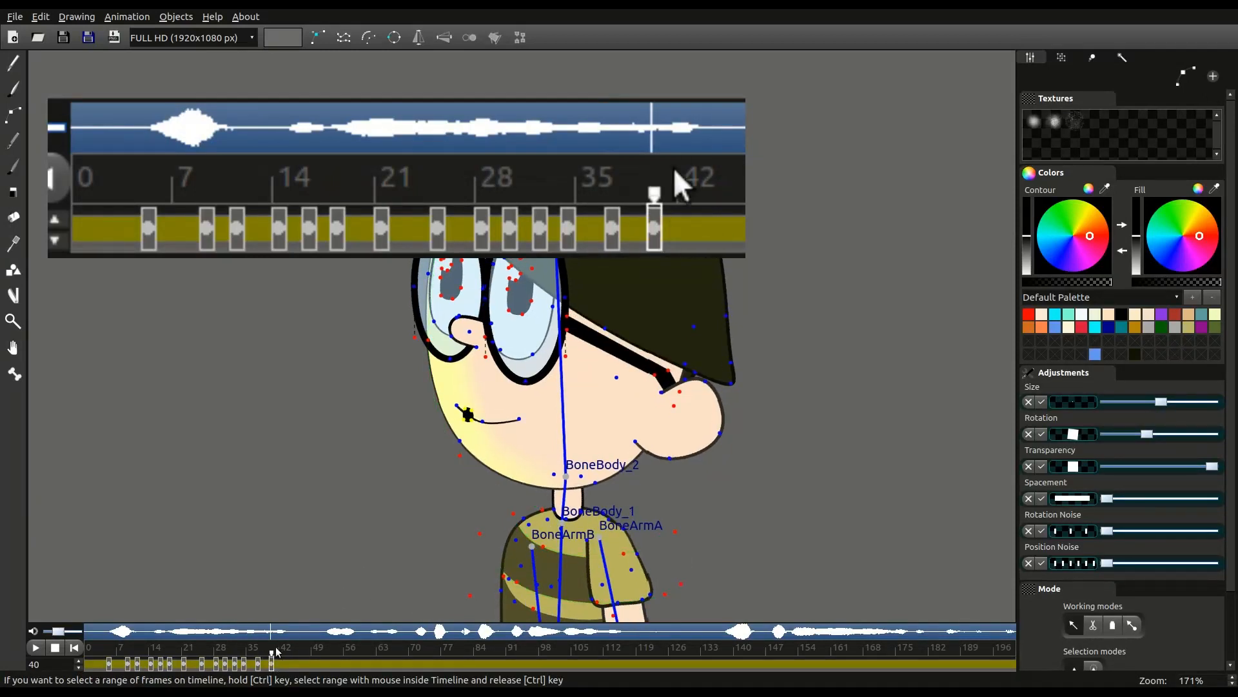
Keyframe the small mouth at frames 43 and 45, enlarging it at frame 43
{"action": "left_click", "coordinate": [285, 670]}
{"action": "key", "text": "s"}
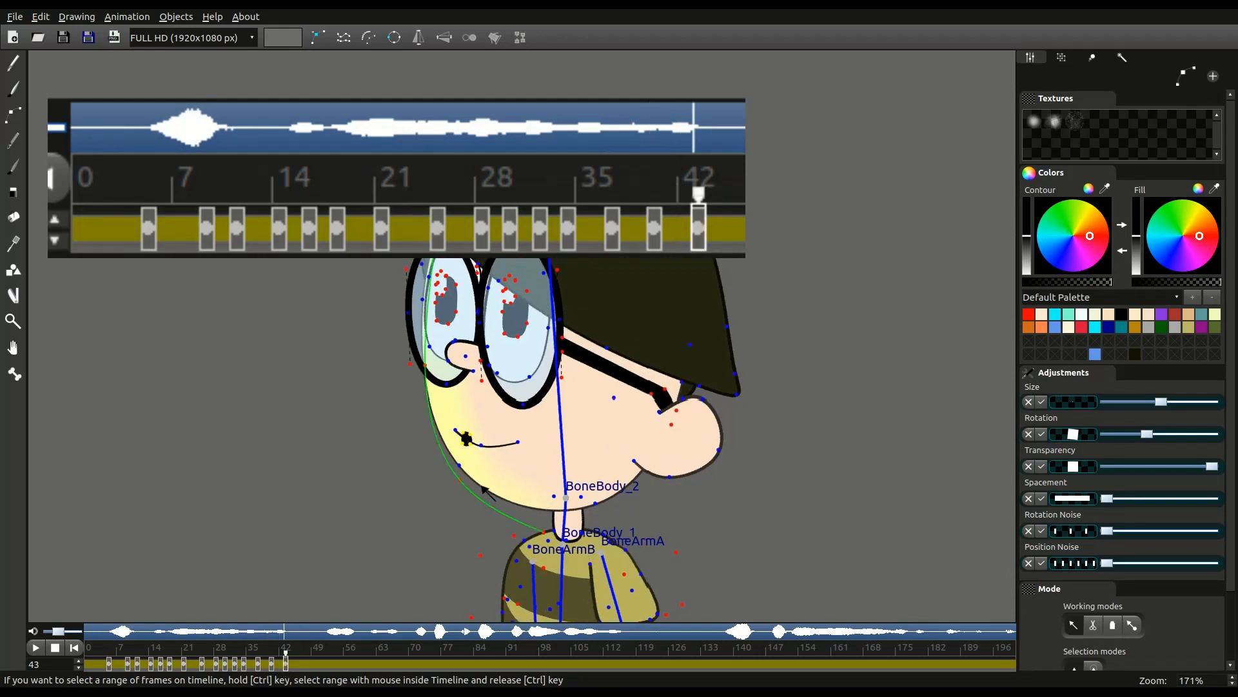
{"action": "left_click", "coordinate": [476, 473]}
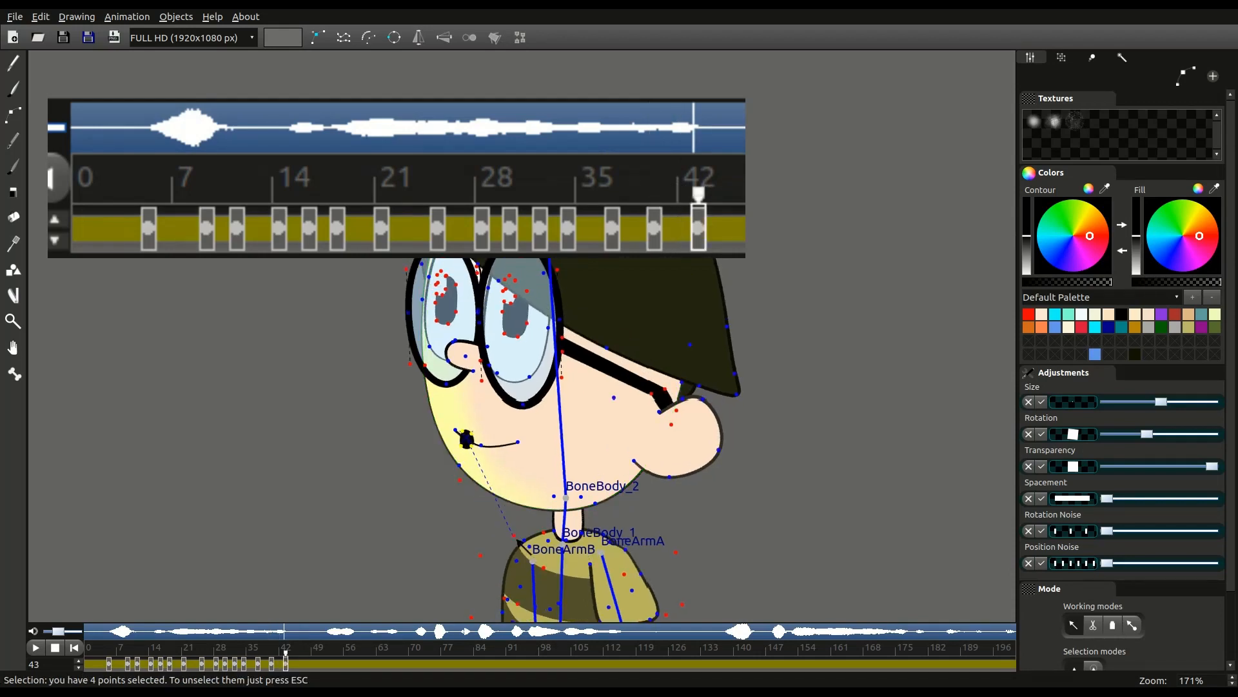
{"action": "left_click", "coordinate": [297, 671]}
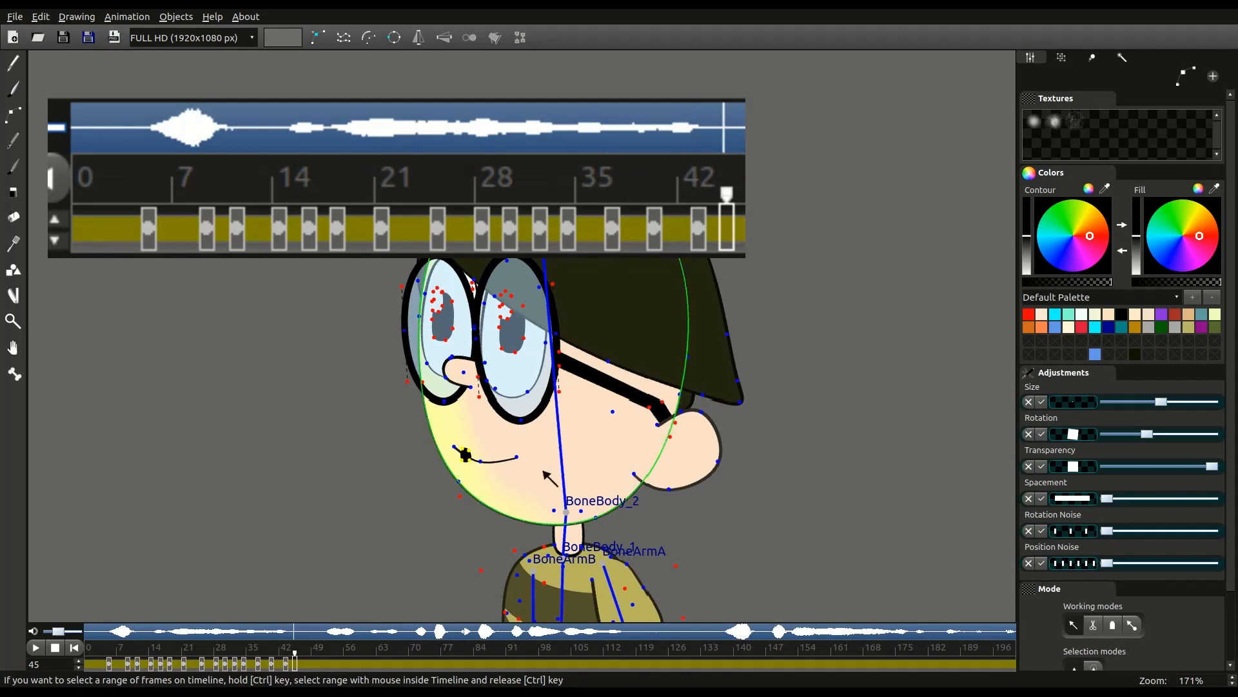
{"action": "left_click", "coordinate": [288, 668]}
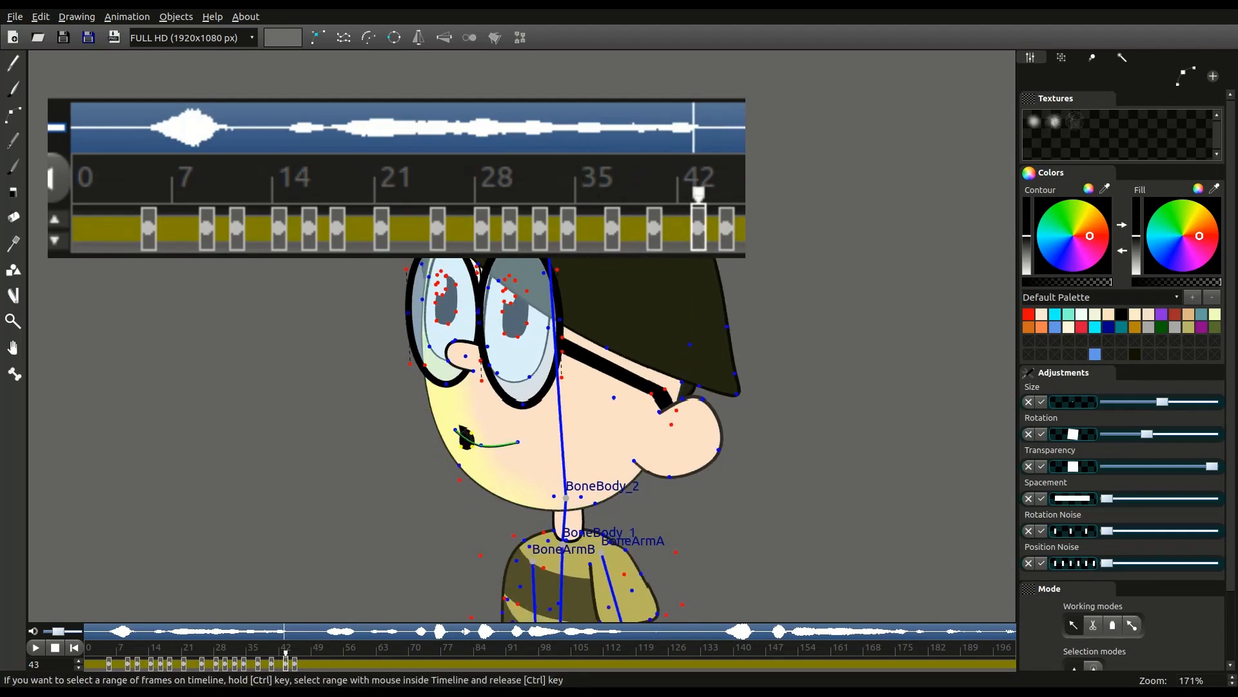
{"action": "left_click", "coordinate": [478, 482]}
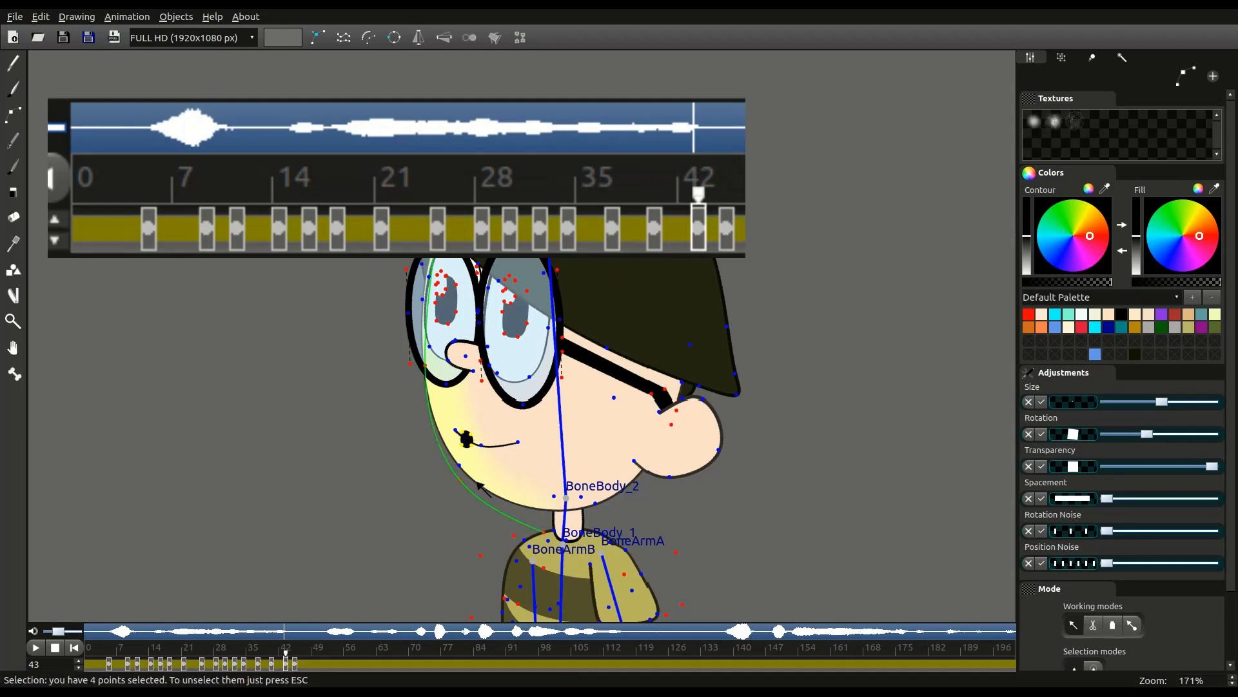
Play the animation from the first frame to check the mouth movement against the audio
{"action": "left_click_drag", "start_coordinate": [284, 665], "coordinate": [102, 665]}
{"action": "left_click", "coordinate": [74, 647]}
{"action": "left_click", "coordinate": [36, 647]}
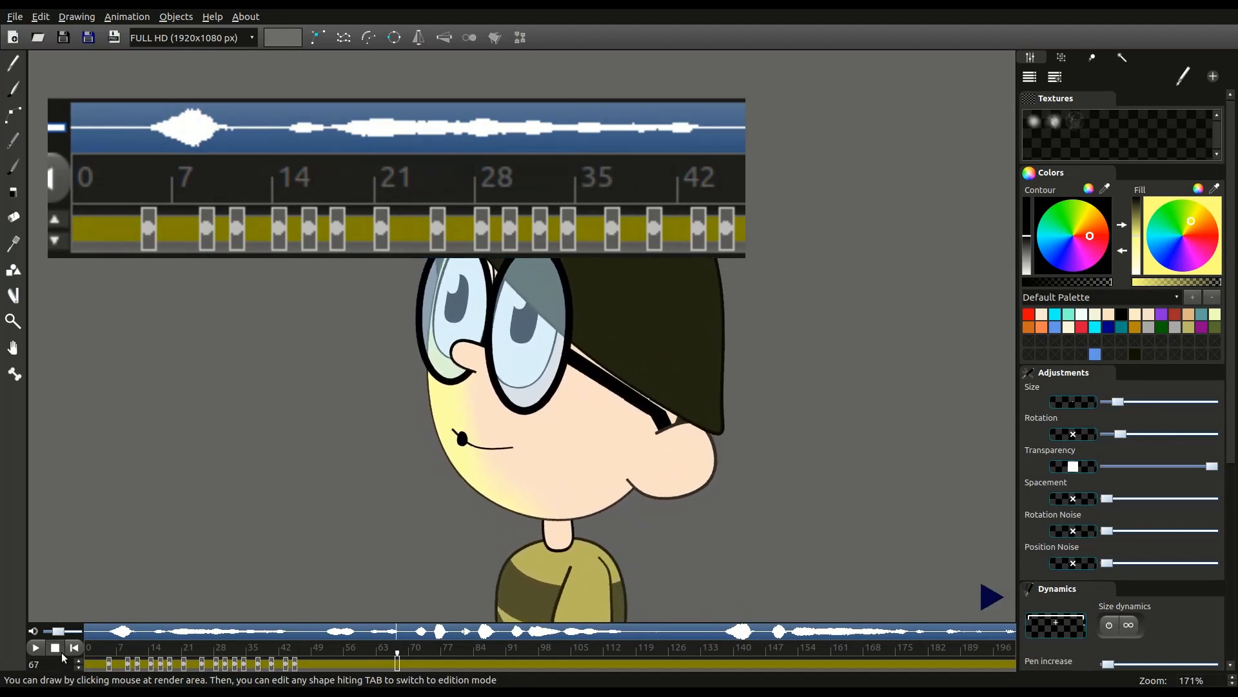
Remove the small black mouth shape from frames 0 to 4, leaving only the smile line there
{"action": "left_click_drag", "start_coordinate": [151, 664], "coordinate": [110, 665]}
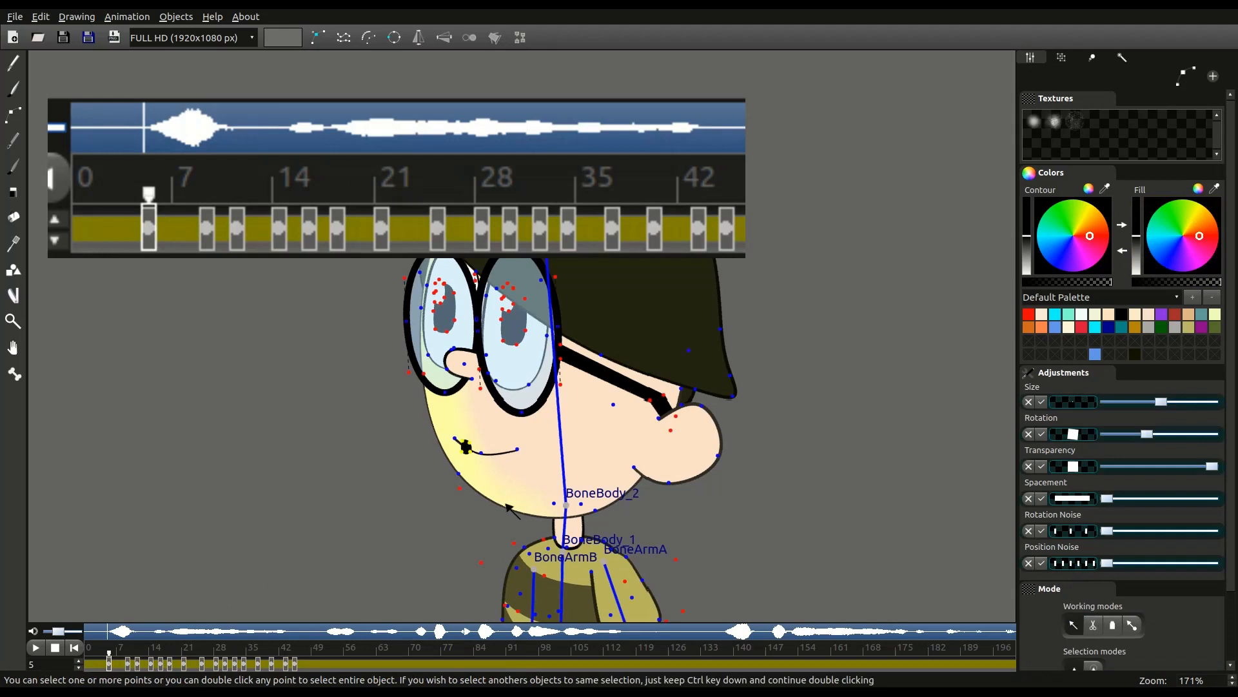
{"action": "double_click", "coordinate": [468, 453]}
{"action": "left_click", "coordinate": [105, 664]}
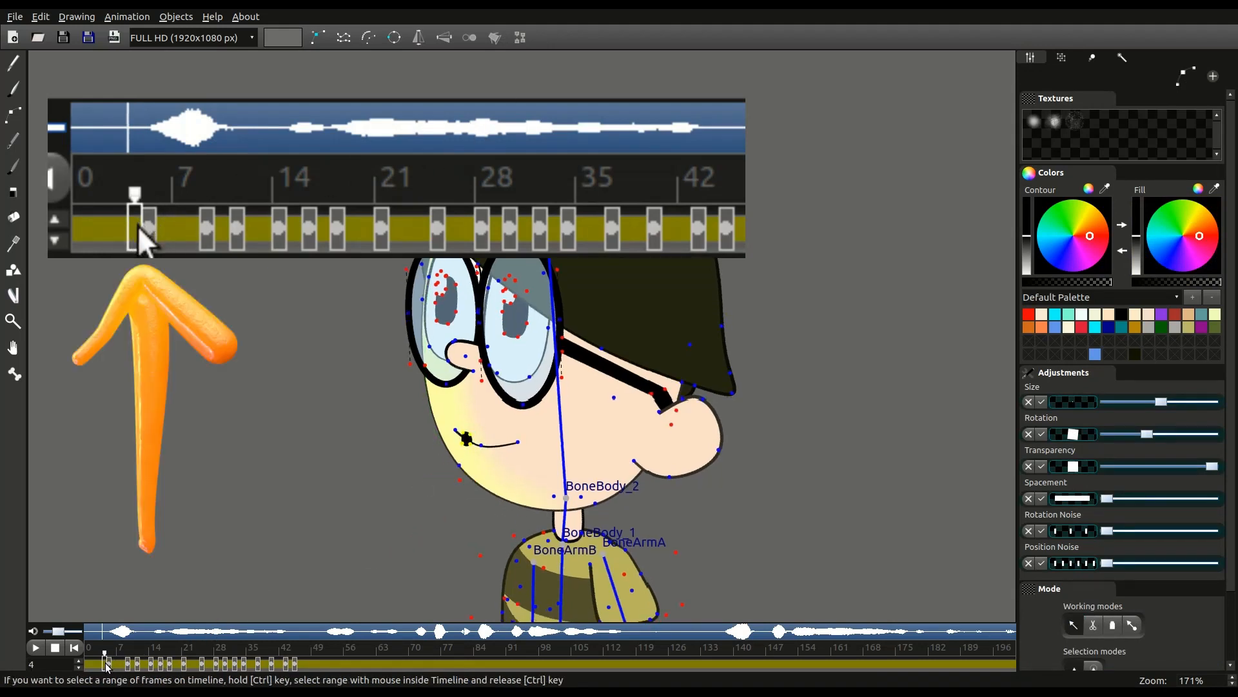
{"action": "left_click_drag", "start_coordinate": [106, 666], "coordinate": [87, 665]}
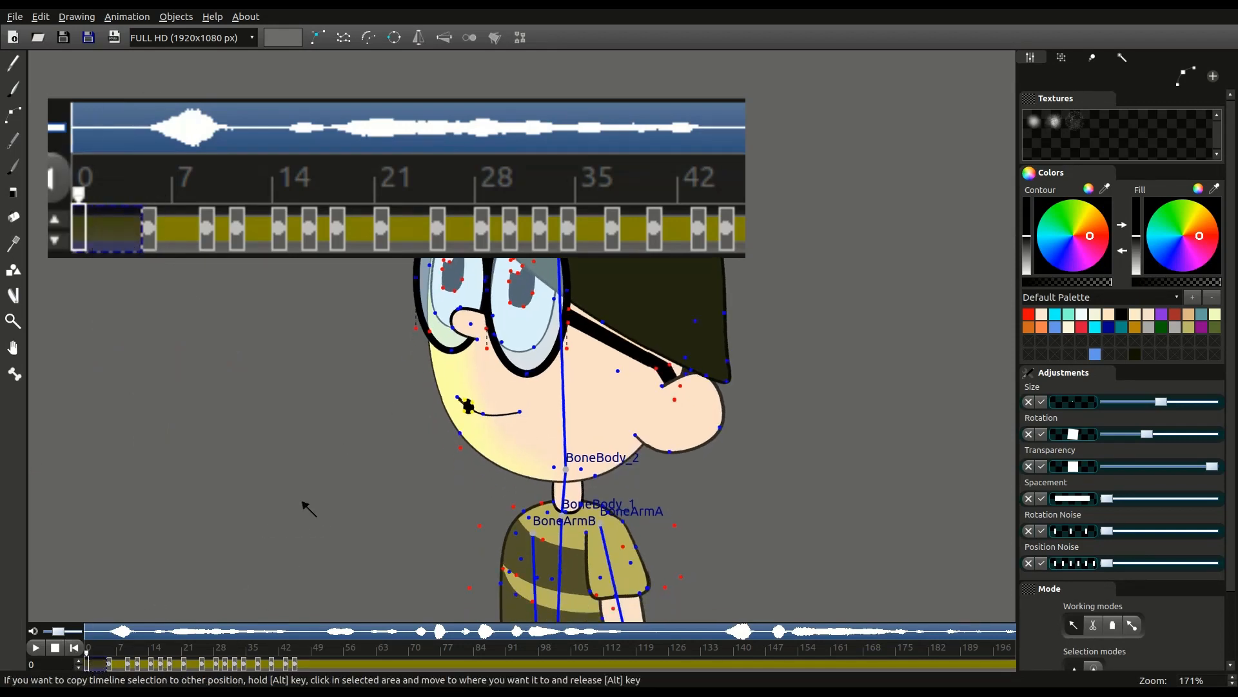
{"action": "key", "text": "ctrl+F7"}
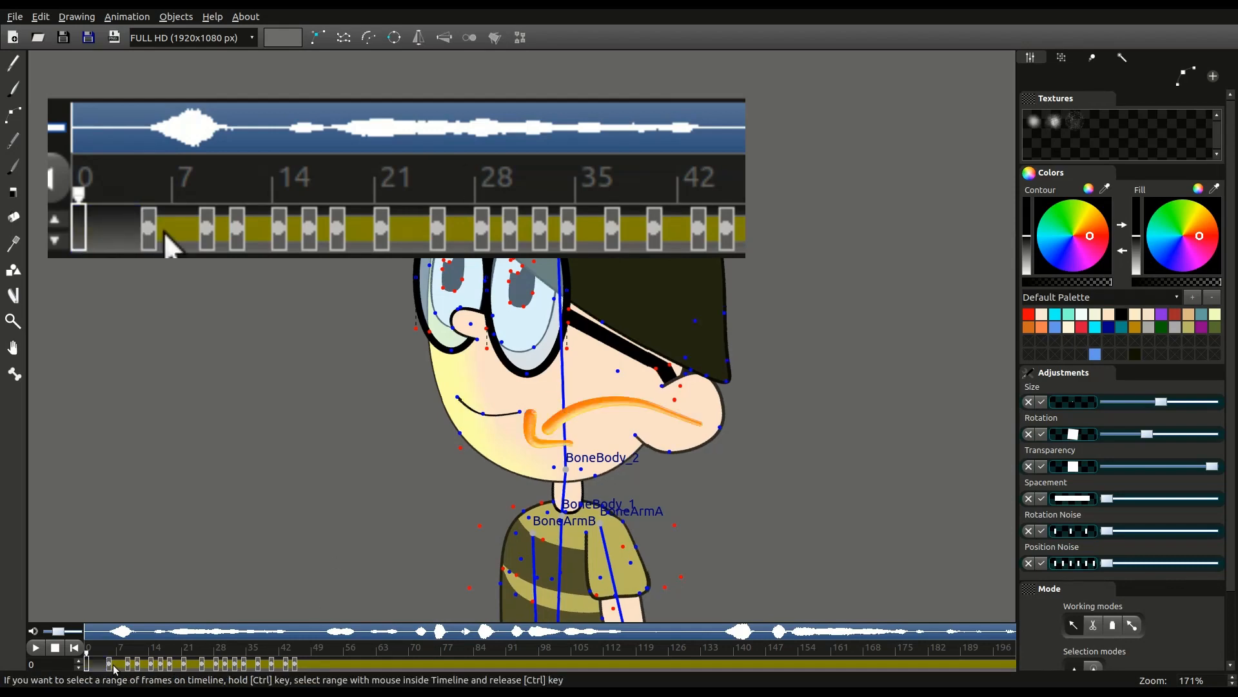
Remove the smile line from frames 5 to 45, leaving only the black mouth shape, and exit edit mode
{"action": "left_click", "coordinate": [114, 666]}
{"action": "left_click", "coordinate": [521, 450]}
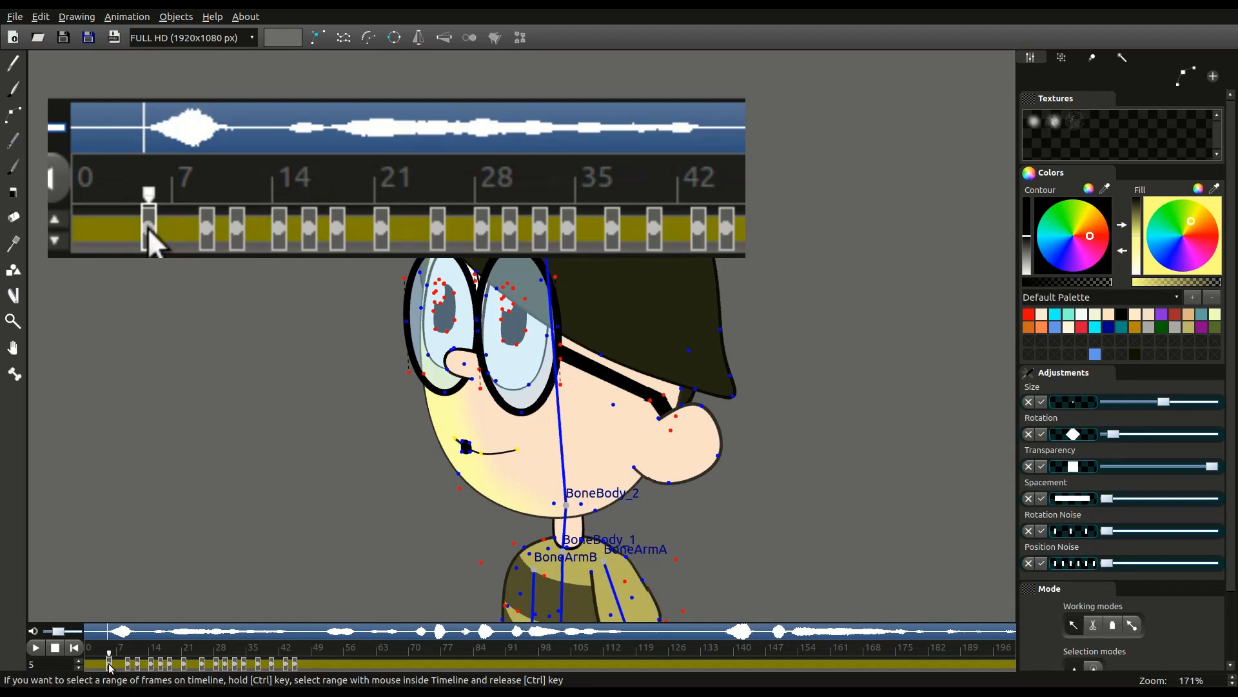
{"action": "left_click_drag", "start_coordinate": [109, 668], "coordinate": [296, 658]}
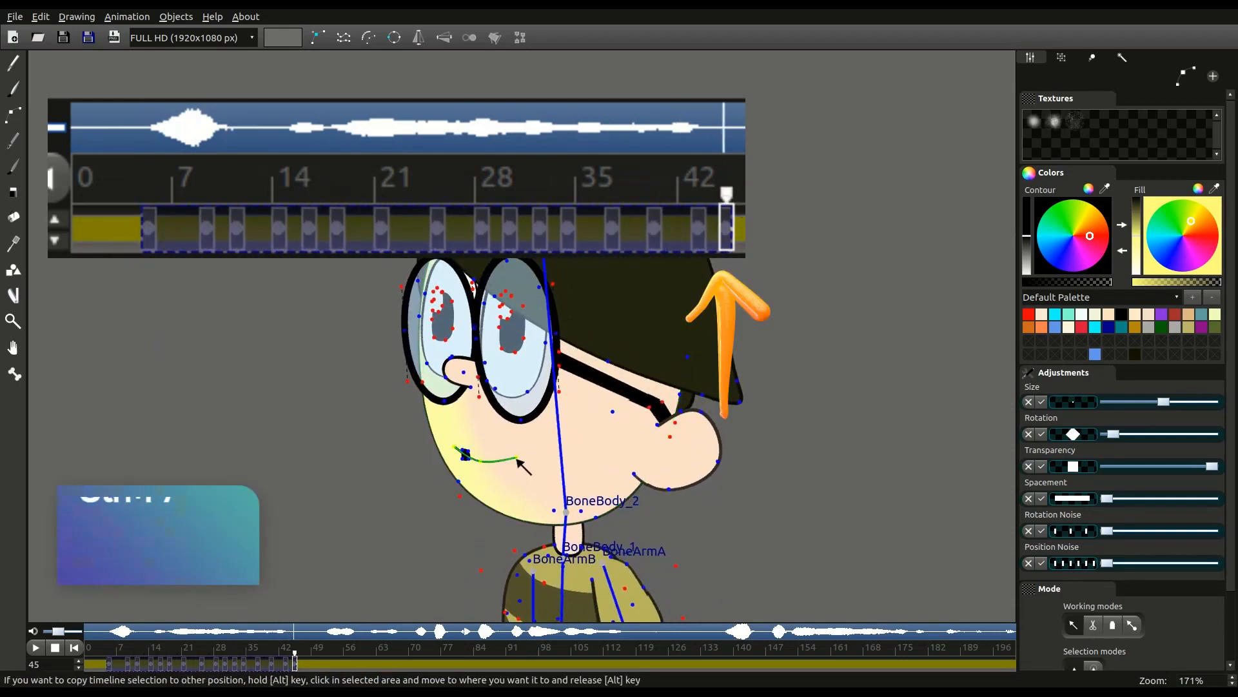
{"action": "key", "text": "ctrl+F7"}
{"action": "key", "text": "Tab"}
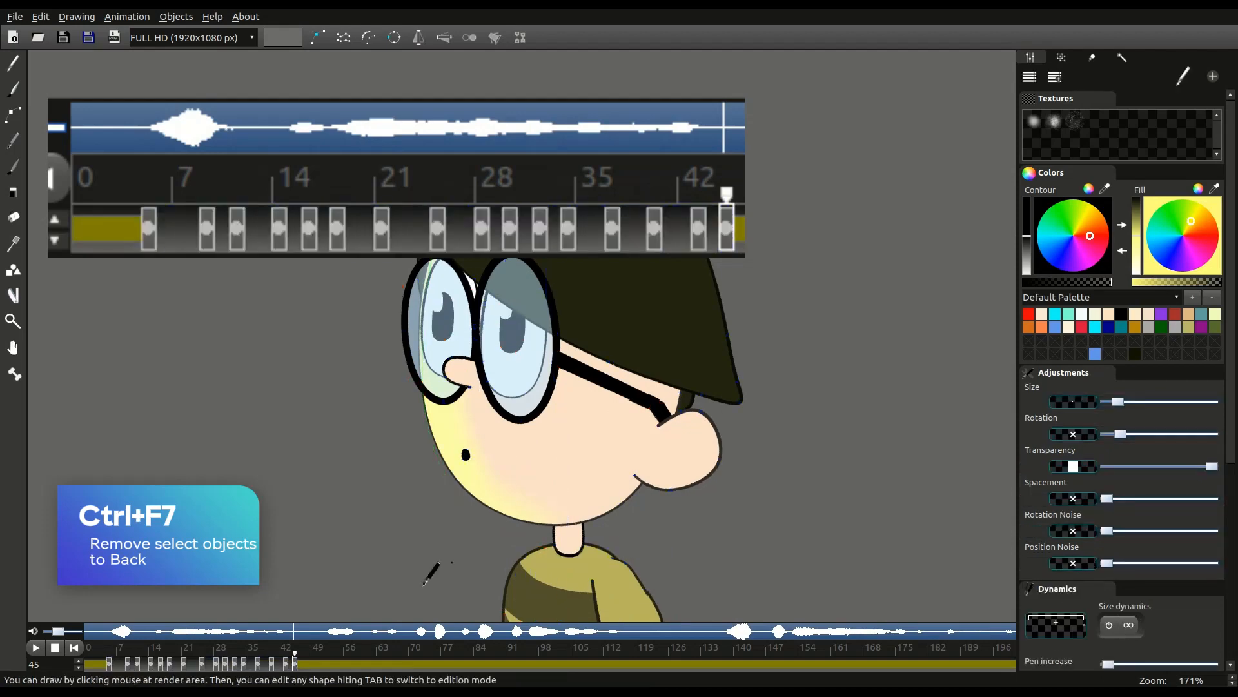
Replay the animation several times from its opening frames to check the switch between smile line and talking mouth
{"action": "left_click_drag", "start_coordinate": [184, 665], "coordinate": [51, 638]}
{"action": "key", "text": "space"}
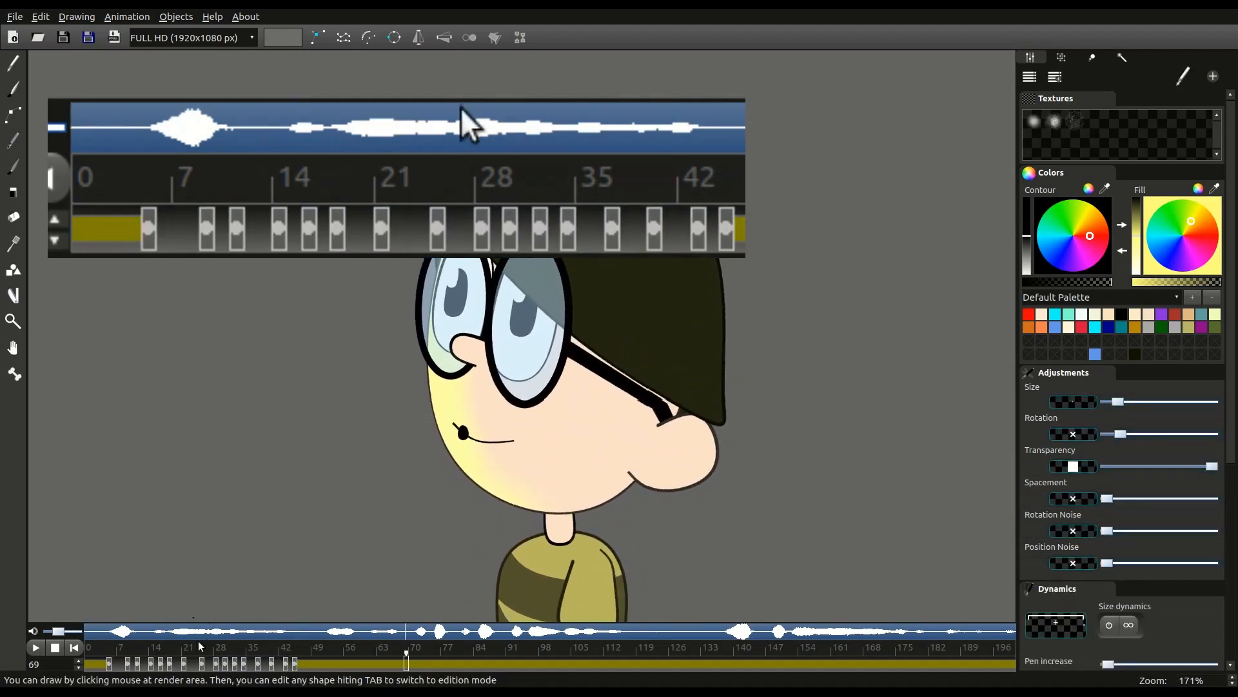
{"action": "left_click_drag", "start_coordinate": [184, 658], "coordinate": [72, 649]}
{"action": "key", "text": "Tab"}
{"action": "key", "text": "Tab"}
{"action": "key", "text": "space"}
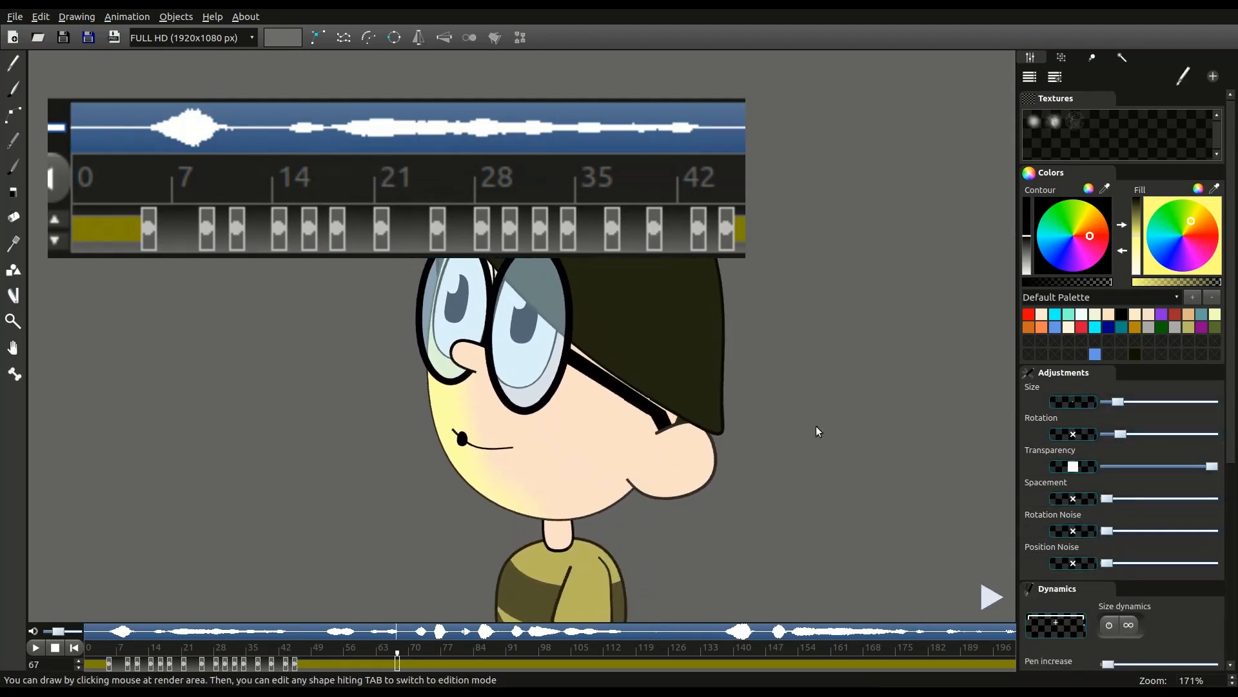
{"action": "left_click", "coordinate": [101, 664]}
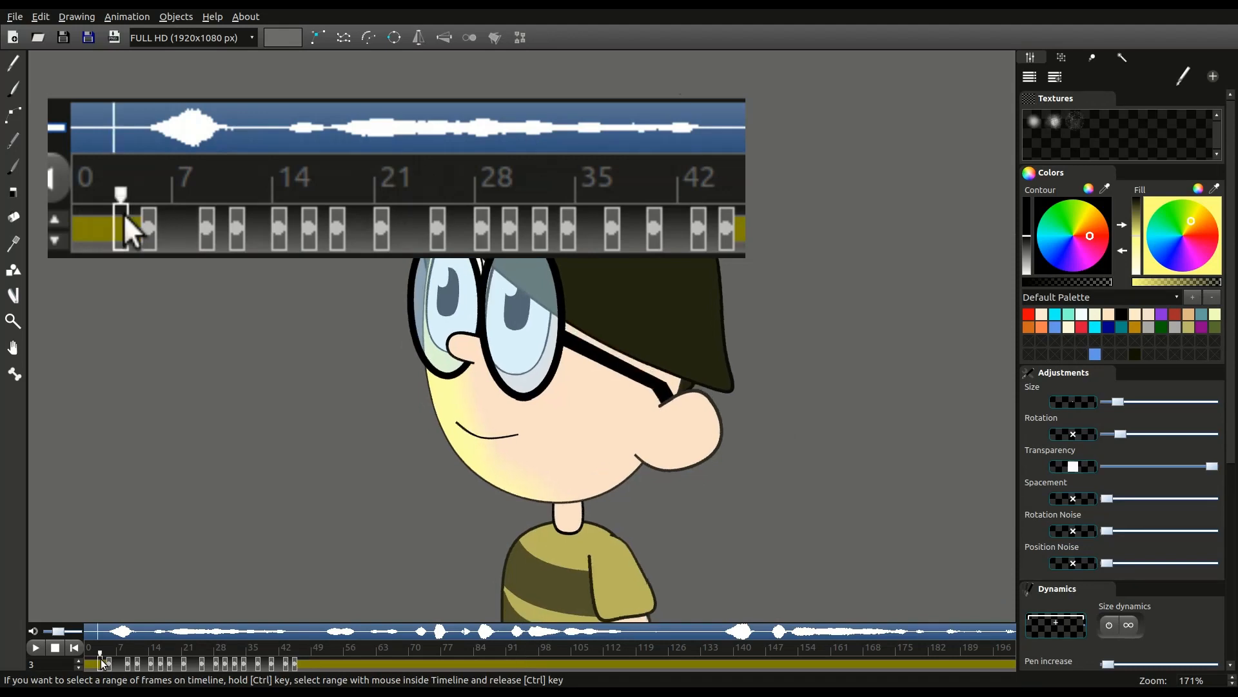
{"action": "key", "text": "Tab"}
{"action": "key", "text": "Tab"}
{"action": "key", "text": "space"}
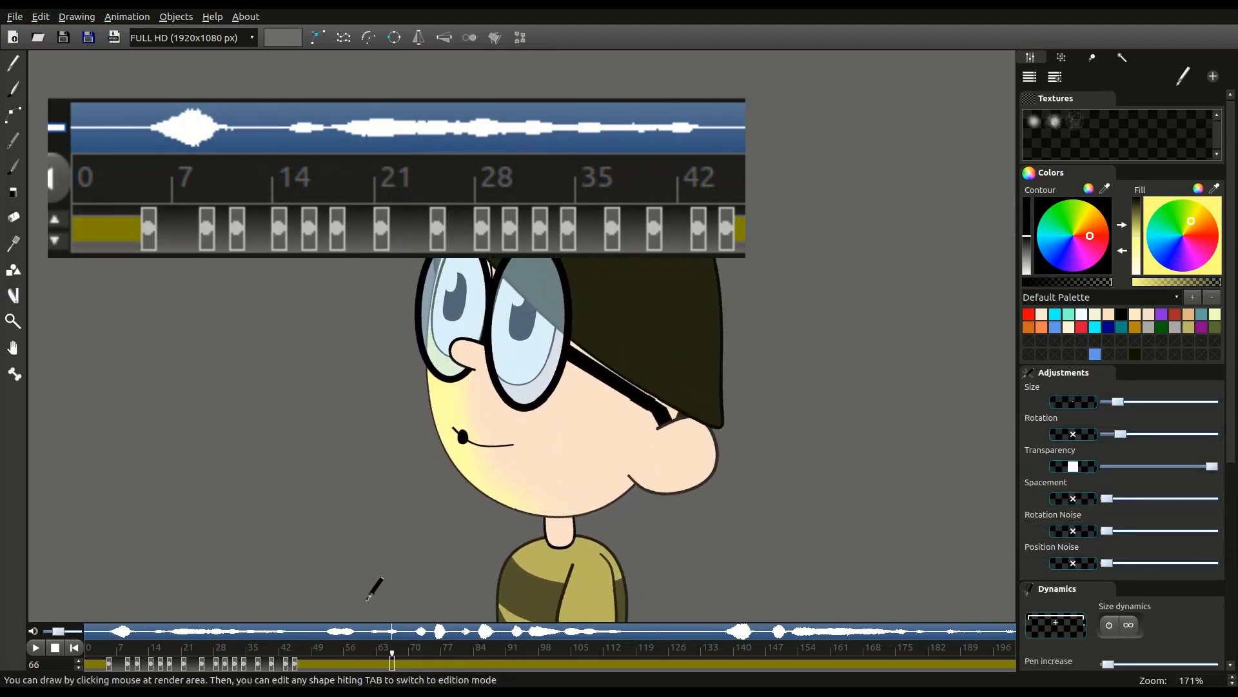
Insert a keyframe at frame 51, before the second speech segment, and select the small black mouth shape
{"action": "left_click_drag", "start_coordinate": [316, 655], "coordinate": [323, 657]}
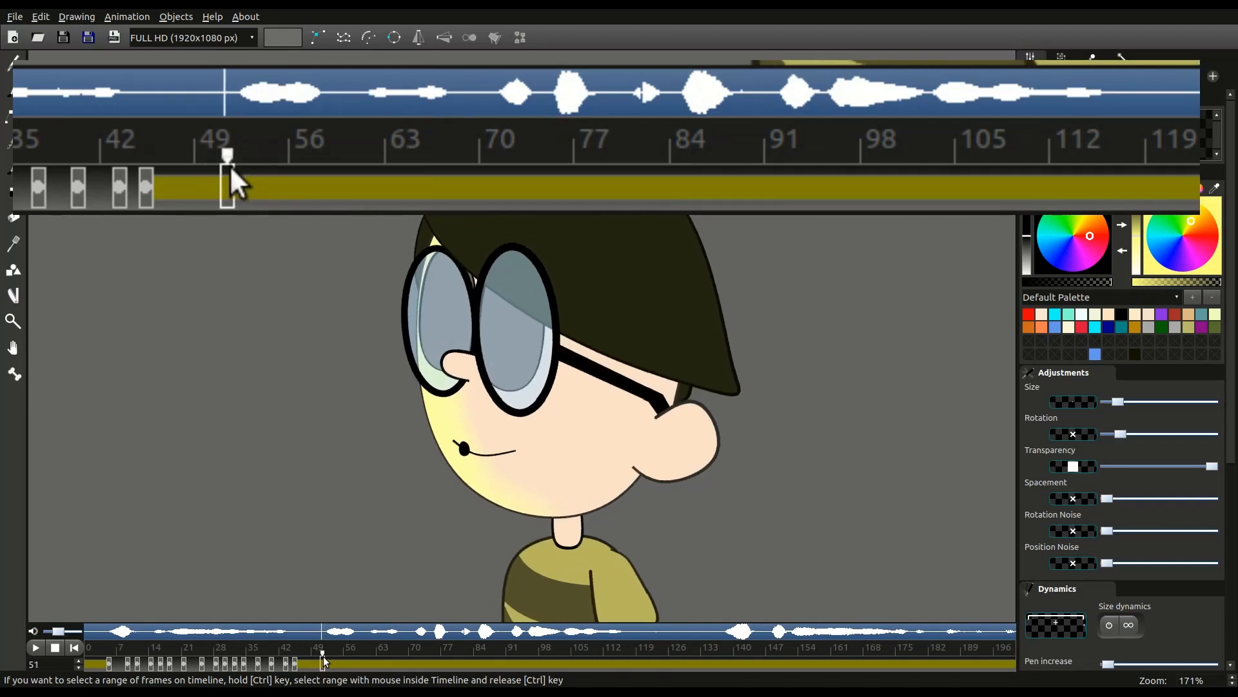
{"action": "key", "text": "F6"}
{"action": "key", "text": "e"}
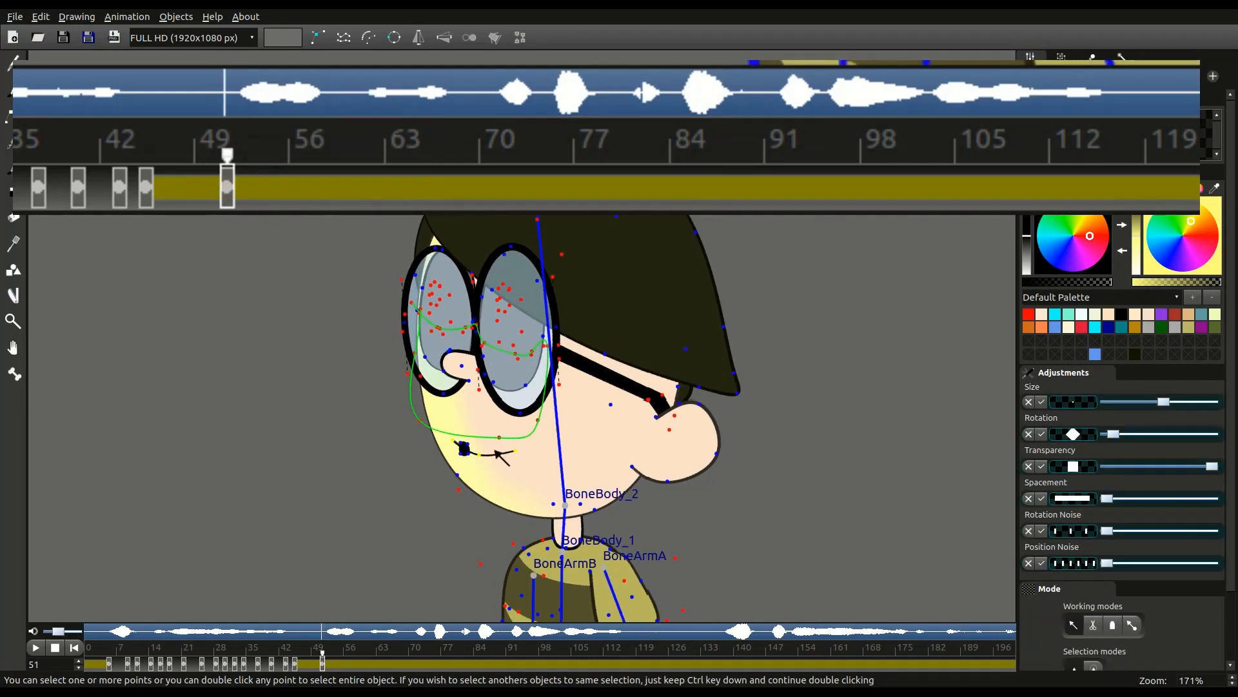
{"action": "left_click", "coordinate": [468, 454]}
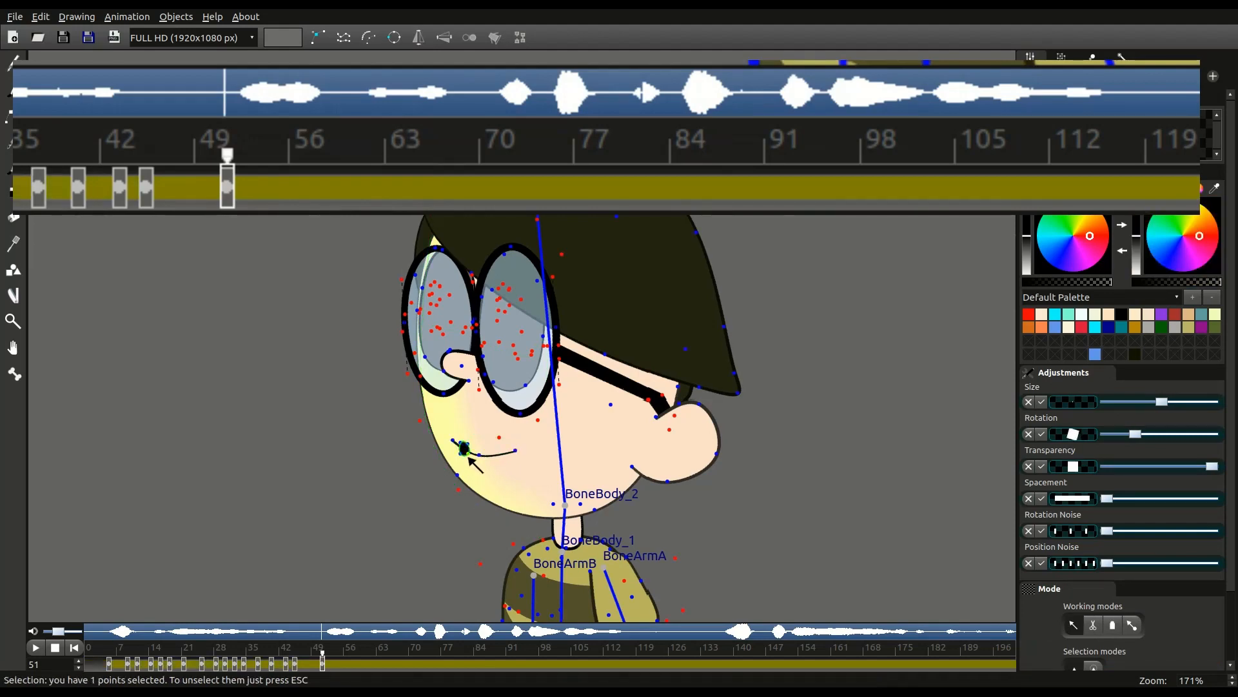
Keyframe a resized small mouth at frame 54, and add mouth keyframes at frames 56 and 57
{"action": "left_click", "coordinate": [336, 661]}
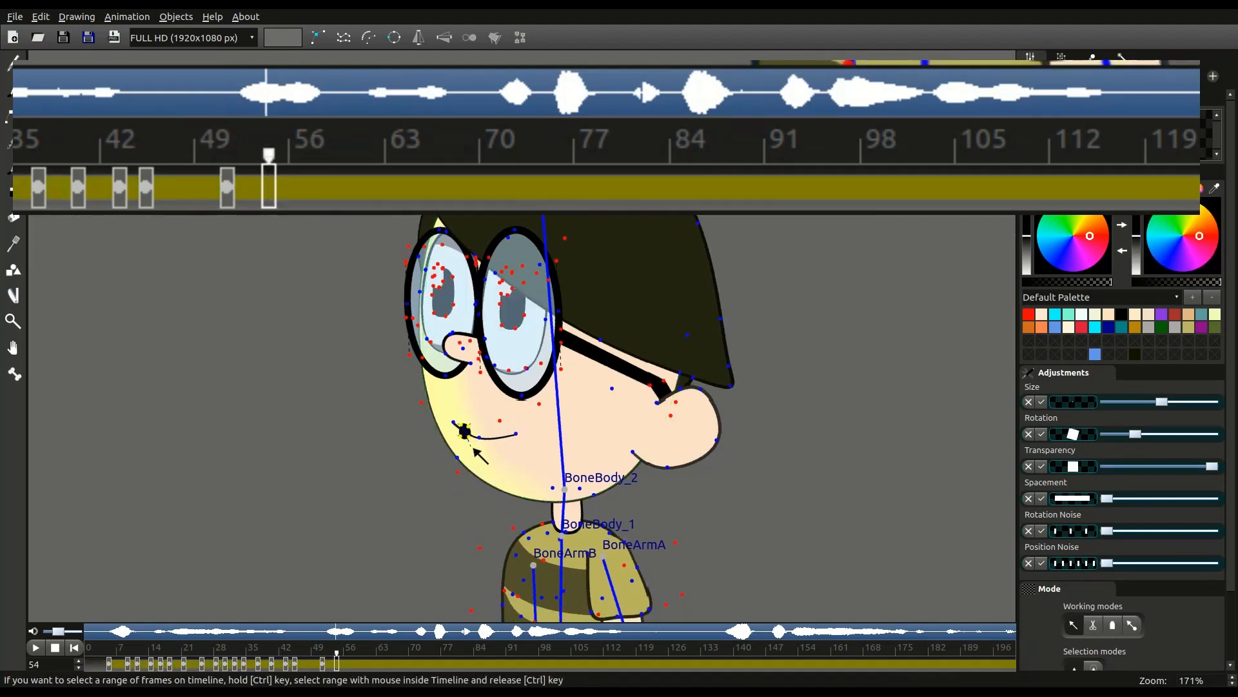
{"action": "left_click_drag", "start_coordinate": [480, 457], "coordinate": [477, 447]}
{"action": "left_click", "coordinate": [345, 663]}
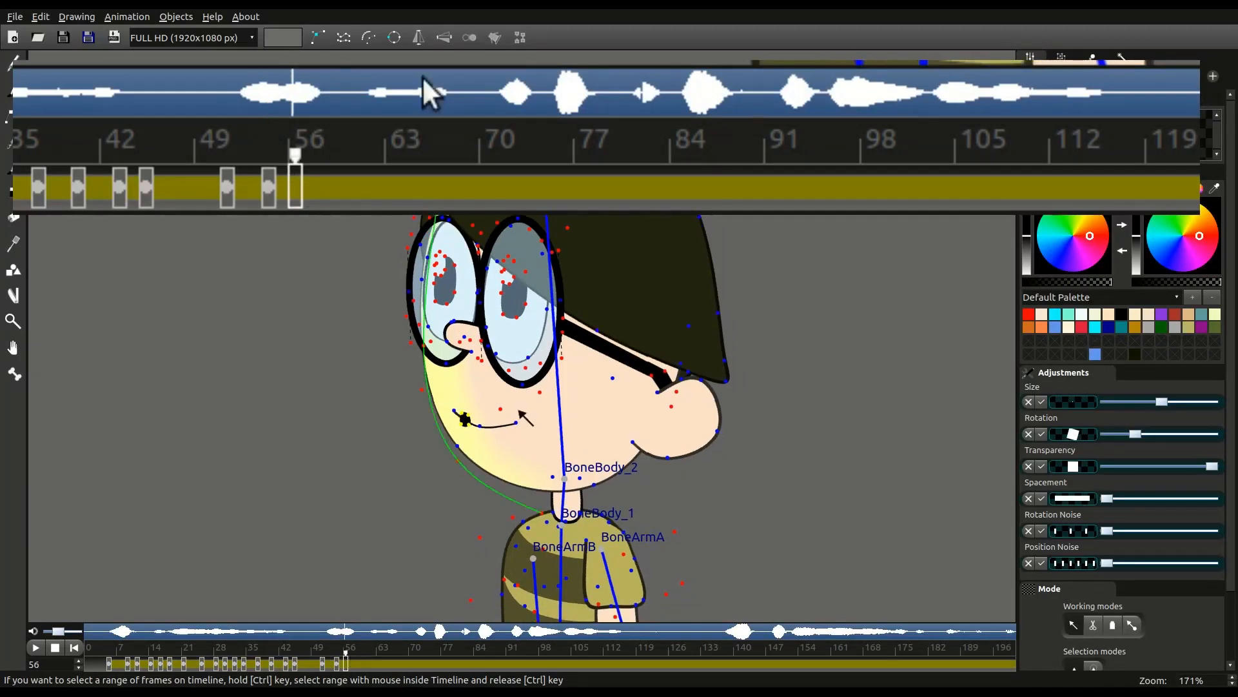
{"action": "left_click", "coordinate": [354, 664]}
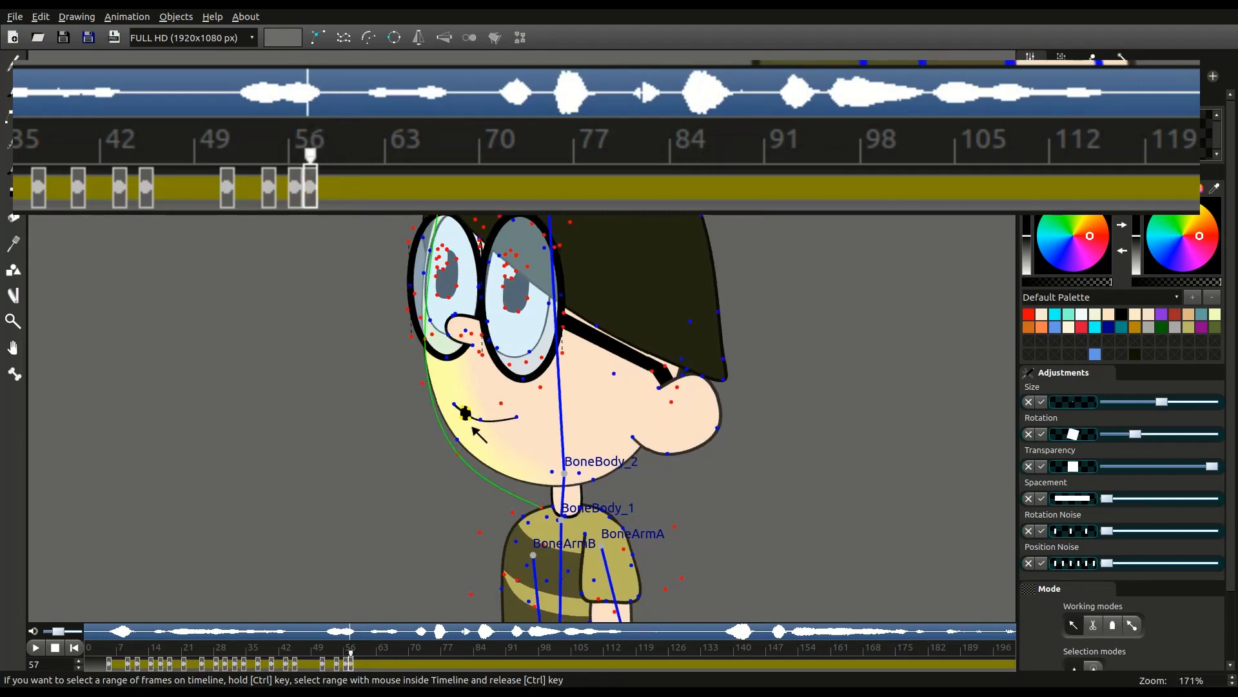
Resize the black mouth to follow the waveform and keyframe it at frames 59, 62 and 64
{"action": "left_click", "coordinate": [361, 664]}
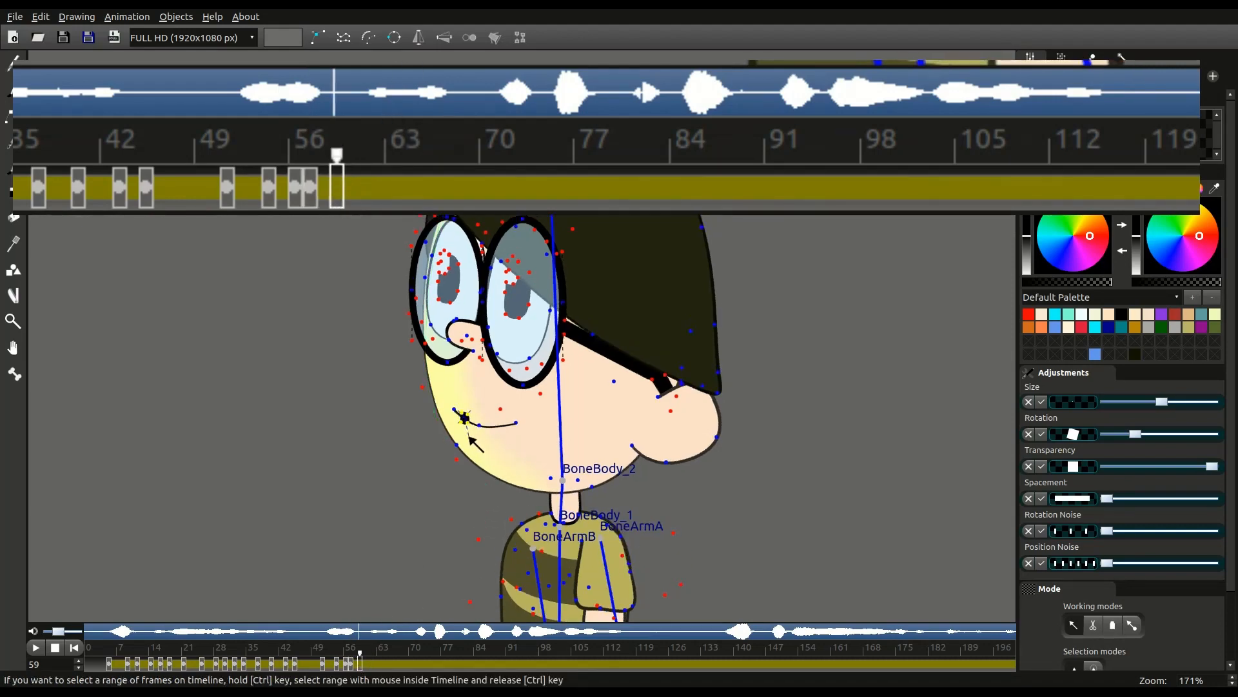
{"action": "left_click", "coordinate": [372, 663]}
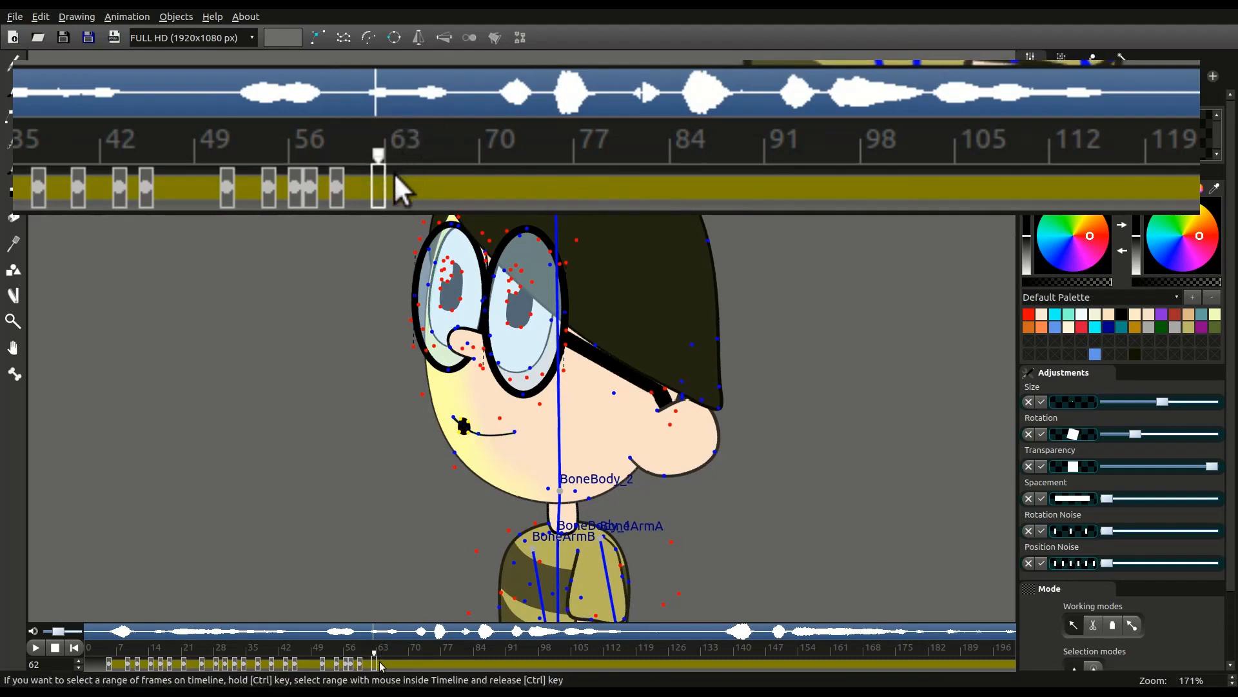
{"action": "left_click_drag", "start_coordinate": [382, 664], "coordinate": [376, 664]}
{"action": "left_click", "coordinate": [387, 664]}
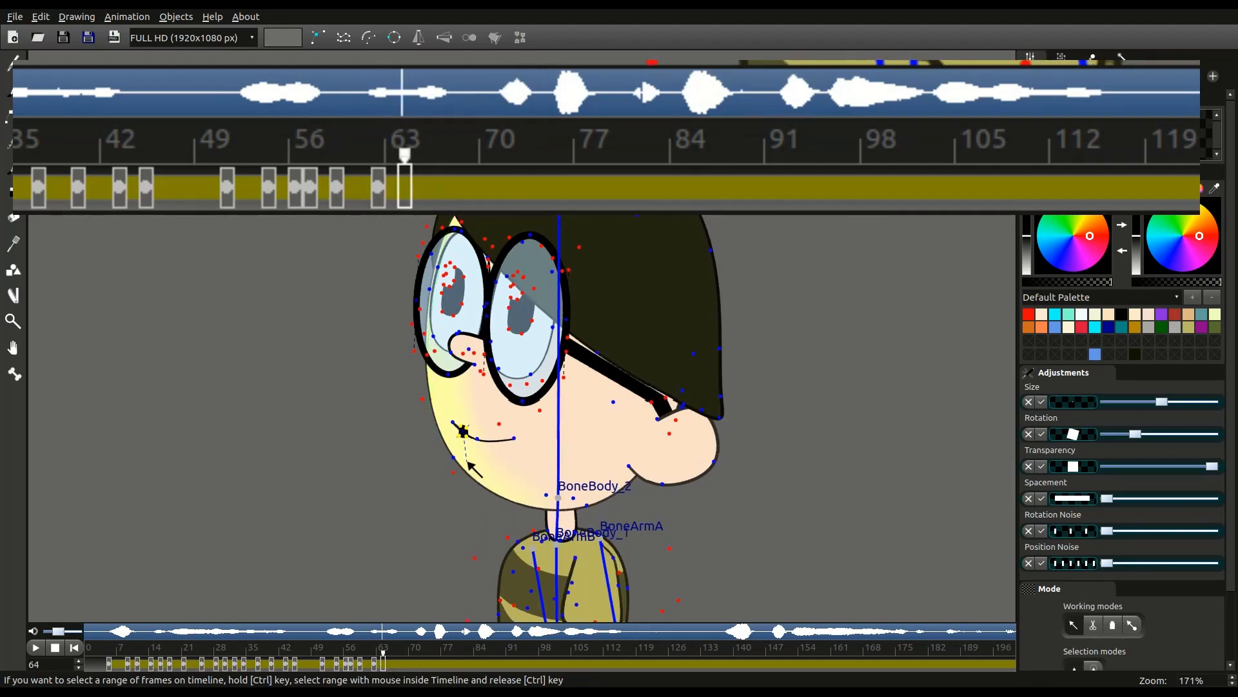
{"action": "key", "text": "k"}
Keyframe an enlarged mouth moved slightly up at frame 66, and a smaller mouth at frame 68
{"action": "left_click", "coordinate": [396, 664]}
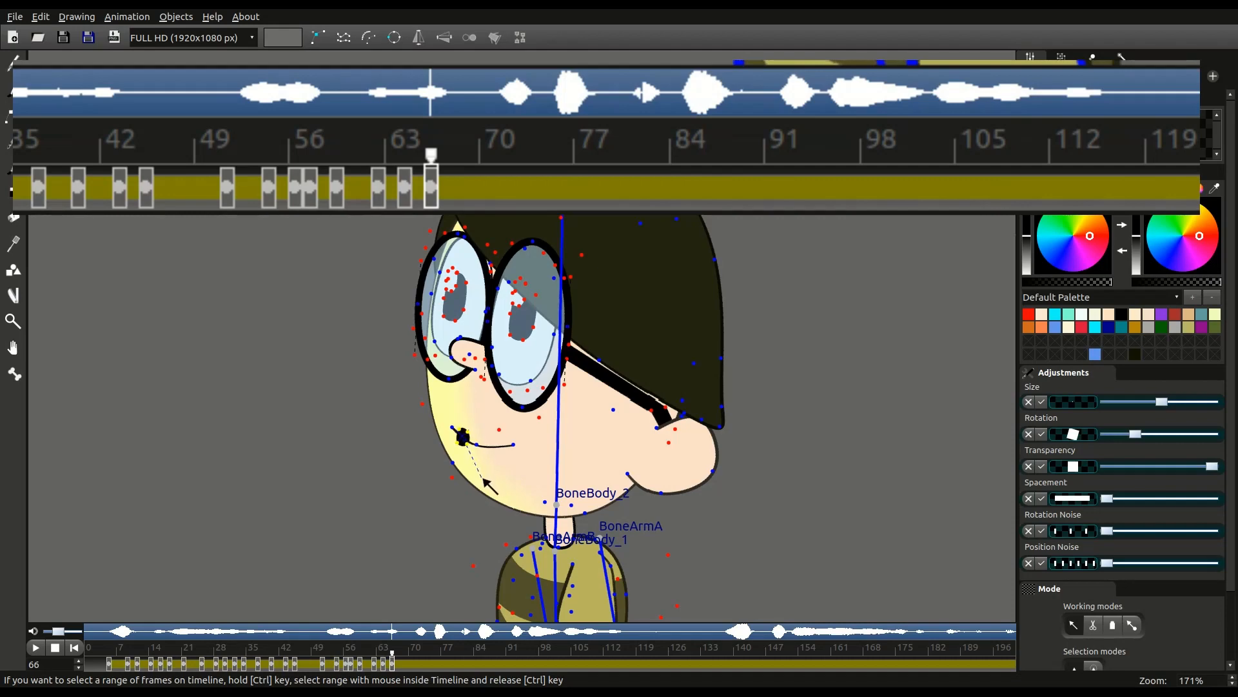
{"action": "left_click", "coordinate": [479, 467]}
{"action": "left_click_drag", "start_coordinate": [478, 465], "coordinate": [478, 456]}
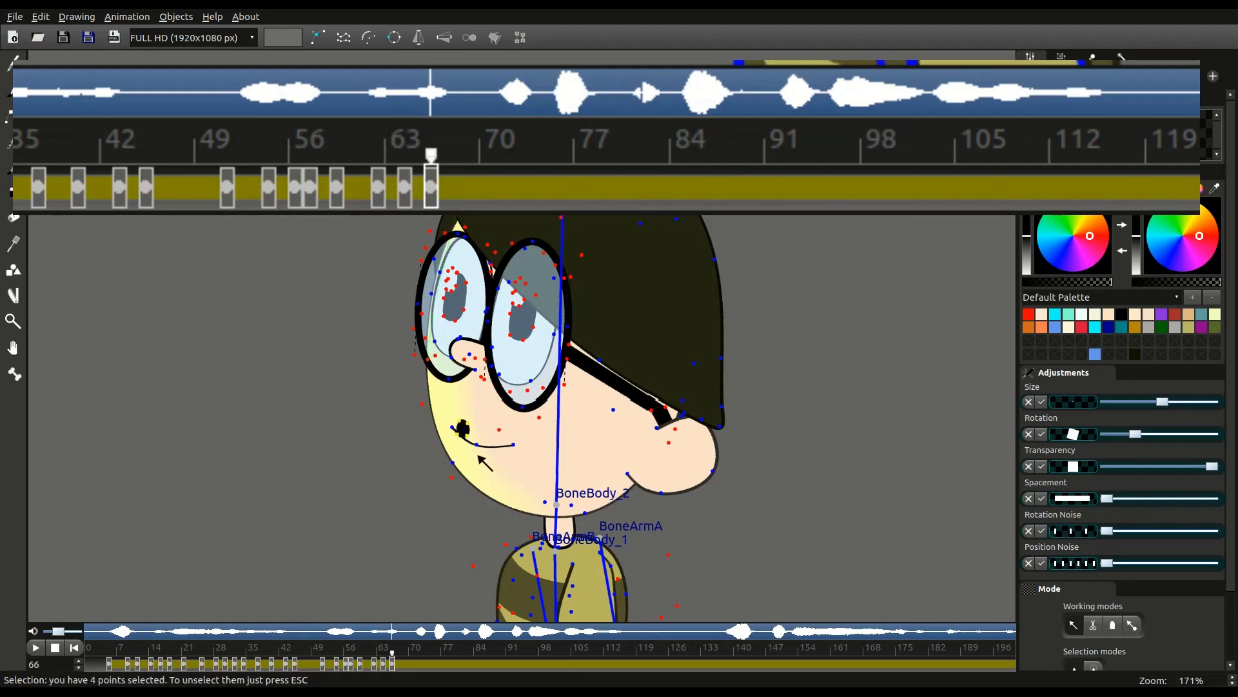
{"action": "left_click", "coordinate": [456, 163]}
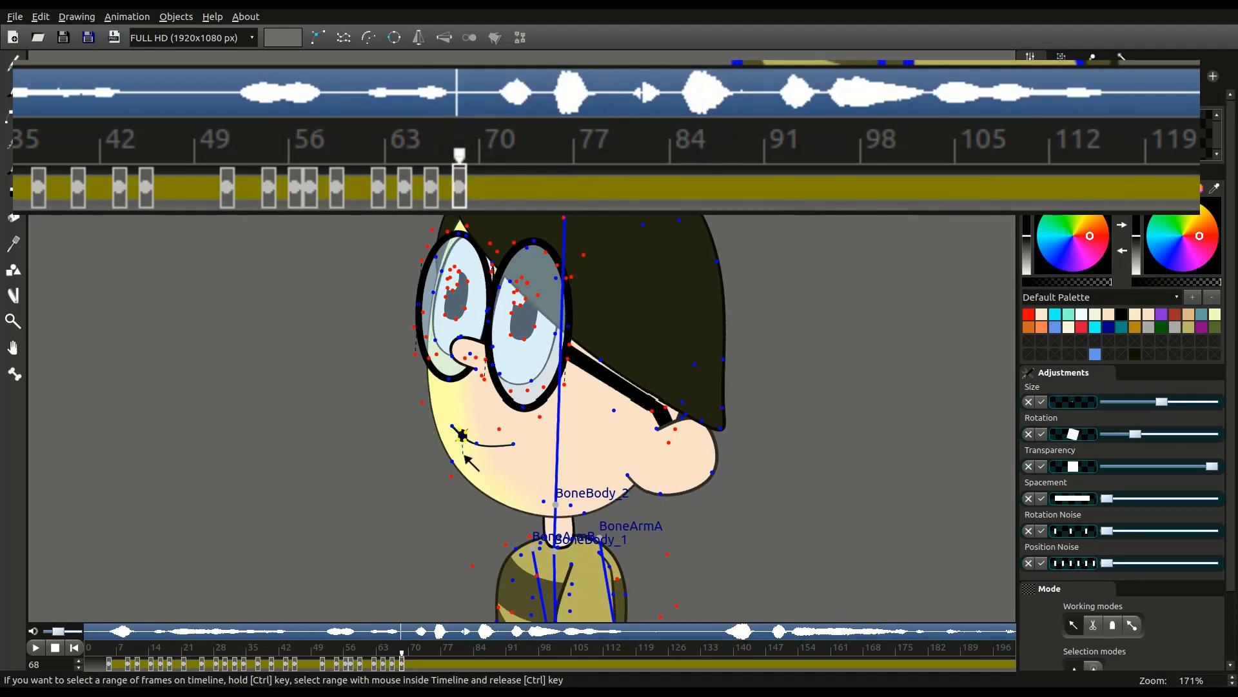
Keyframe the mouth enlarged on the sound peaks at frames 72 and 76, and smaller between them at frame 74
{"action": "left_click", "coordinate": [415, 666]}
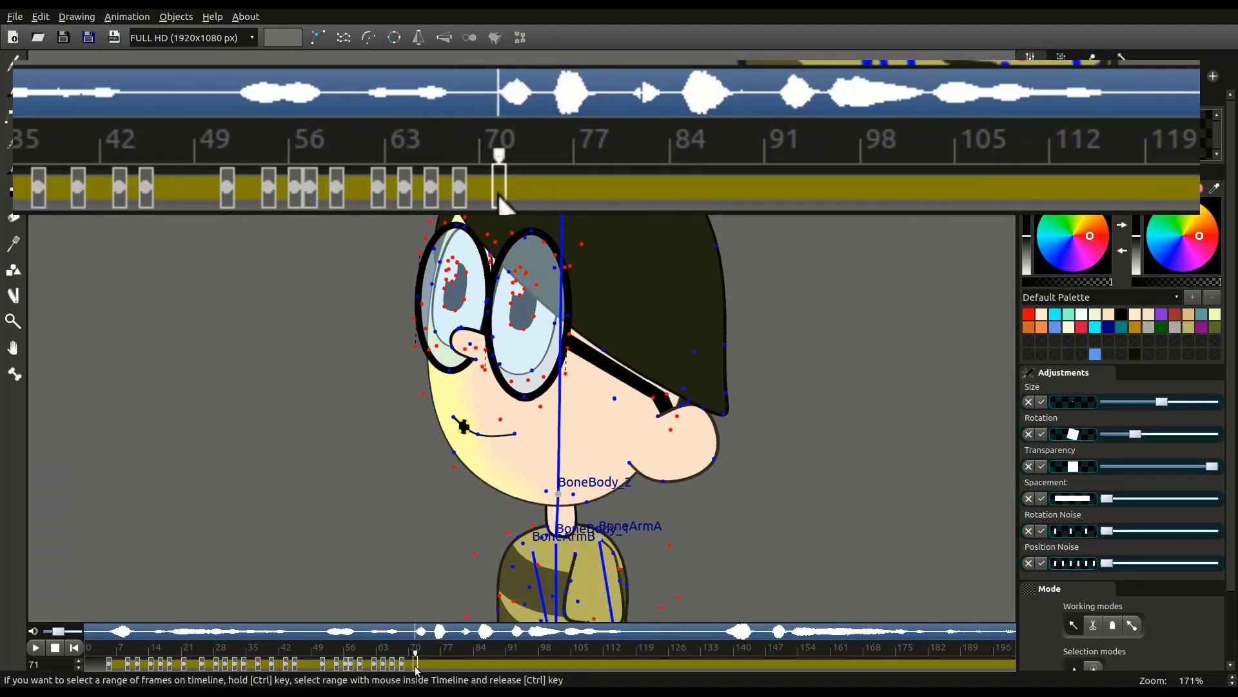
{"action": "left_click", "coordinate": [420, 665]}
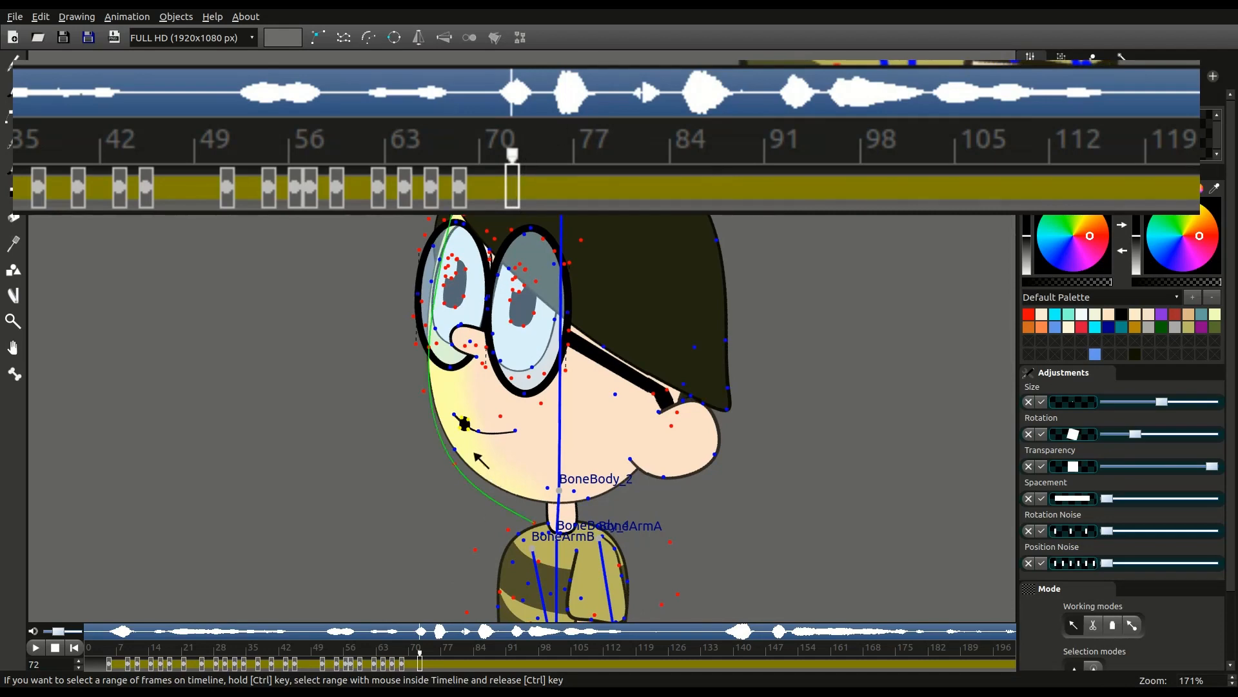
{"action": "left_click", "coordinate": [496, 470]}
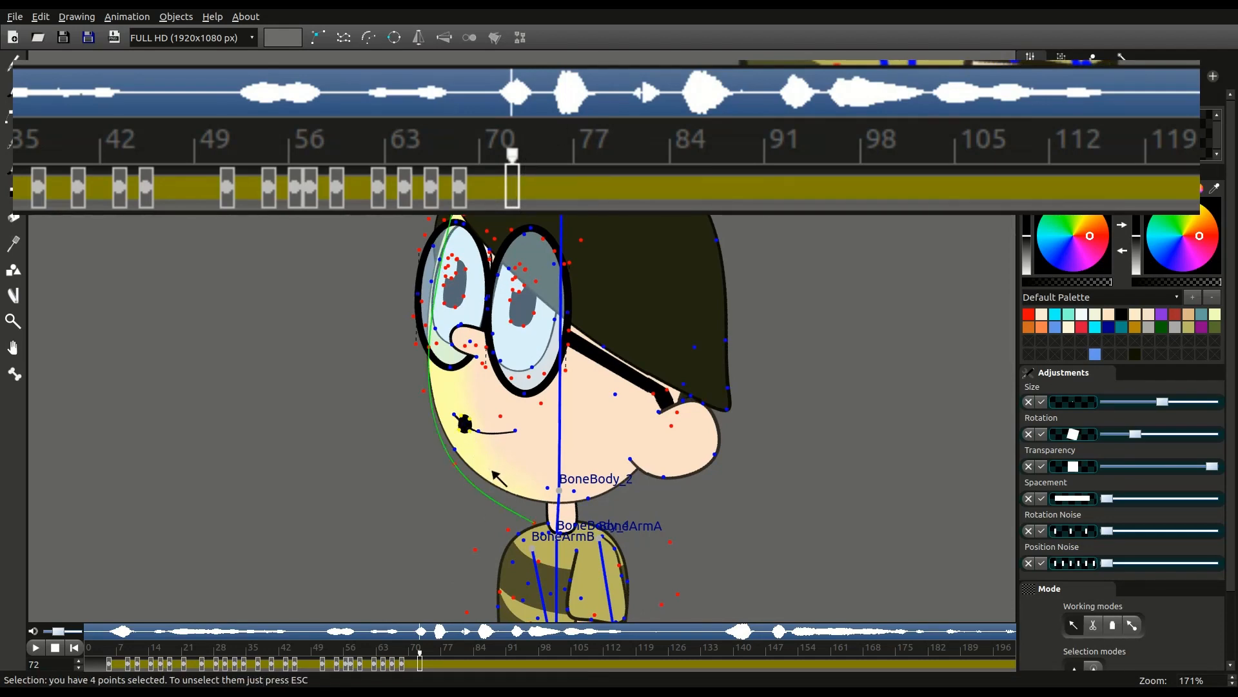
{"action": "left_click", "coordinate": [429, 664]}
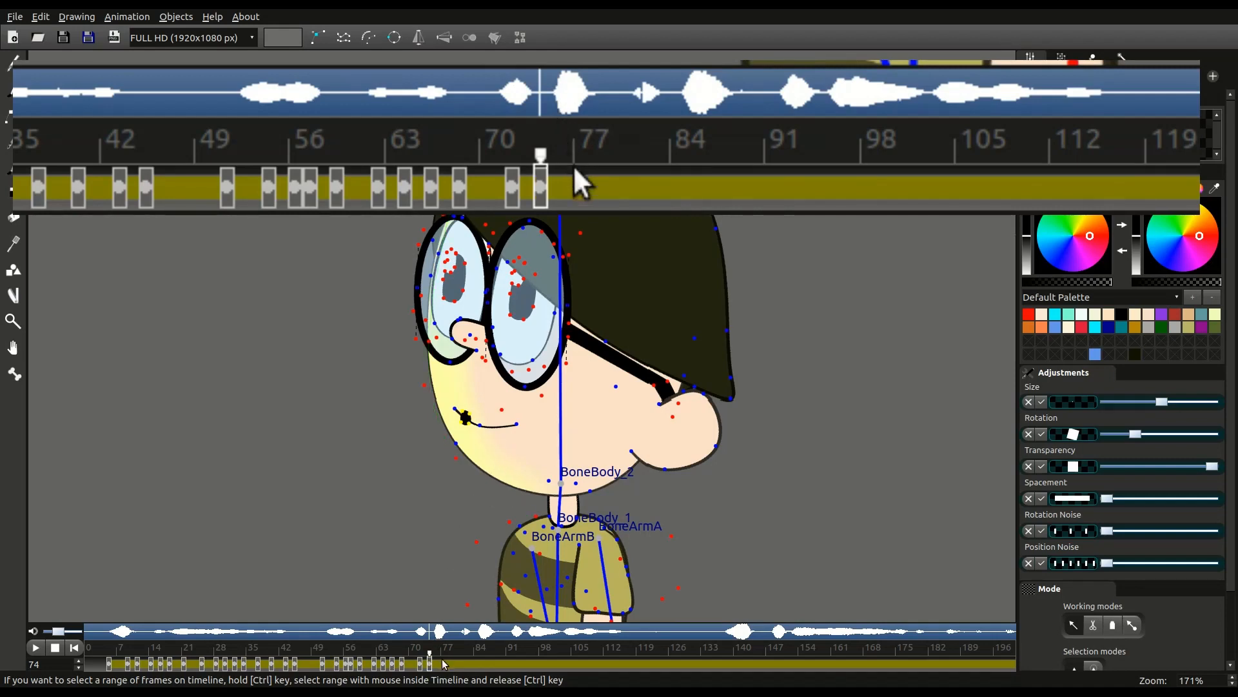
{"action": "left_click", "coordinate": [567, 186]}
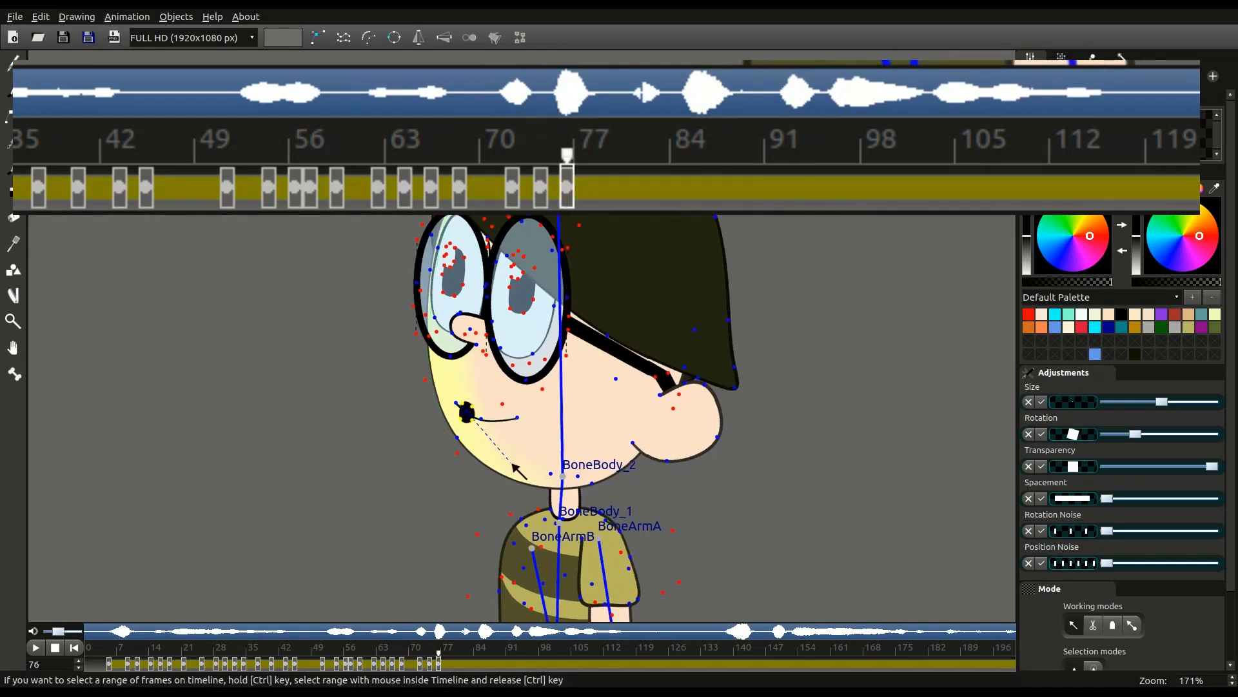
{"action": "left_click_drag", "start_coordinate": [513, 463], "coordinate": [509, 456]}
Keyframe the mouth's size along the waveform at frames 79, 82, 84, 87 and 89
{"action": "left_click", "coordinate": [453, 665]}
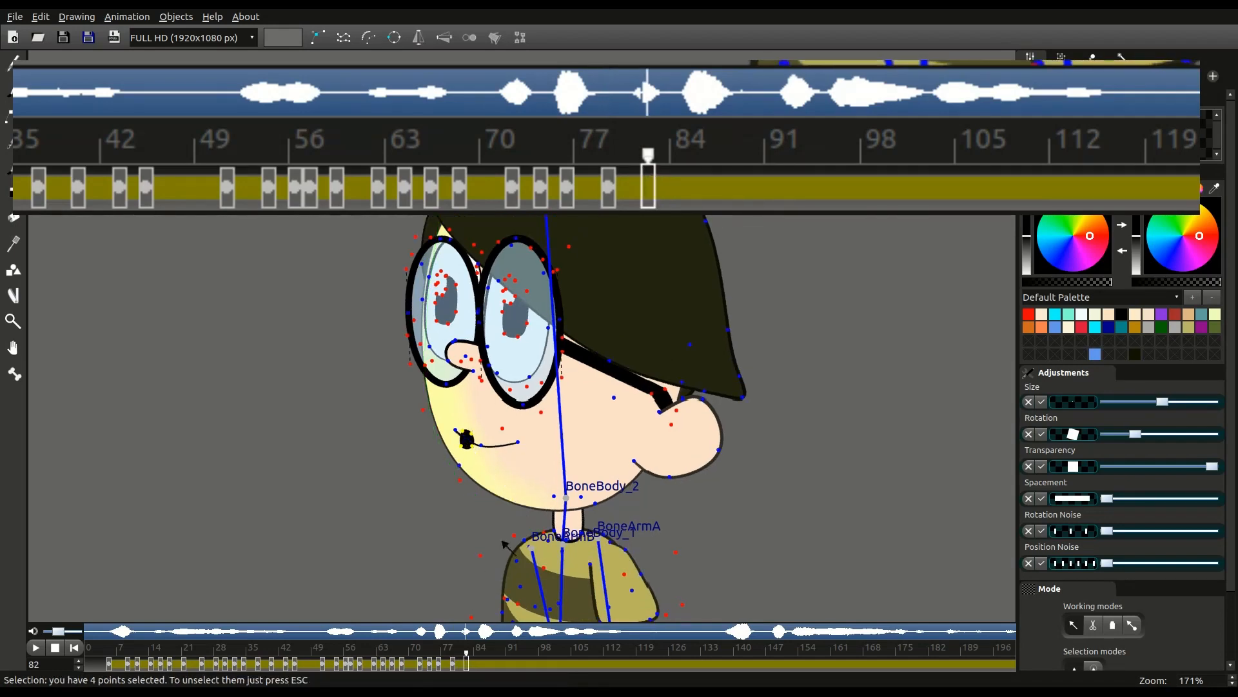
{"action": "left_click", "coordinate": [476, 664]}
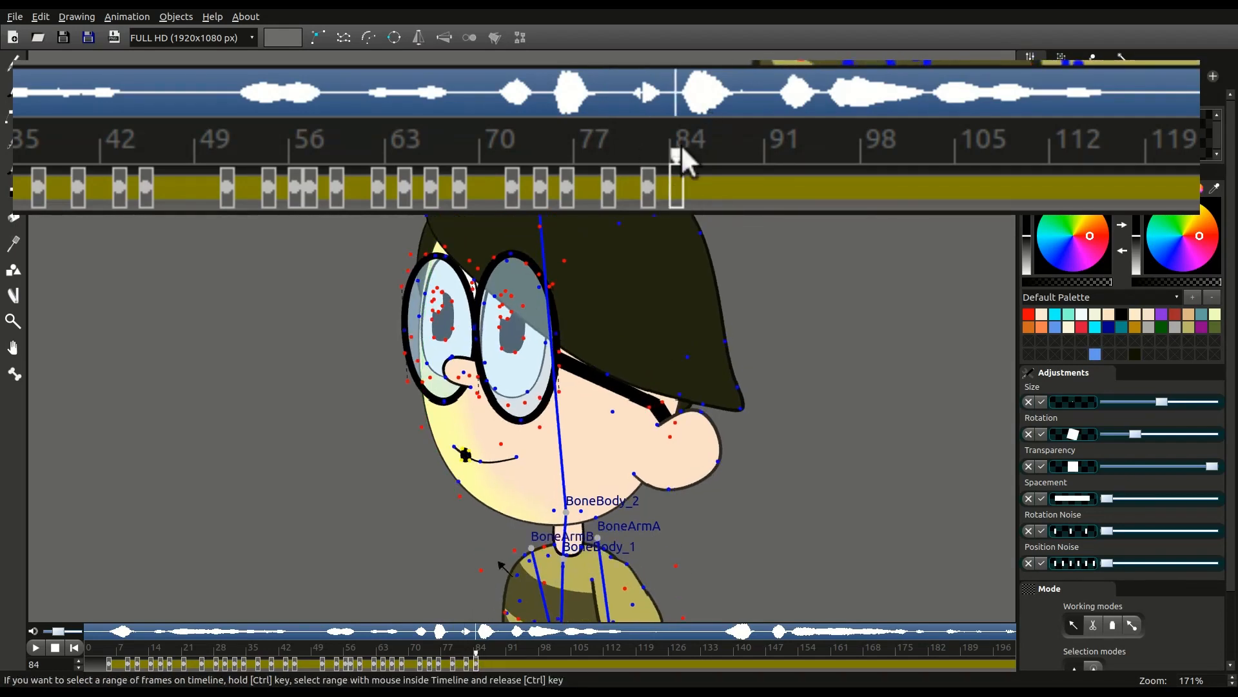
{"action": "left_click", "coordinate": [489, 663]}
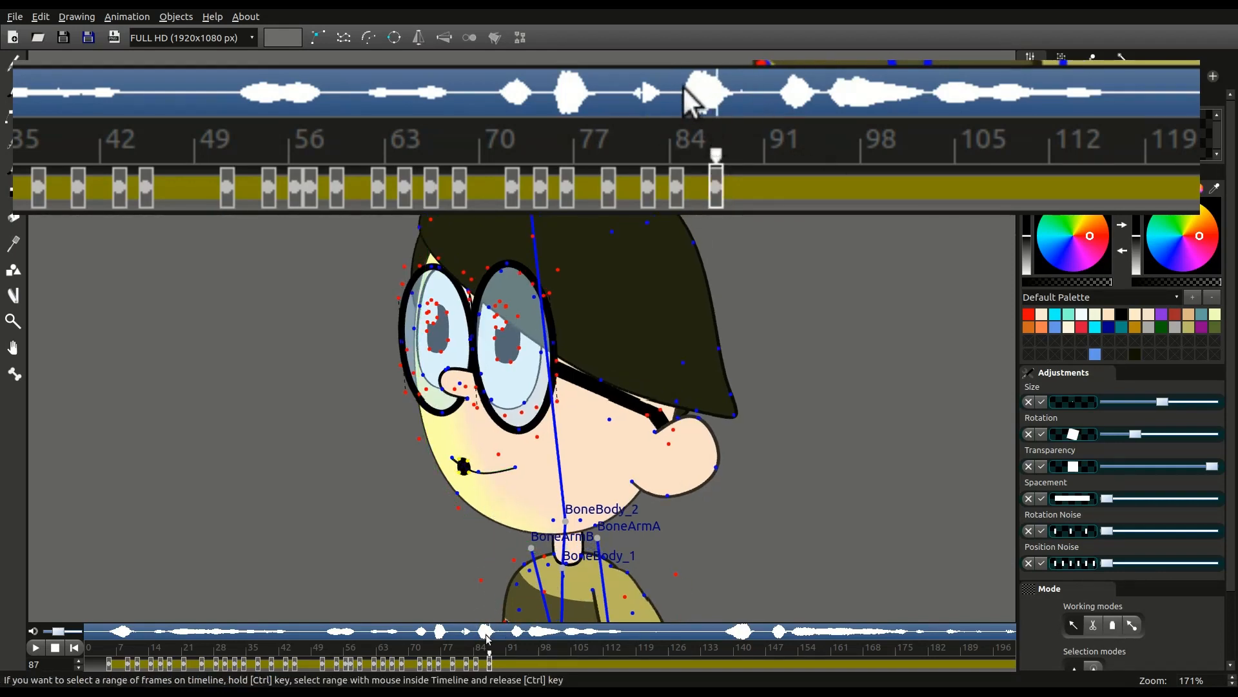
{"action": "left_click", "coordinate": [495, 664]}
{"action": "left_click", "coordinate": [499, 665]}
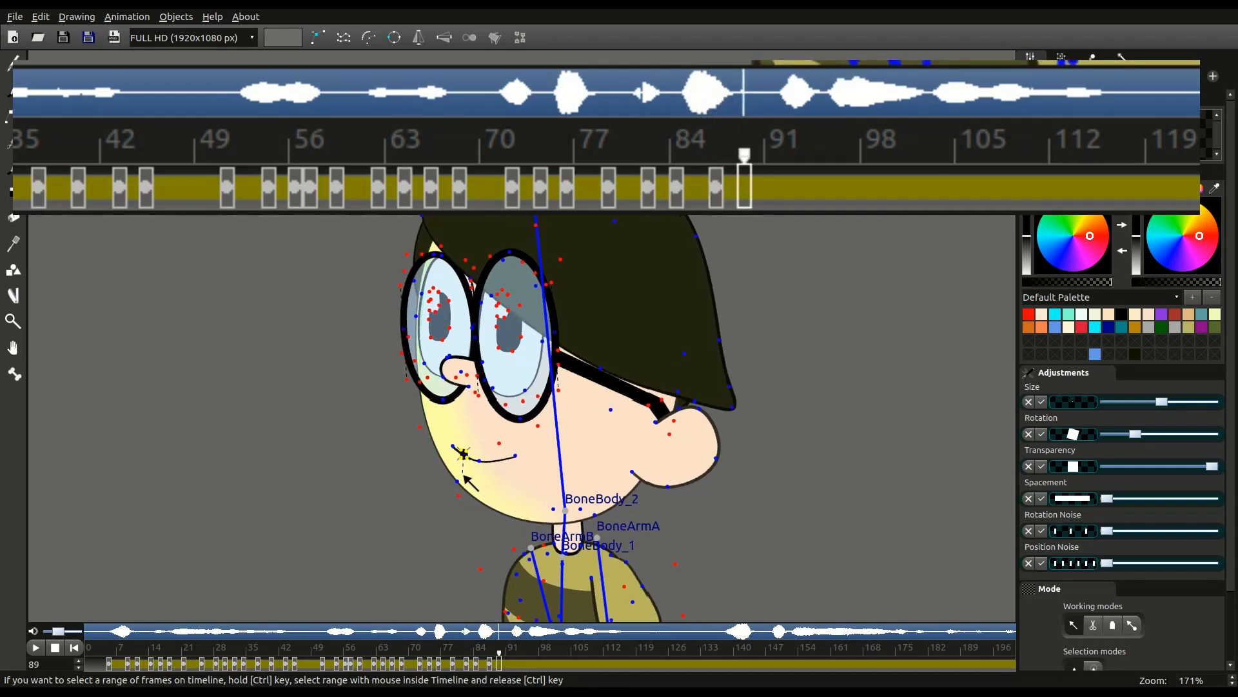
Enlarge the mouth at frame 93, on the next sound peak, move it slightly up and keyframe it
{"action": "left_click", "coordinate": [513, 665]}
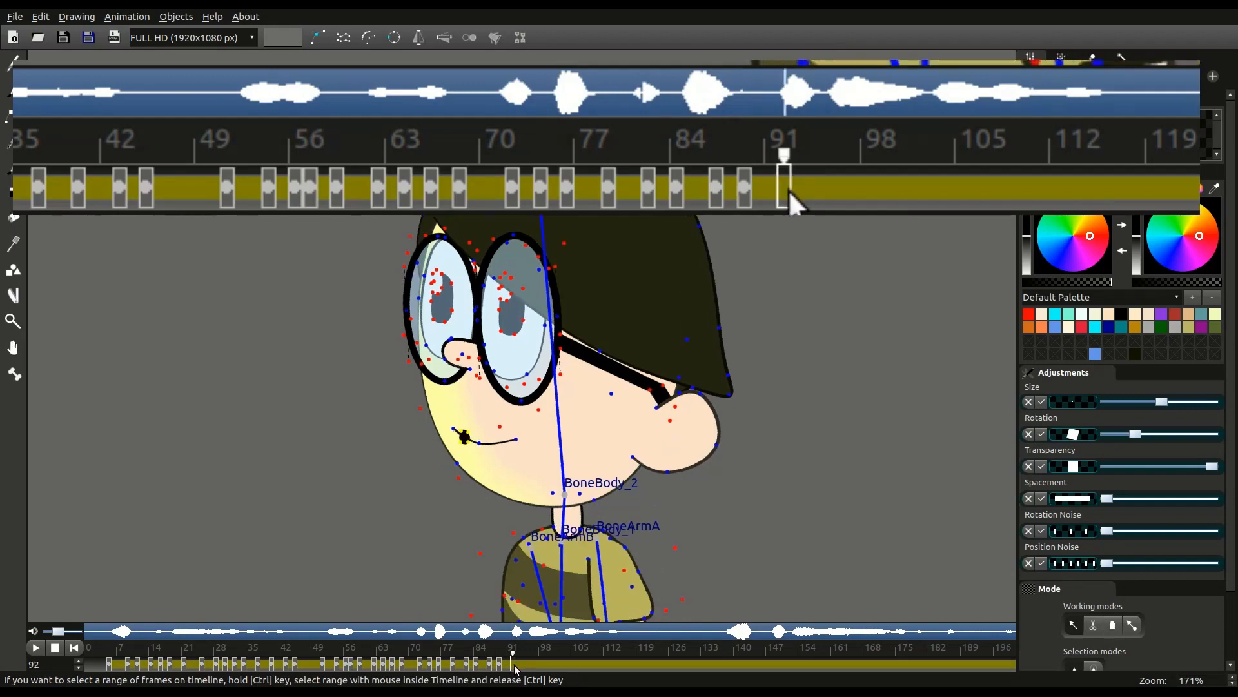
{"action": "left_click", "coordinate": [517, 663]}
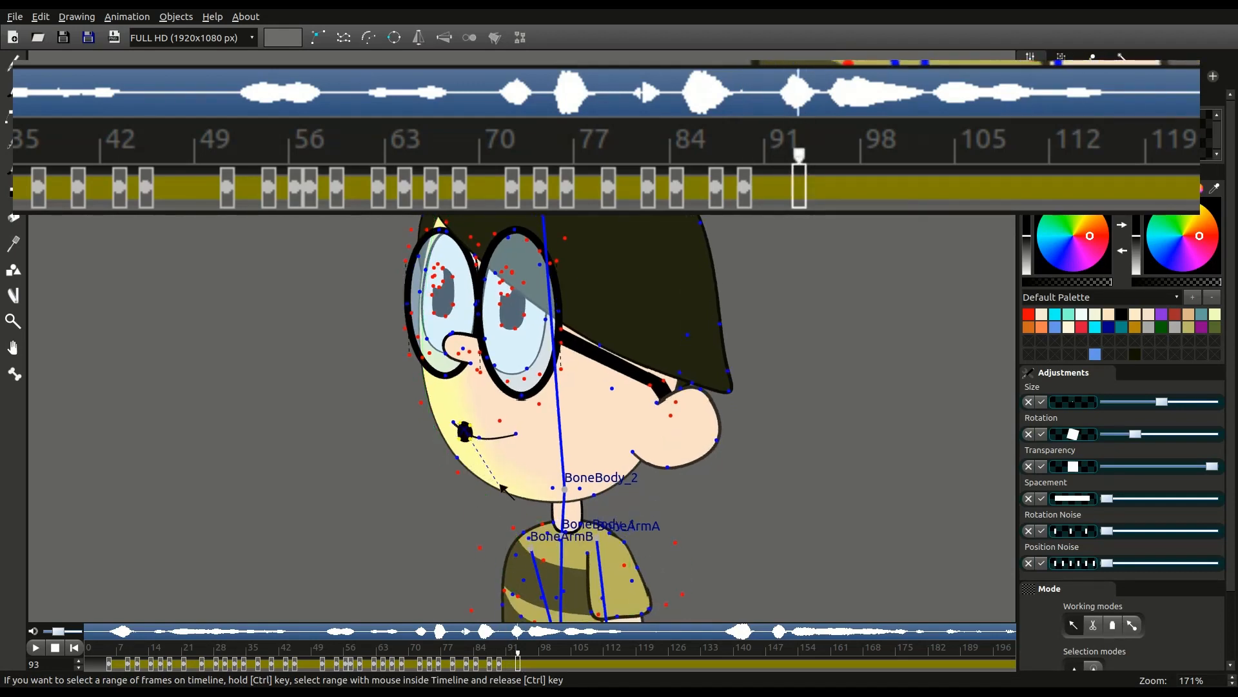
{"action": "left_click", "coordinate": [463, 435]}
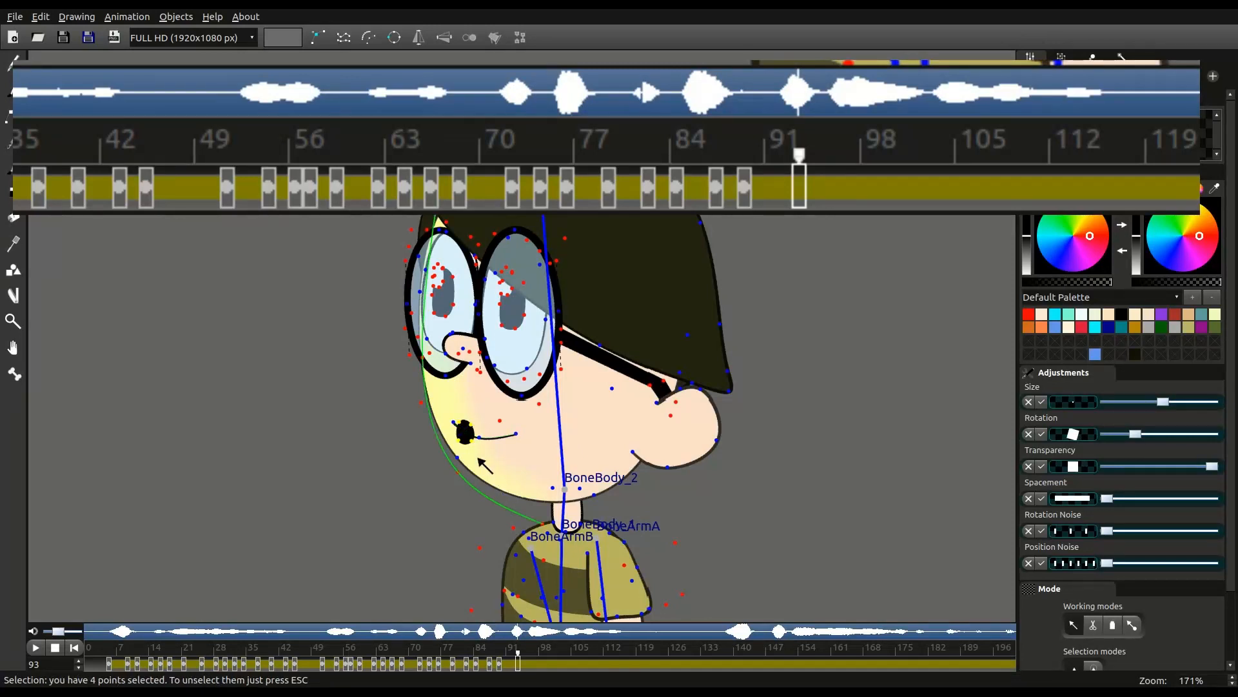
{"action": "key", "text": "Escape"}
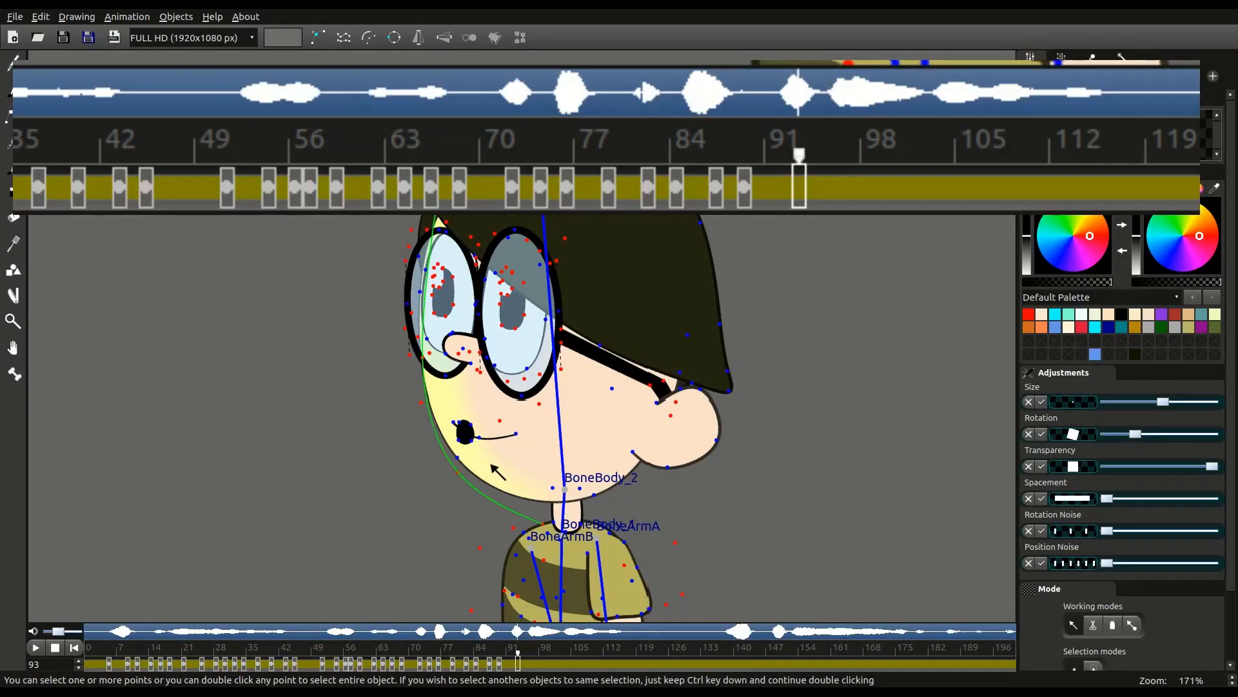
{"action": "left_click", "coordinate": [466, 440]}
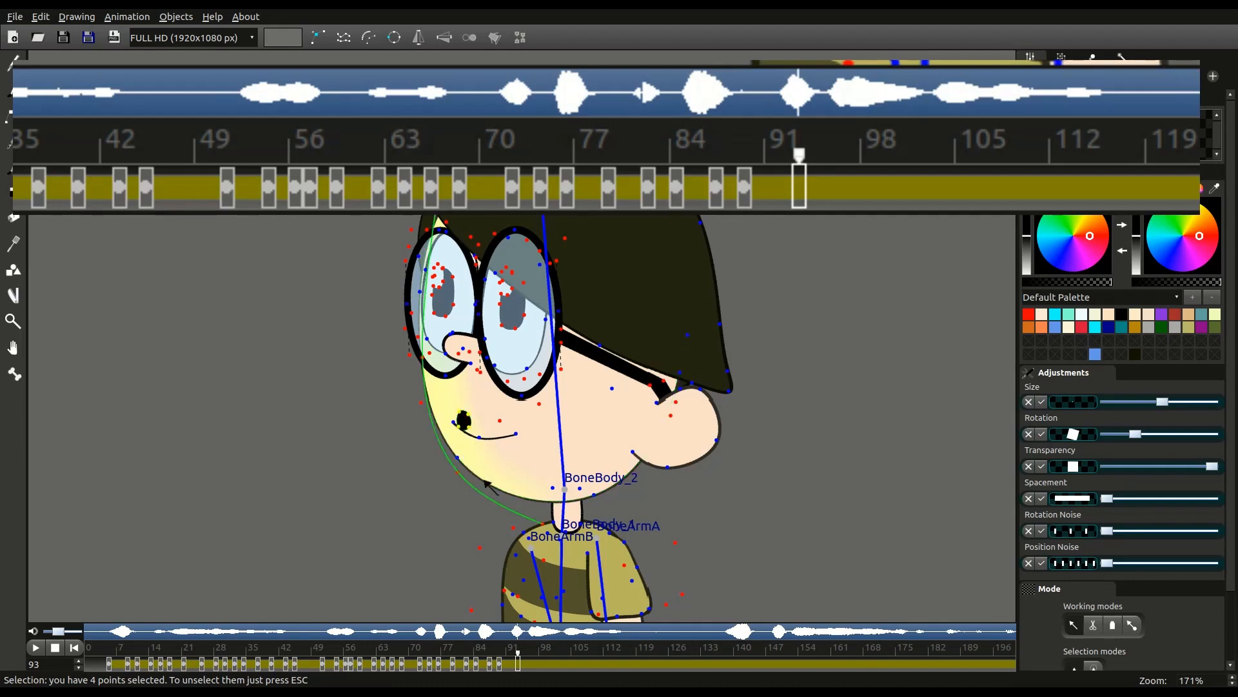
Keyframe a small mouth at frame 95 and an enlarged mouth moved slightly up at frame 97
{"action": "left_click", "coordinate": [531, 657]}
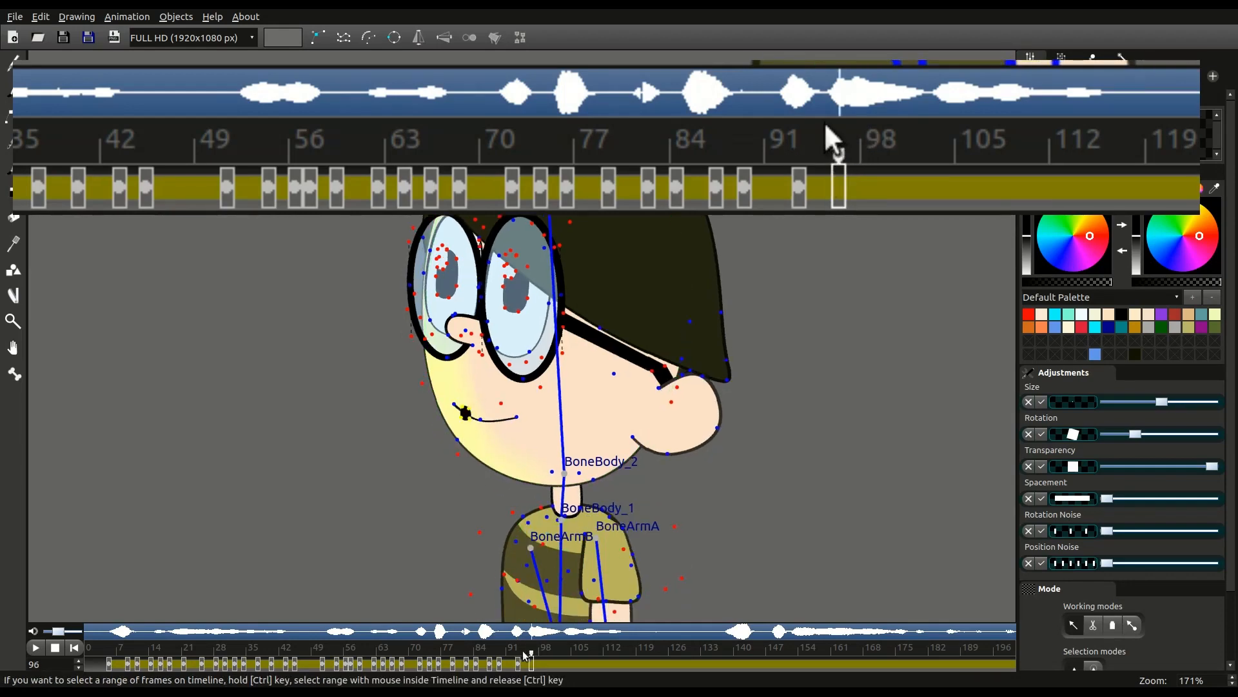
{"action": "left_click", "coordinate": [527, 659]}
{"action": "left_click_drag", "start_coordinate": [489, 446], "coordinate": [485, 442]}
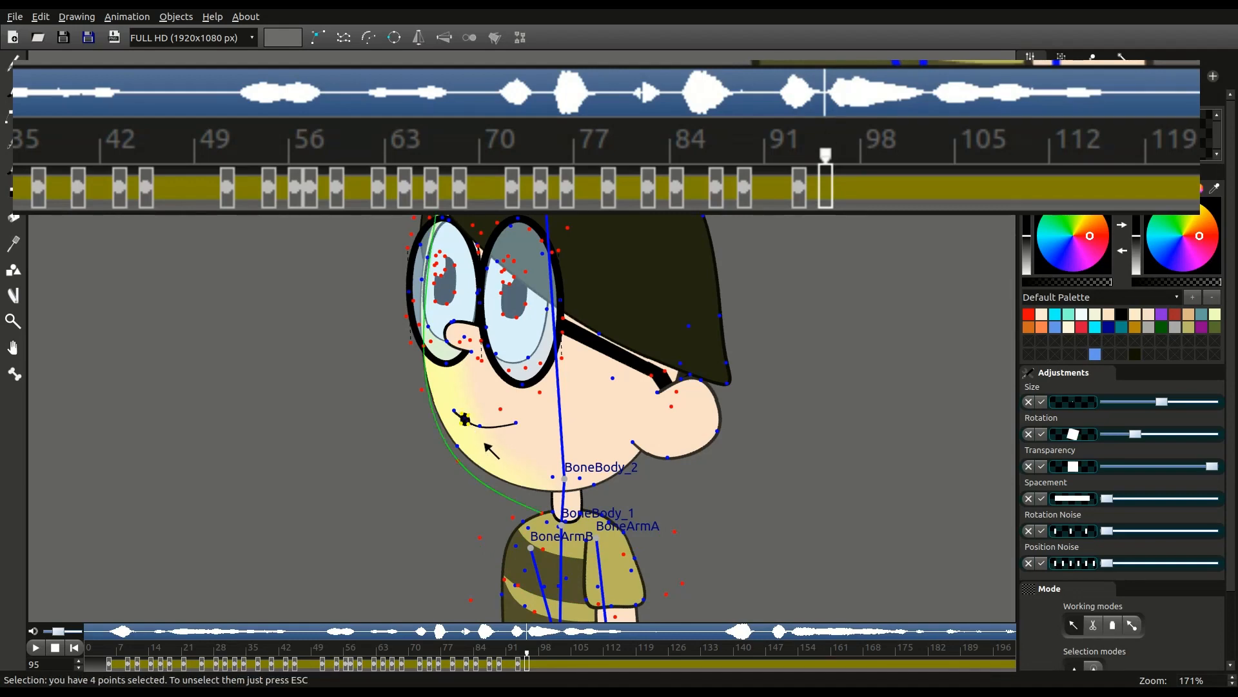
{"action": "left_click", "coordinate": [856, 179]}
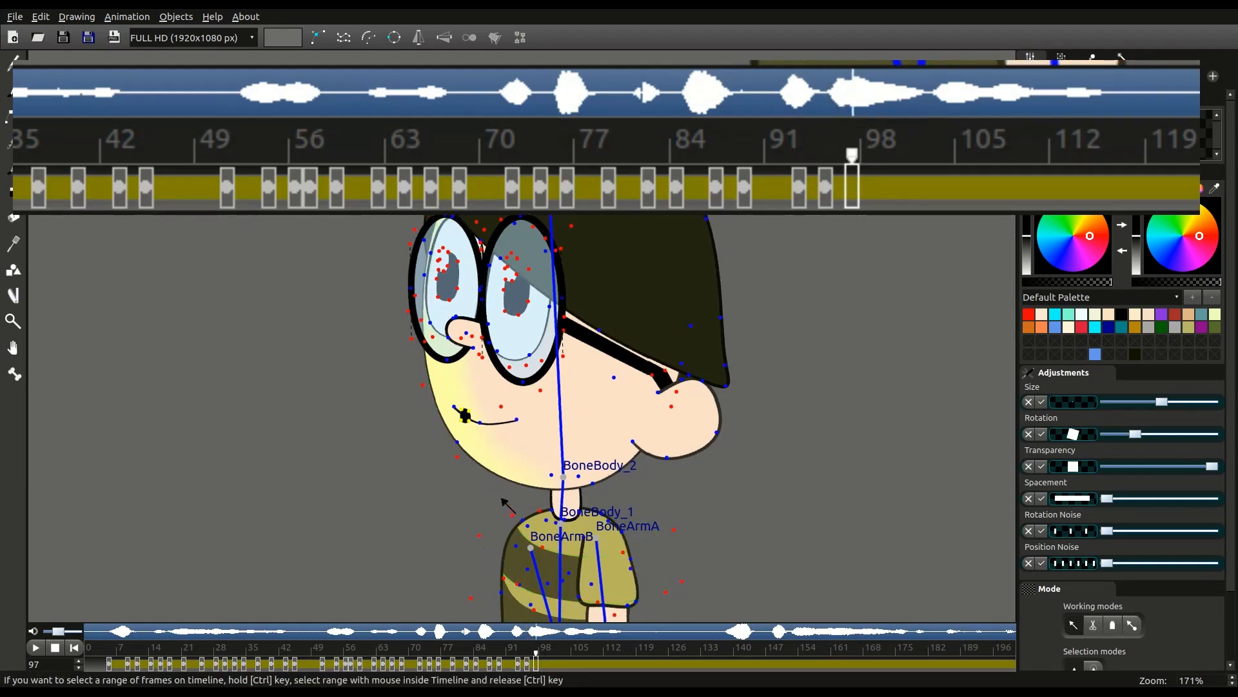
{"action": "left_click_drag", "start_coordinate": [523, 480], "coordinate": [520, 466]}
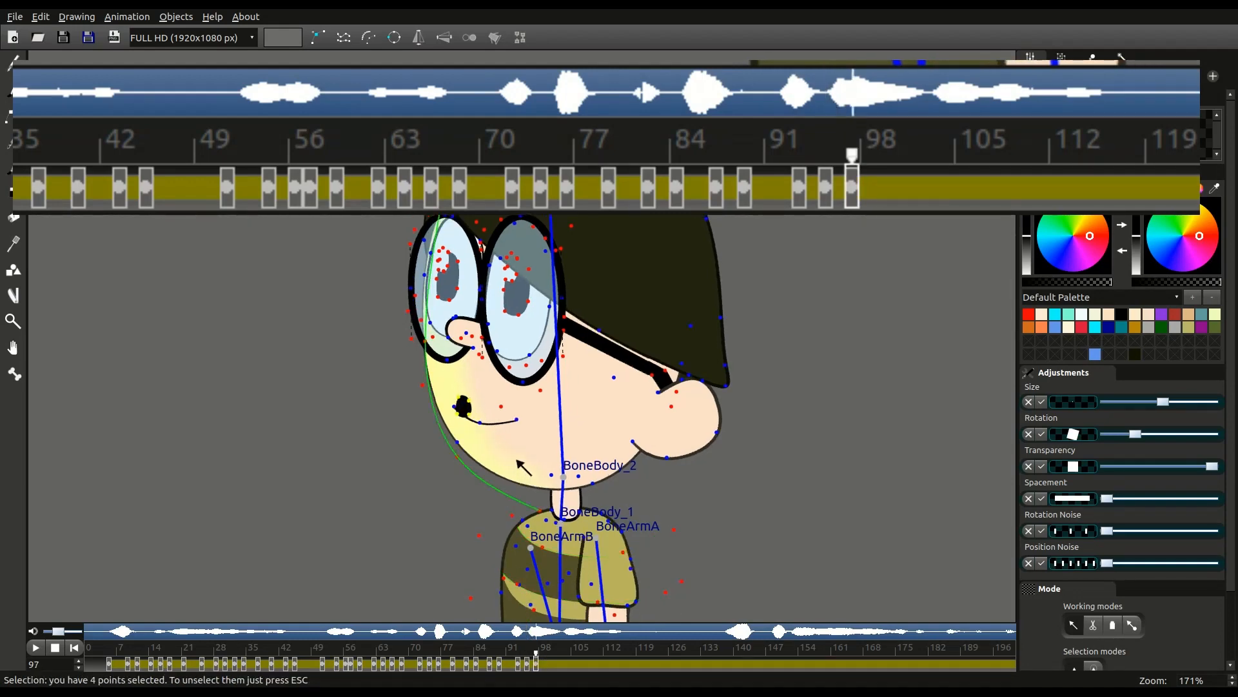
Keyframe the mouth shrunk at frame 102, and add resized mouth keyframes at frames 105 and 107
{"action": "left_click", "coordinate": [920, 182]}
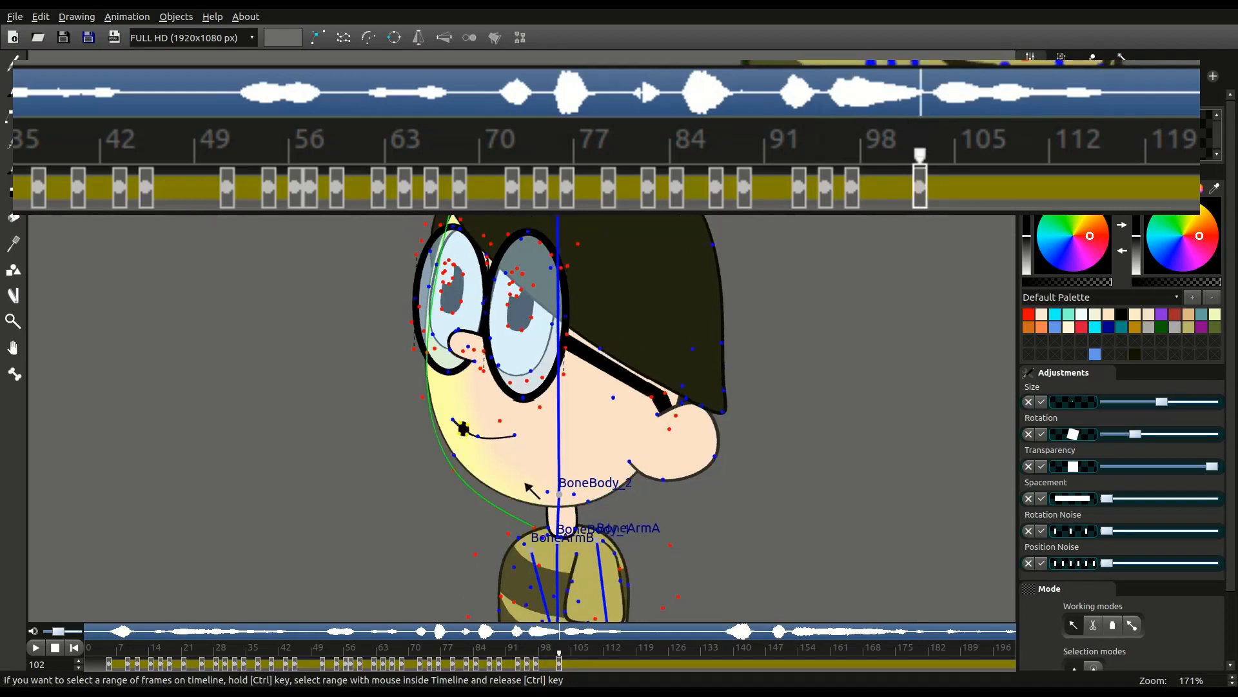
{"action": "left_click_drag", "start_coordinate": [477, 455], "coordinate": [481, 458]}
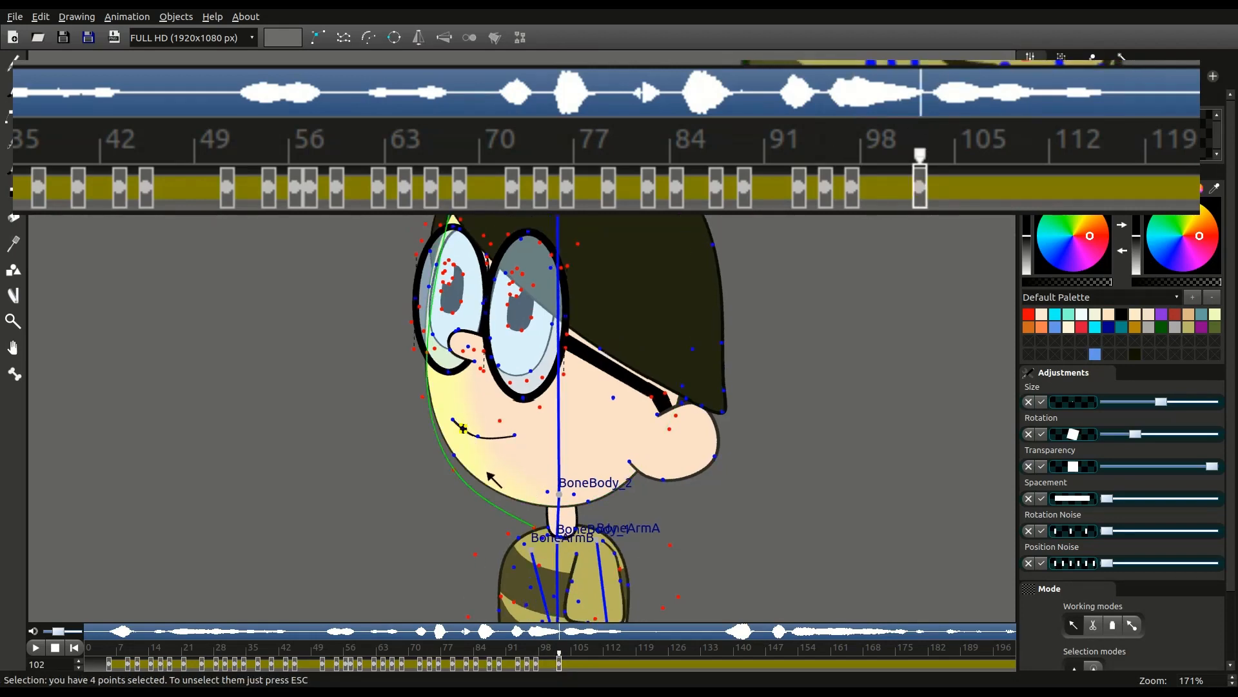
{"action": "left_click", "coordinate": [961, 181]}
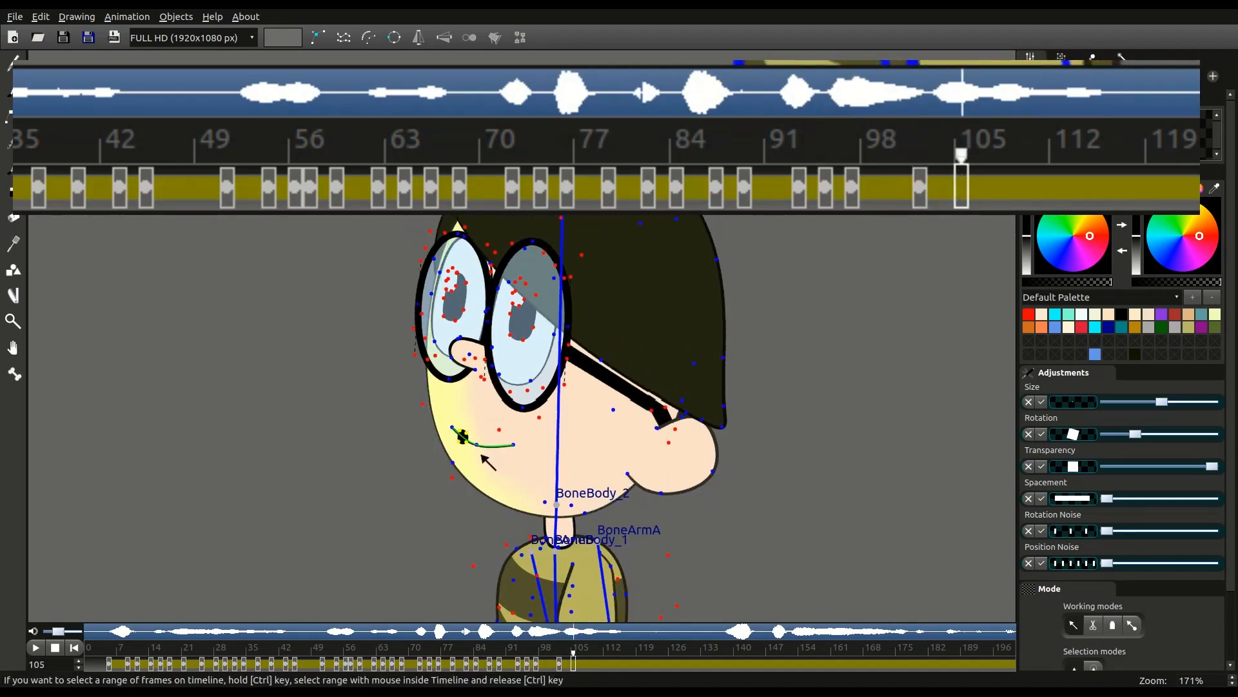
{"action": "left_click", "coordinate": [516, 490]}
{"action": "left_click", "coordinate": [987, 183]}
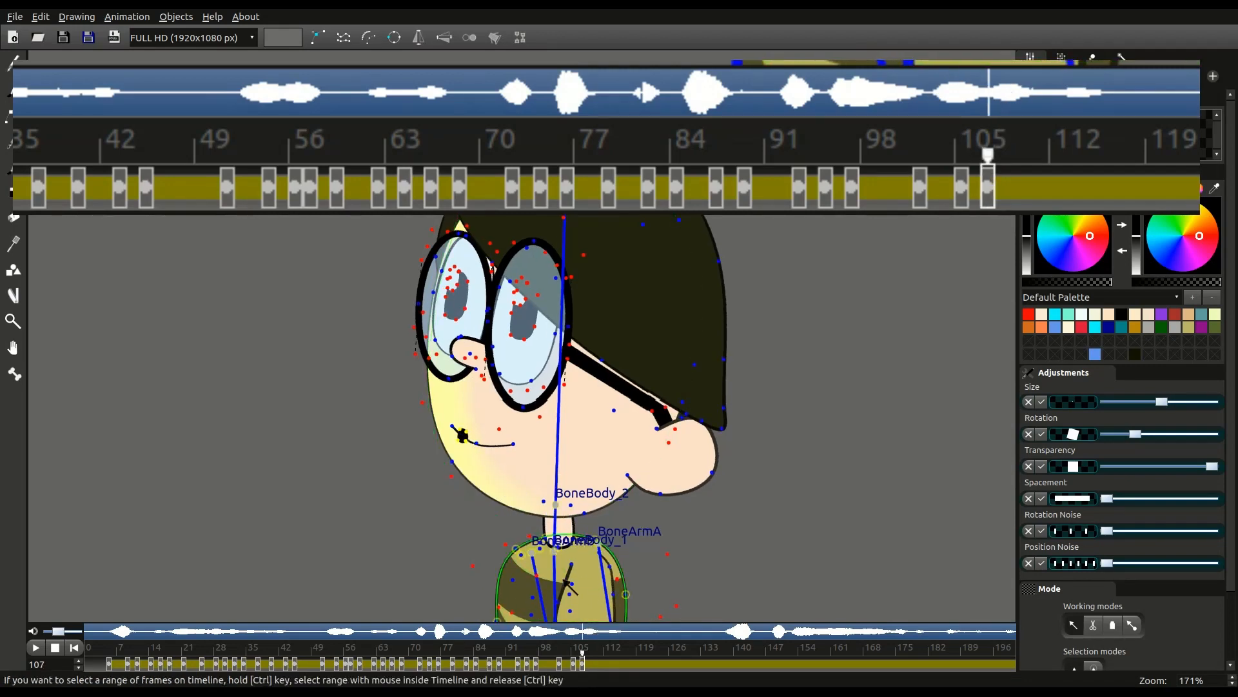
Keyframe the resized mouth at frame 109 and shrink it in a new keyframe at frame 112
{"action": "left_click", "coordinate": [600, 659]}
{"action": "left_click", "coordinate": [590, 659]}
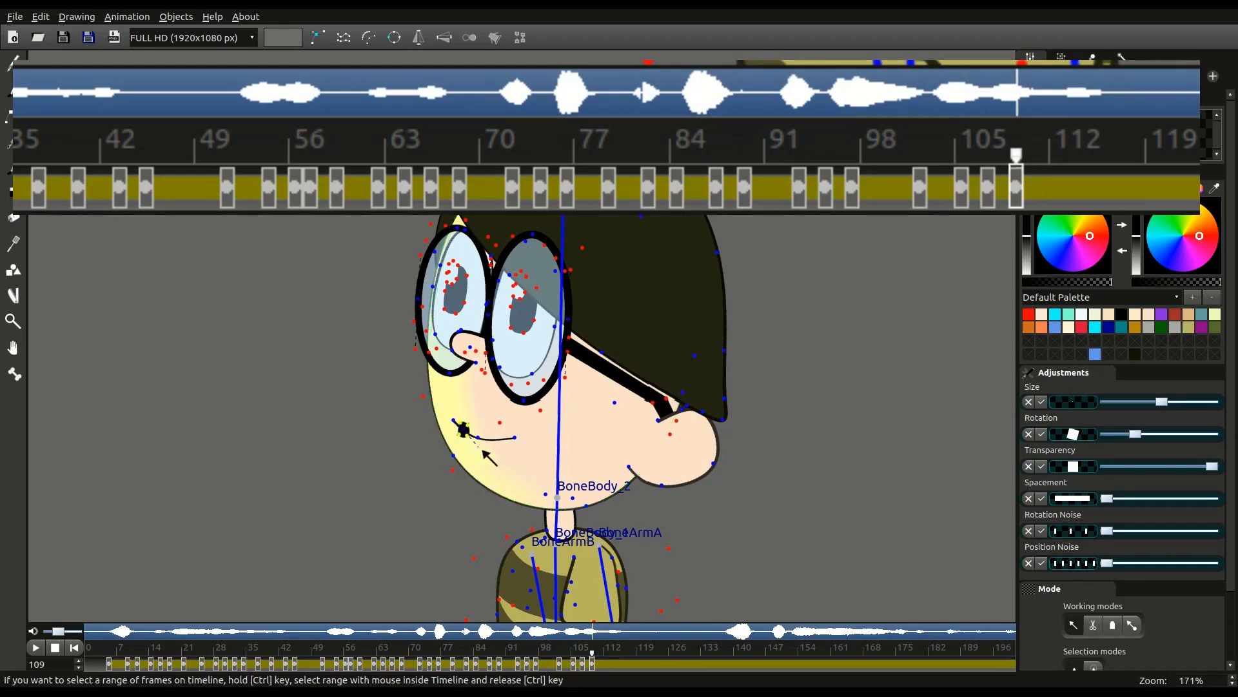
{"action": "left_click", "coordinate": [610, 659]}
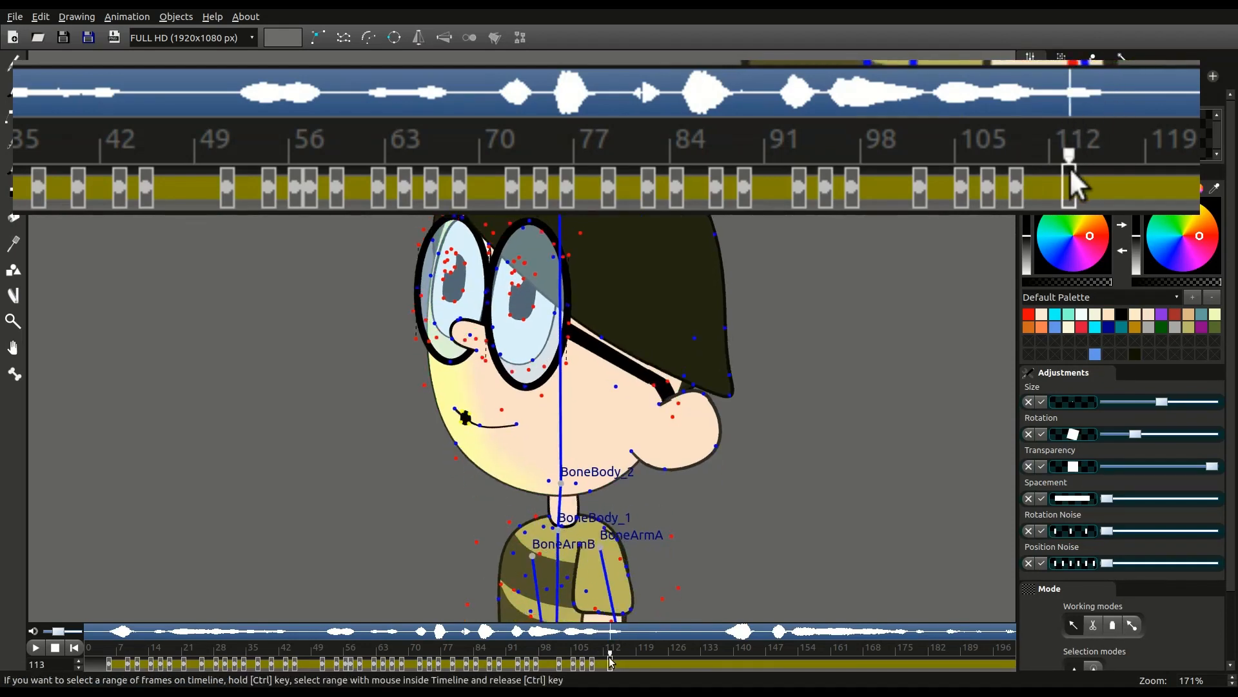
{"action": "left_click", "coordinate": [607, 659]}
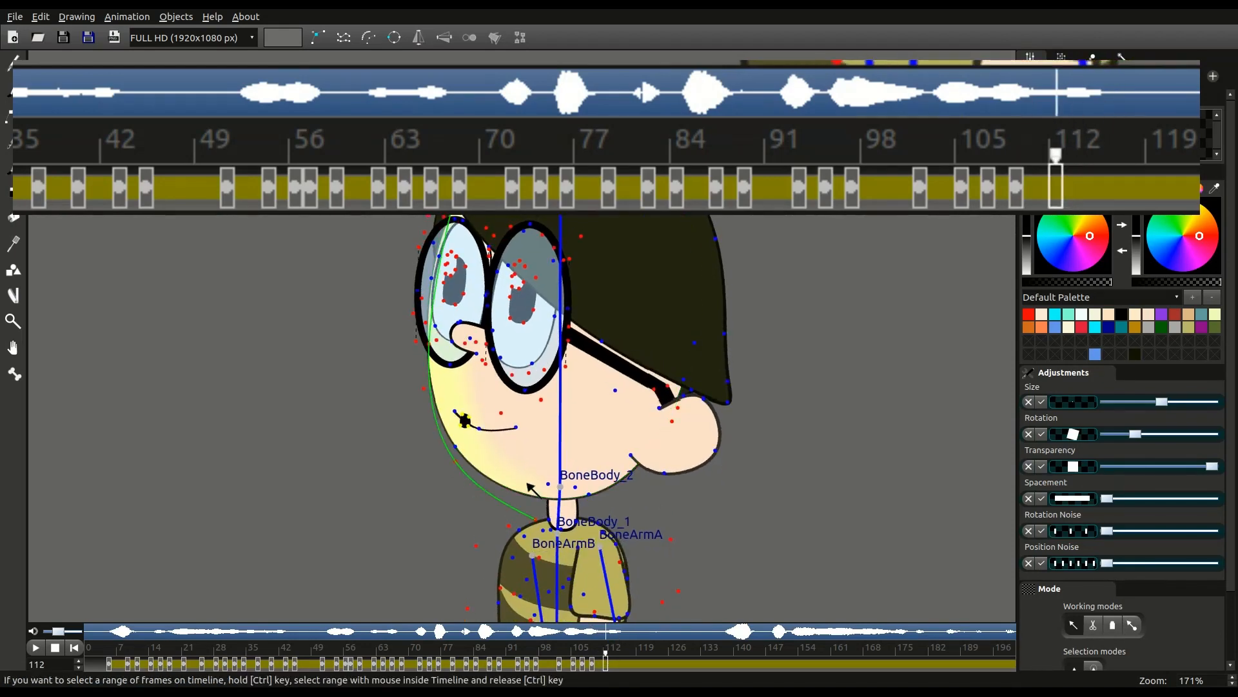
{"action": "left_click_drag", "start_coordinate": [498, 462], "coordinate": [496, 460]}
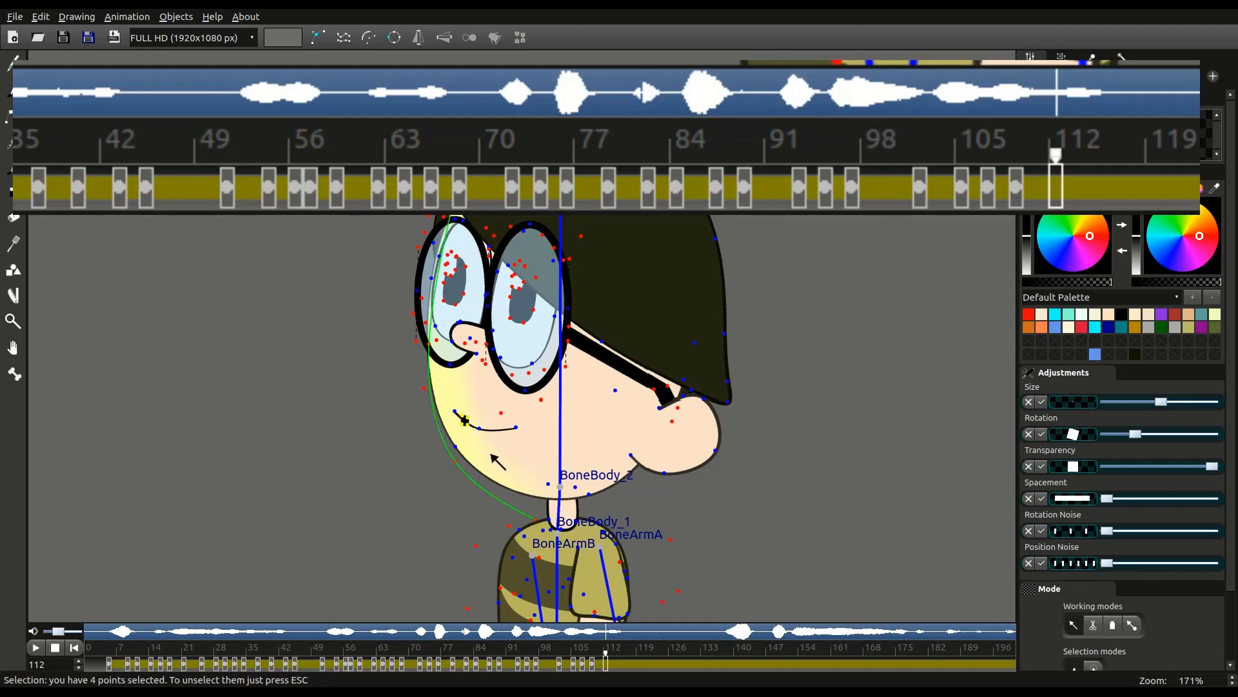
Keyframe an enlarged mouth at frame 115 and a shrunken one at frame 118, closing the speech segment
{"action": "left_click", "coordinate": [620, 666]}
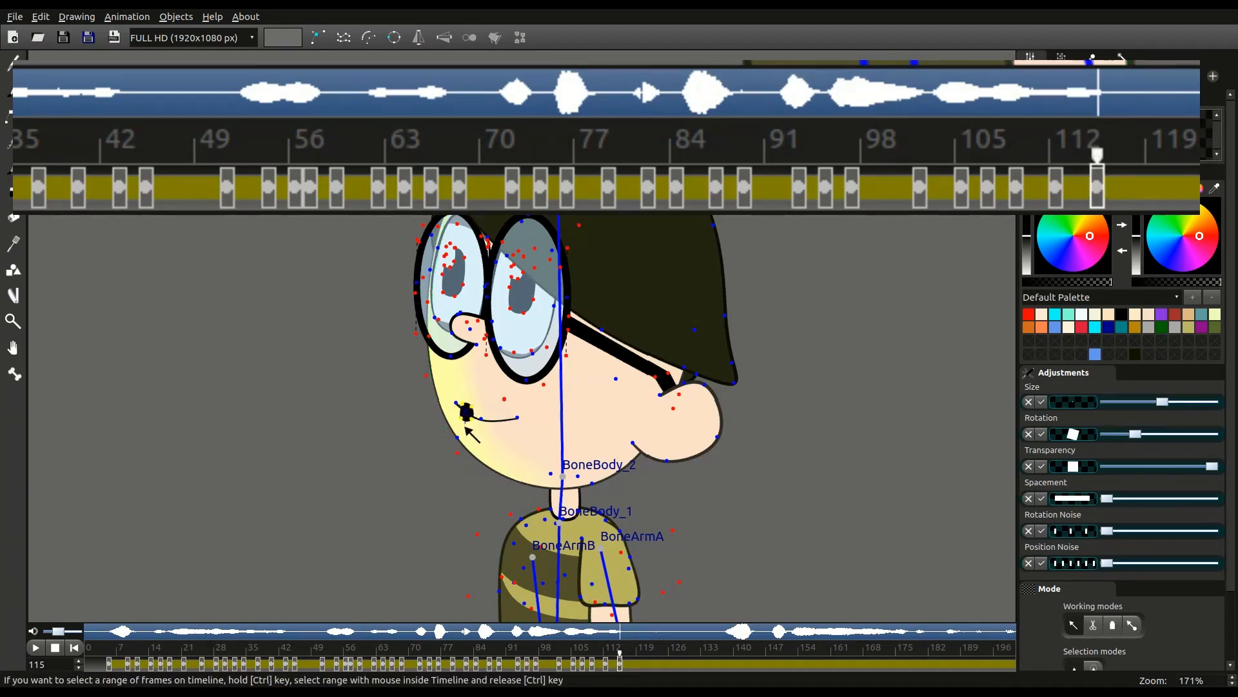
{"action": "left_click", "coordinate": [458, 412]}
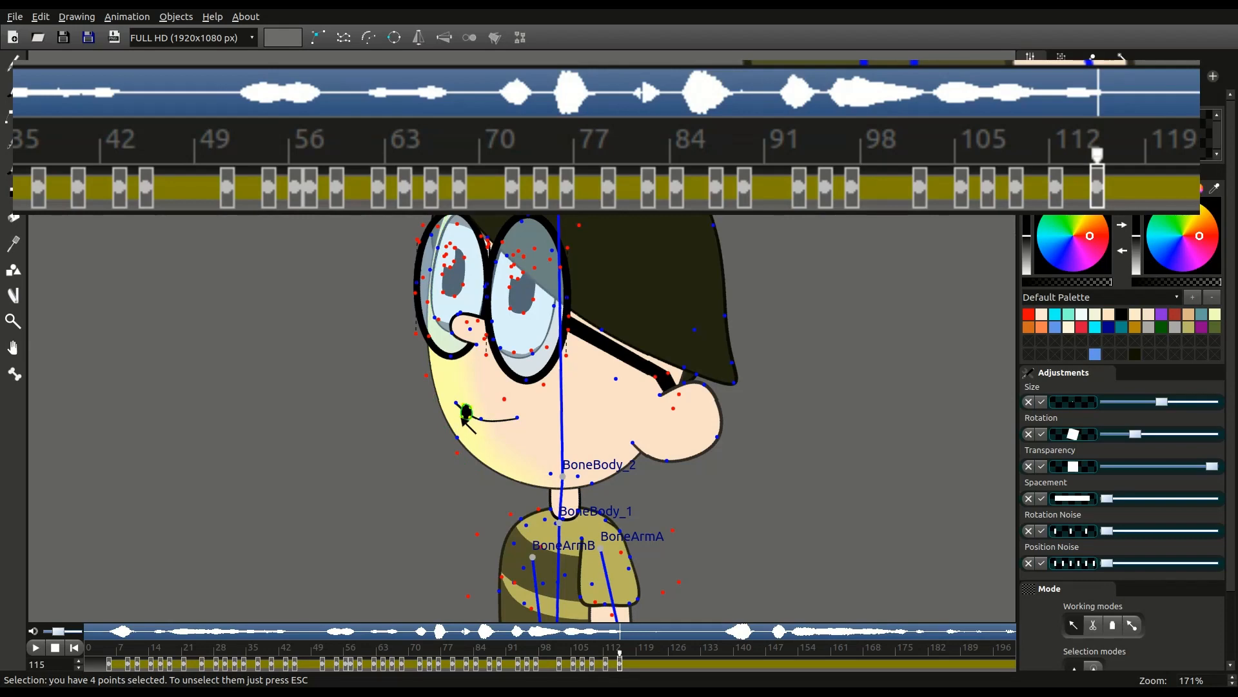
{"action": "left_click", "coordinate": [634, 662]}
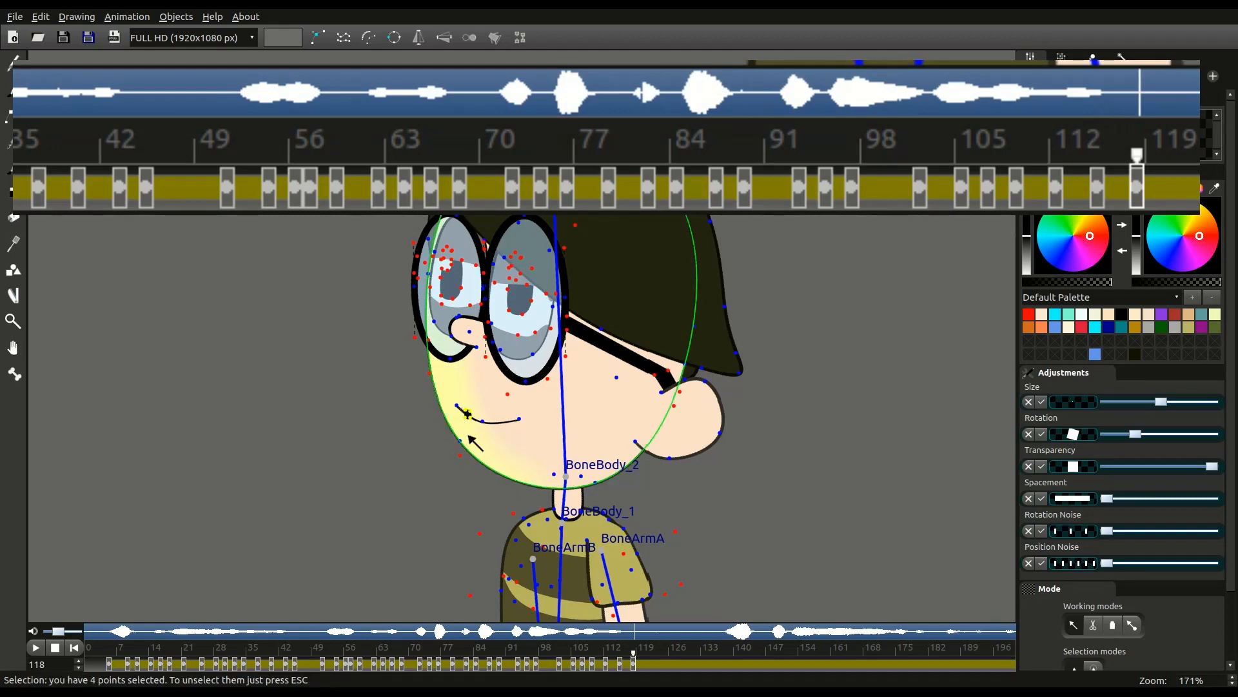
Play the animation from frame 0, and hide the smile line on frames 51 to 118
{"action": "left_click", "coordinate": [86, 659]}
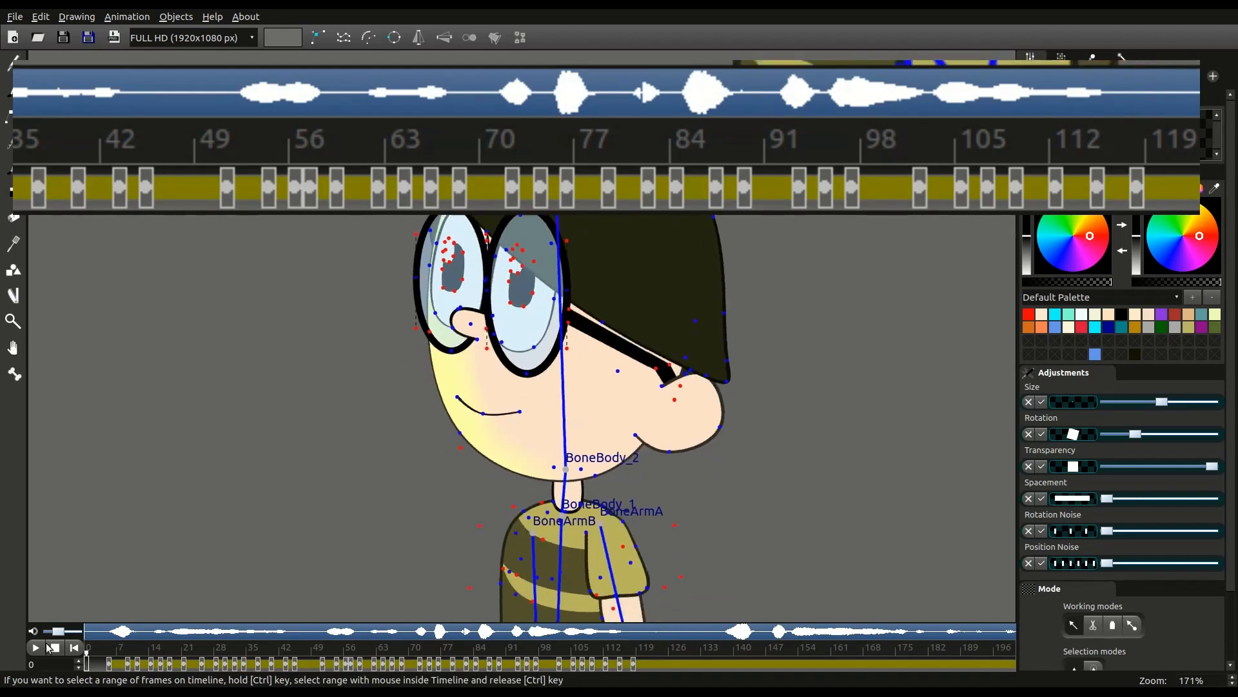
{"action": "key", "text": "Tab"}
{"action": "key", "text": "space"}
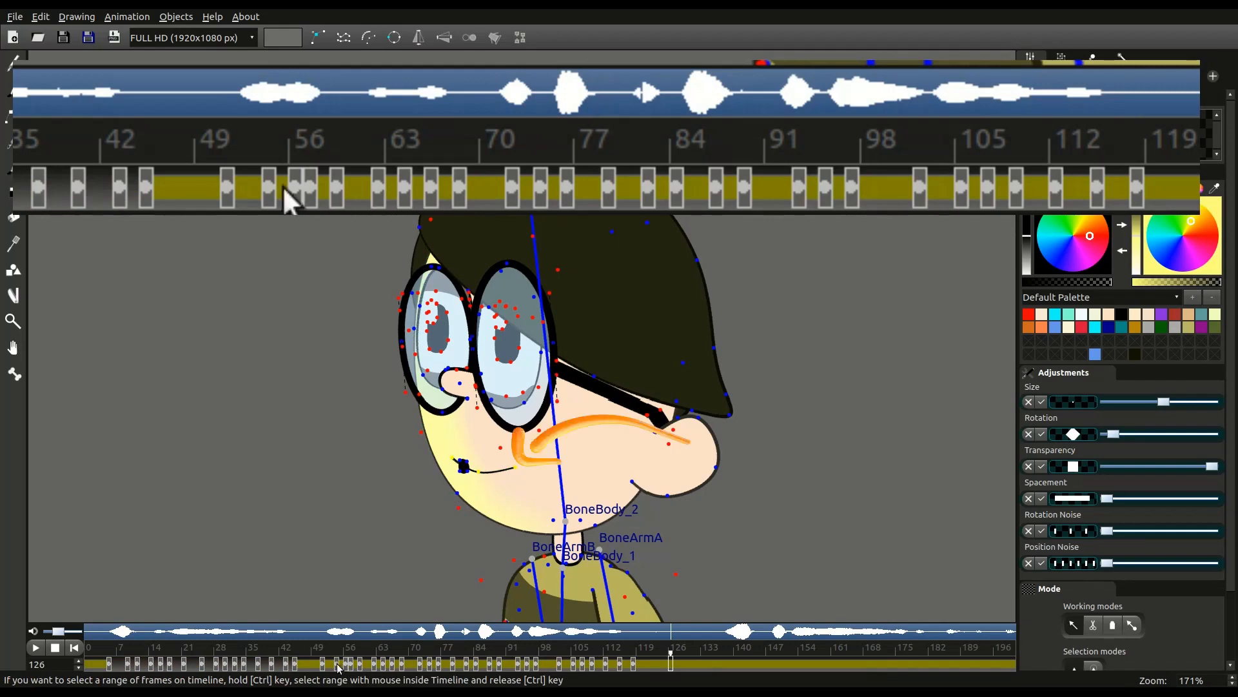
{"action": "left_click_drag", "start_coordinate": [322, 666], "coordinate": [636, 670]}
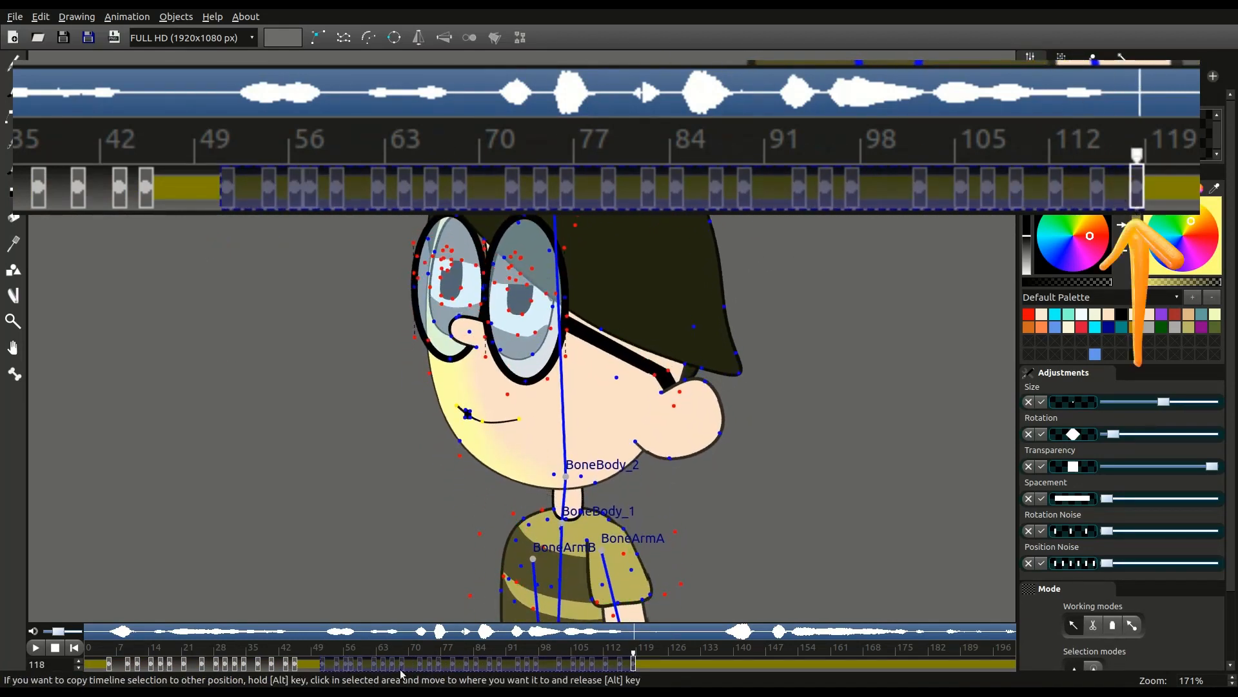
{"action": "key", "text": "ctrl+F7"}
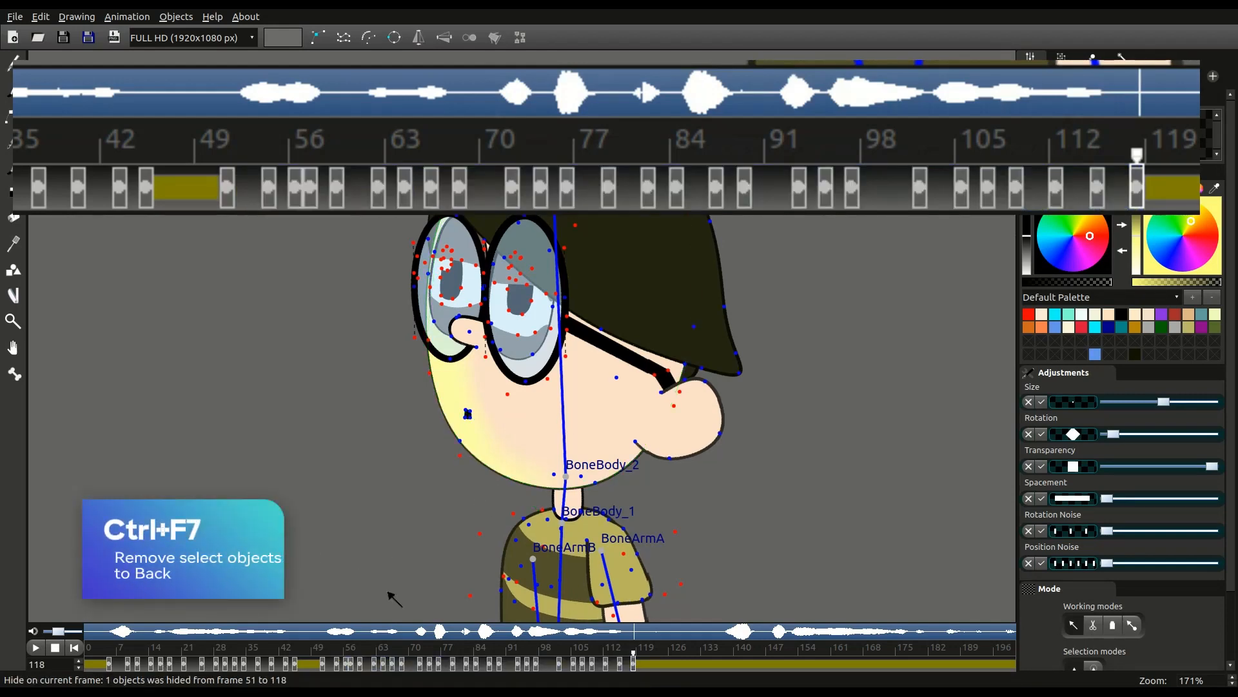
Select the talking mouth and hide it during the silent pause after frame 45 up to frame 50
{"action": "left_click_drag", "start_coordinate": [356, 665], "coordinate": [303, 665]}
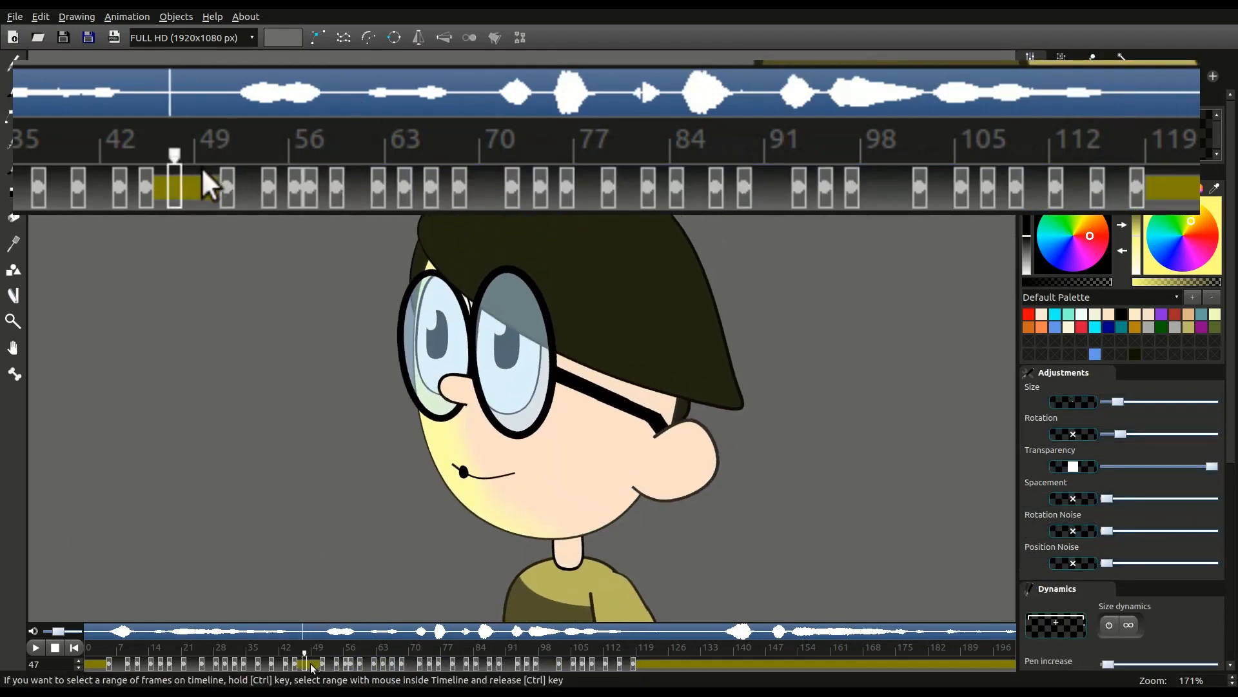
{"action": "key", "text": "t"}
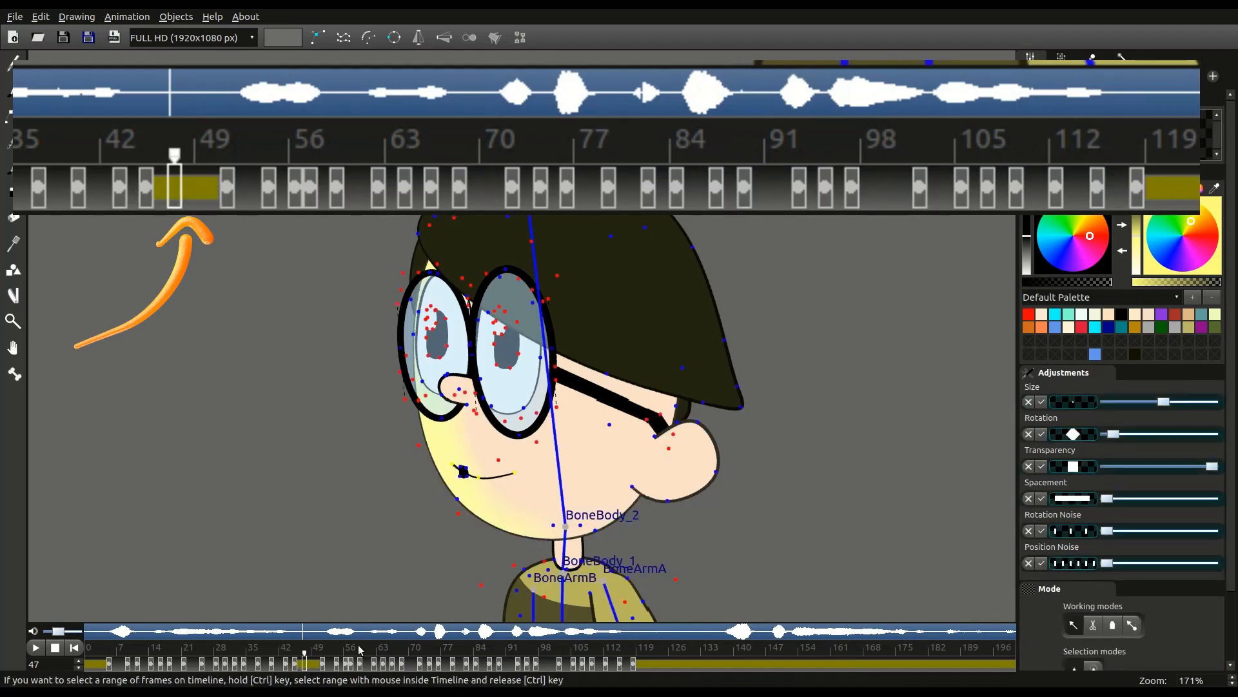
{"action": "left_click", "coordinate": [462, 481]}
{"action": "left_click", "coordinate": [462, 481]}
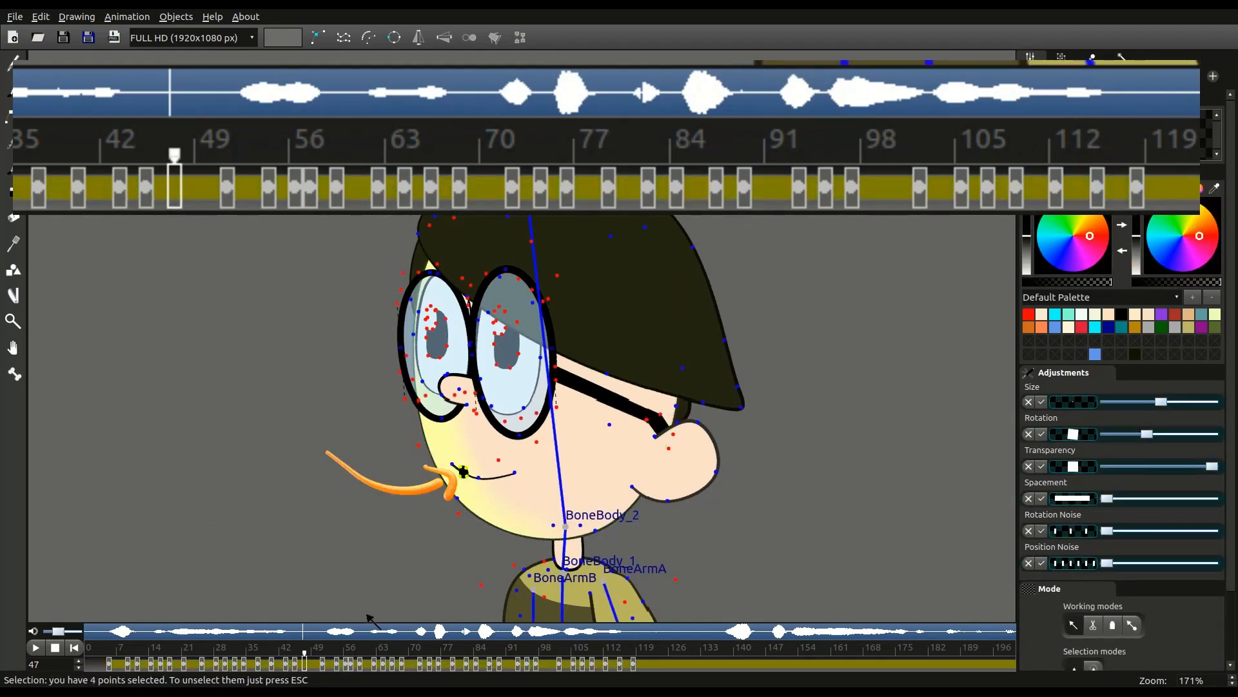
{"action": "left_click", "coordinate": [296, 669]}
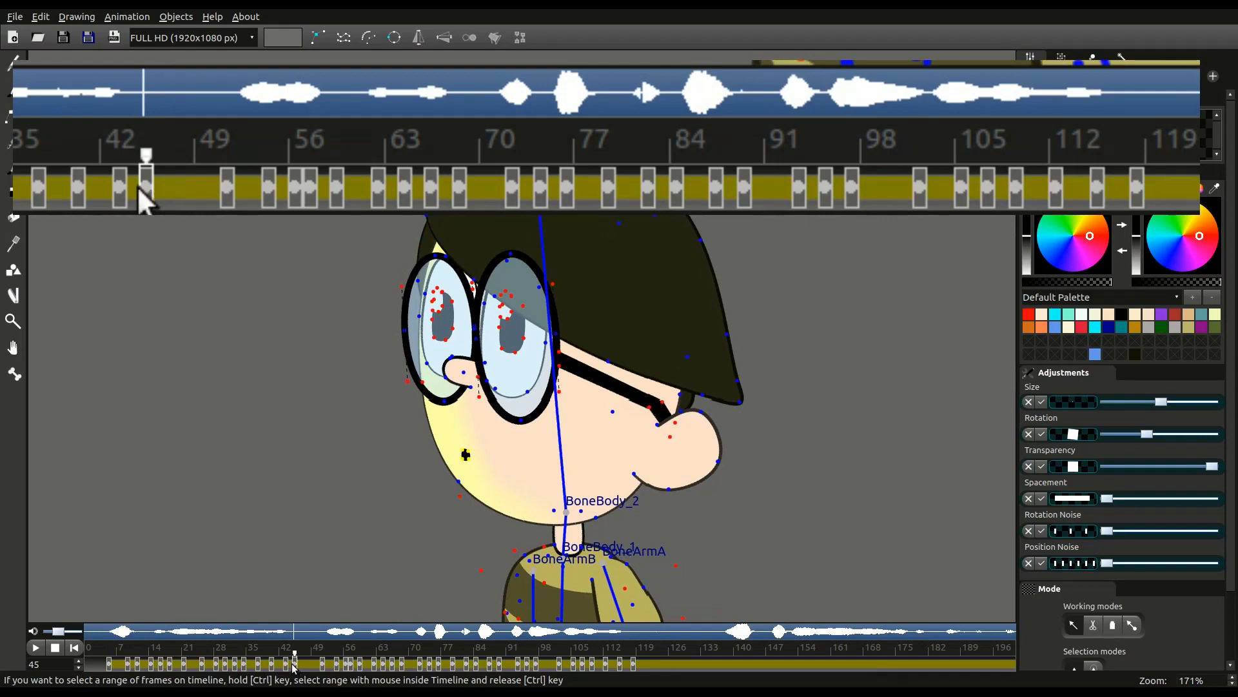
{"action": "left_click_drag", "start_coordinate": [294, 668], "coordinate": [321, 667]}
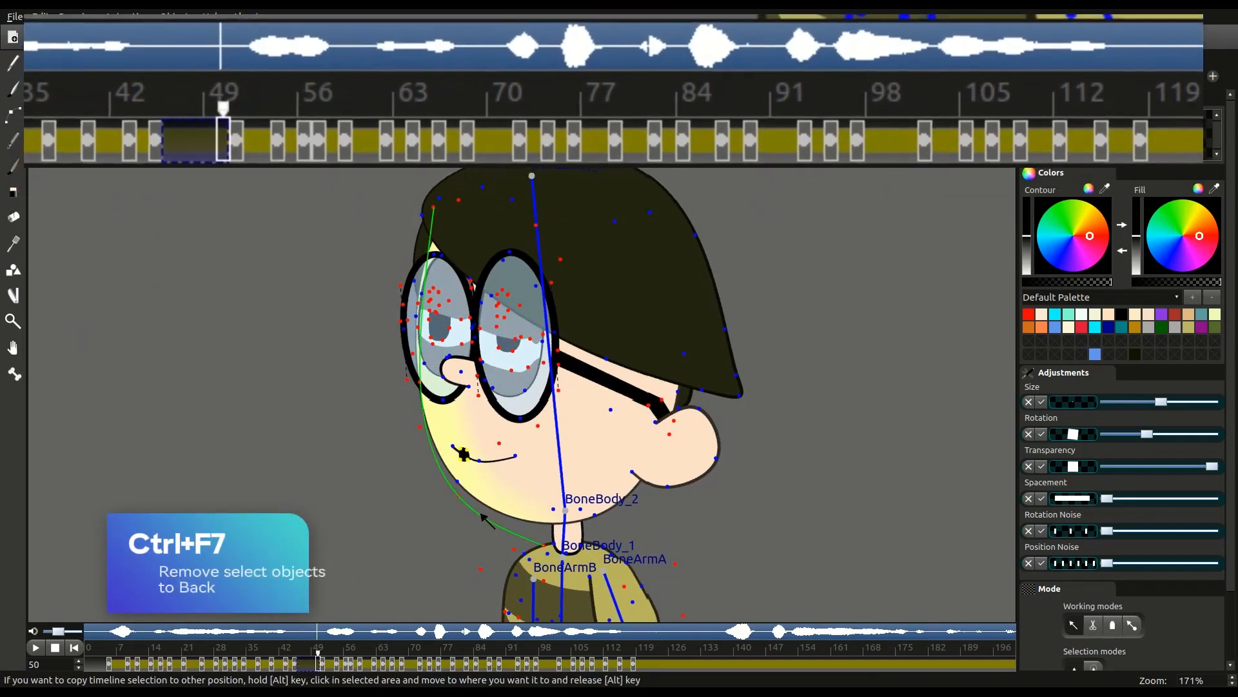
{"action": "key", "text": "ctrl+F7"}
{"action": "key", "text": "Tab"}
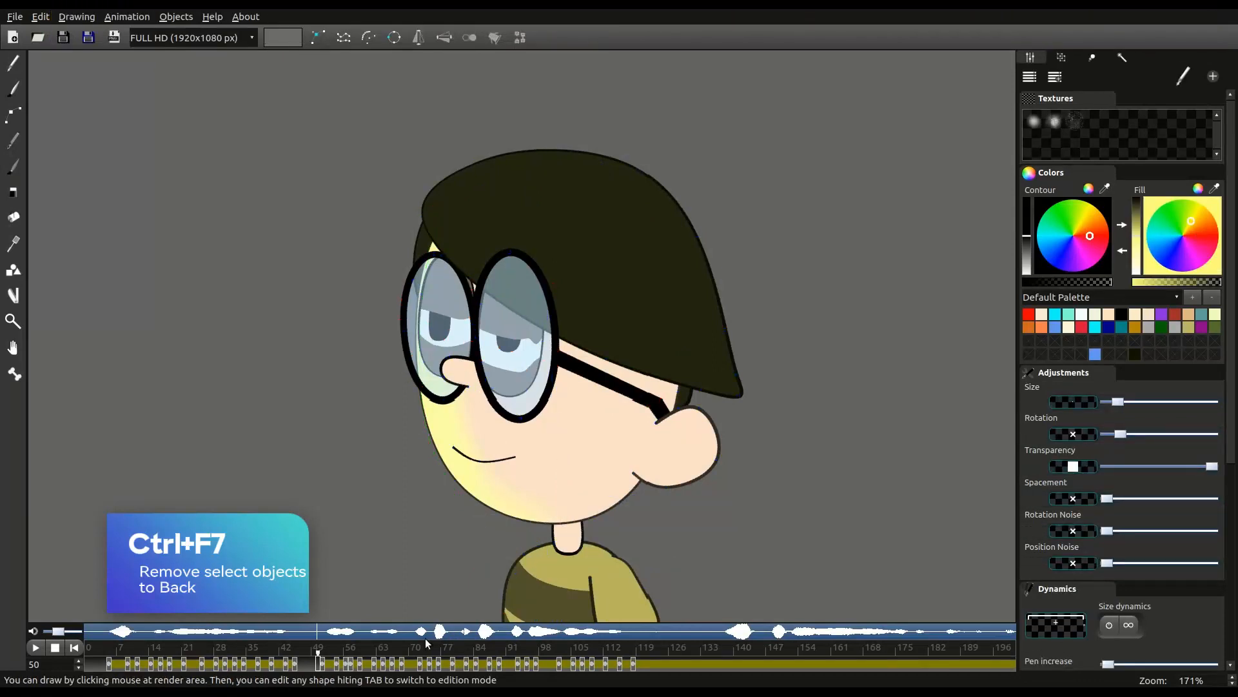
Play the animation from frame 0 to review the lip-sync and the swap between smile and mouth
{"action": "left_click_drag", "start_coordinate": [193, 654], "coordinate": [88, 652]}
{"action": "key", "text": "Tab"}
{"action": "key", "text": "Tab"}
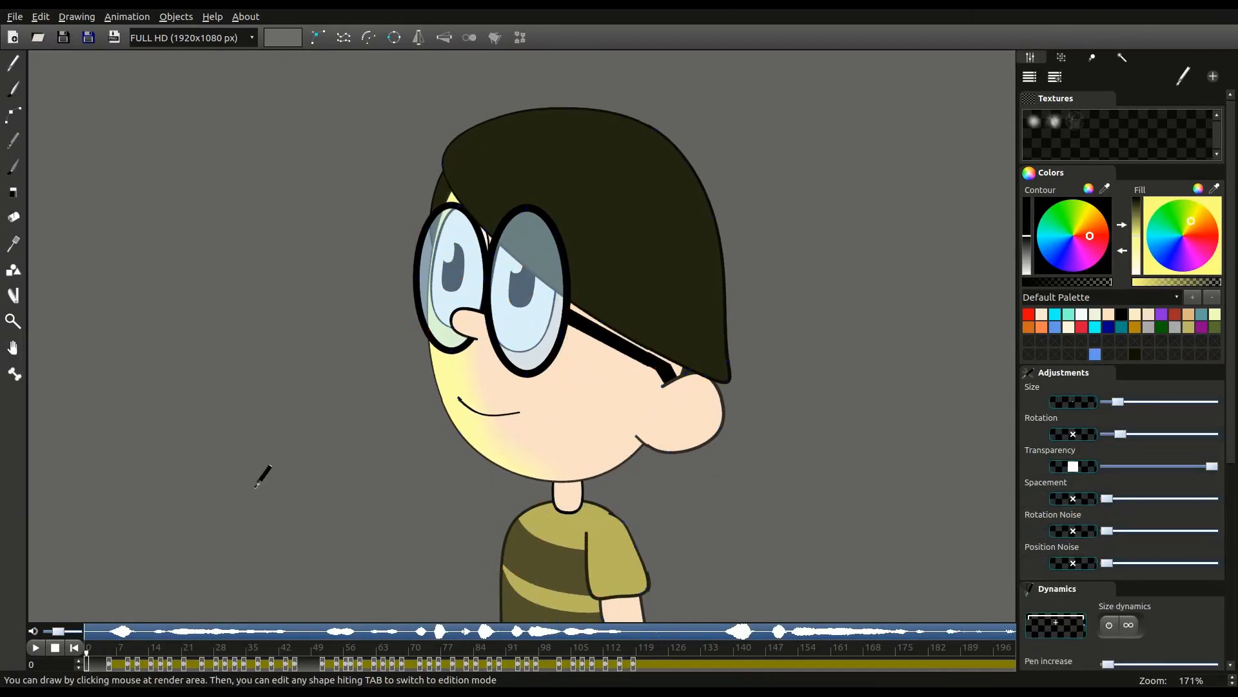
{"action": "key", "text": "space"}
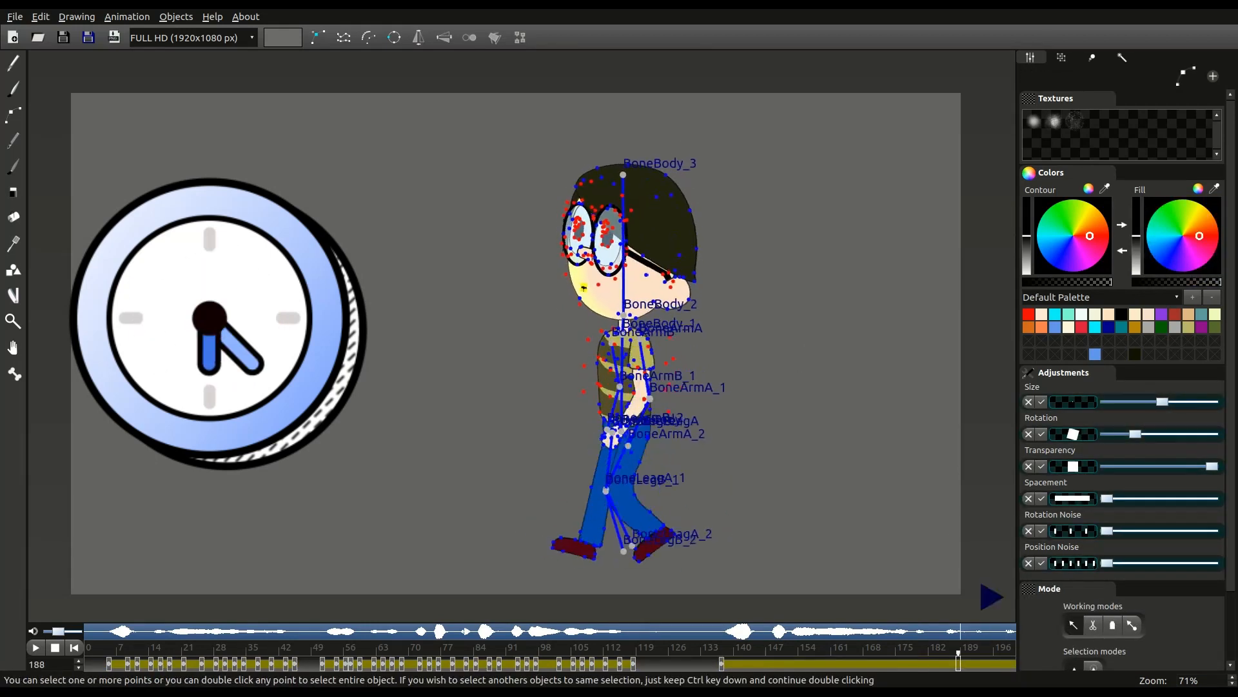
Keyframe the mouth's size along the waveform of the second speech segment from frame 141 to frame 154
{"action": "left_click", "coordinate": [619, 173]}
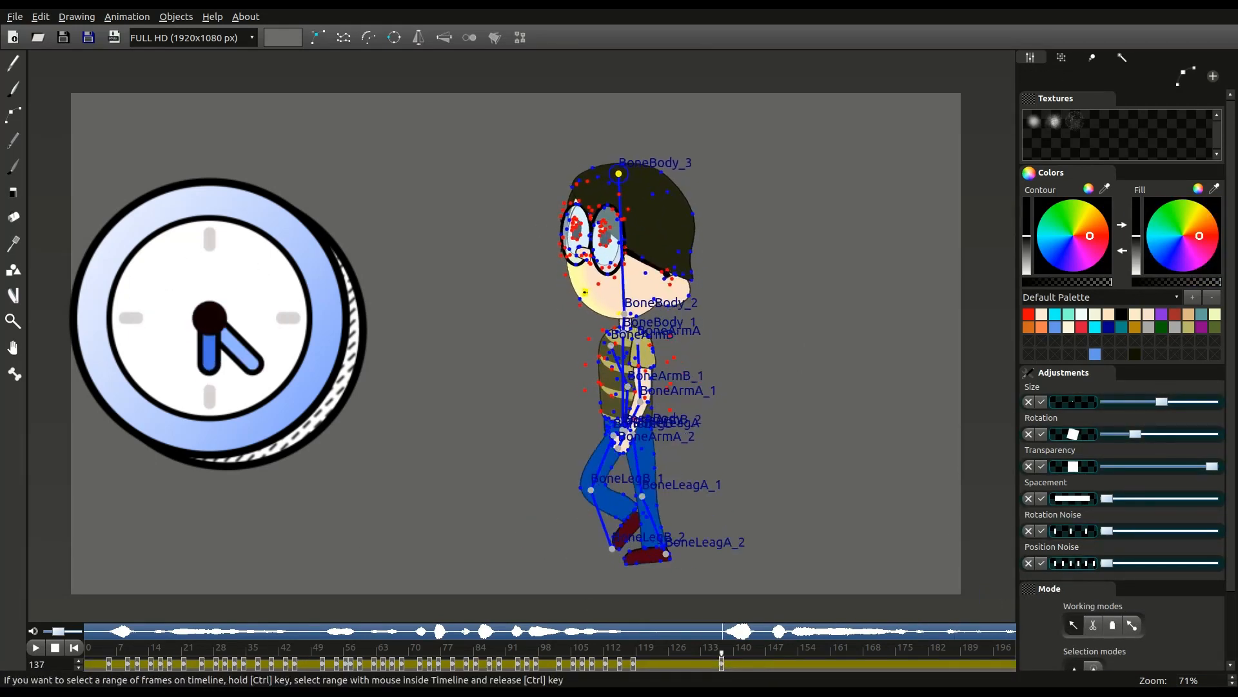
{"action": "left_click", "coordinate": [740, 663]}
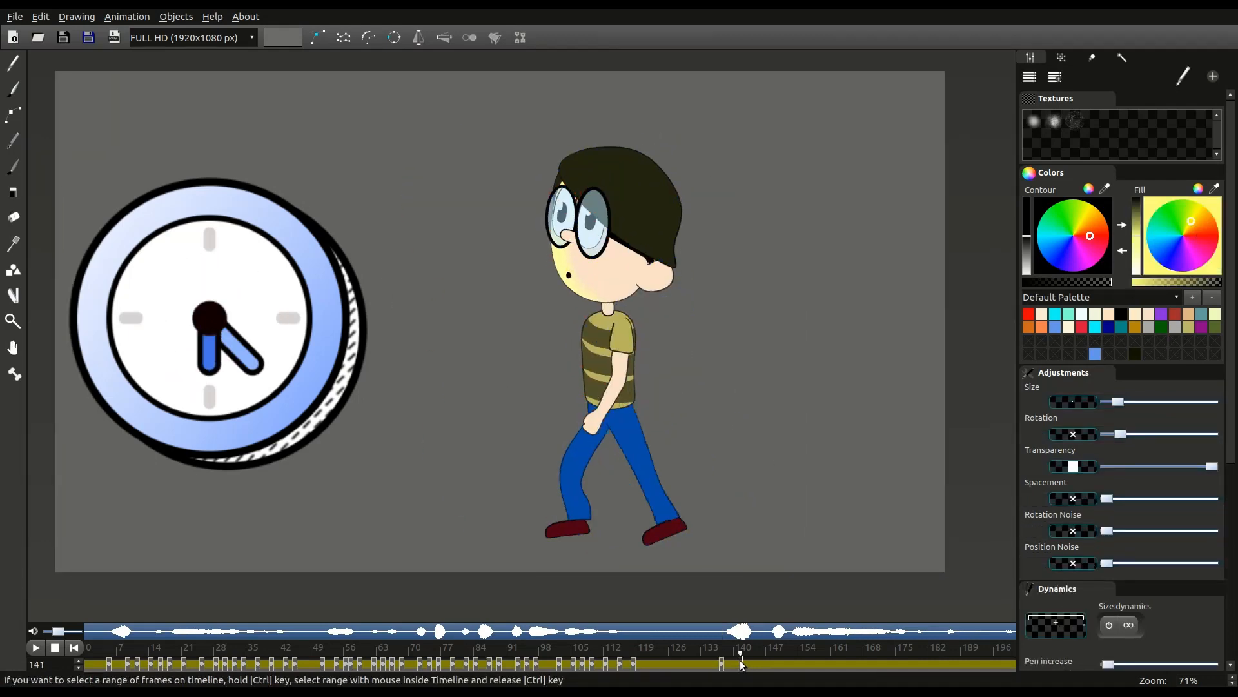
{"action": "scroll", "coordinate": [645, 201], "scroll_direction": "up", "scroll_amount": 10}
{"action": "left_click", "coordinate": [754, 663]}
{"action": "left_click", "coordinate": [768, 663]}
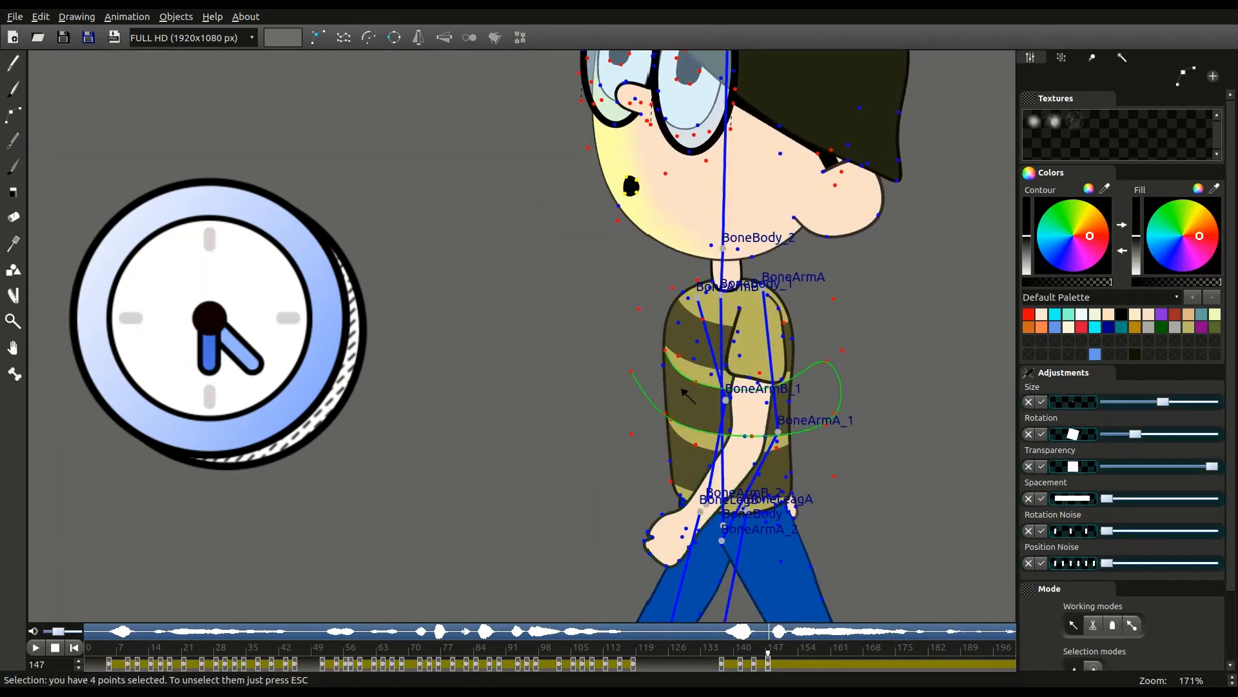
{"action": "left_click", "coordinate": [783, 663]}
{"action": "left_click", "coordinate": [792, 663]}
{"action": "left_click", "coordinate": [801, 663]}
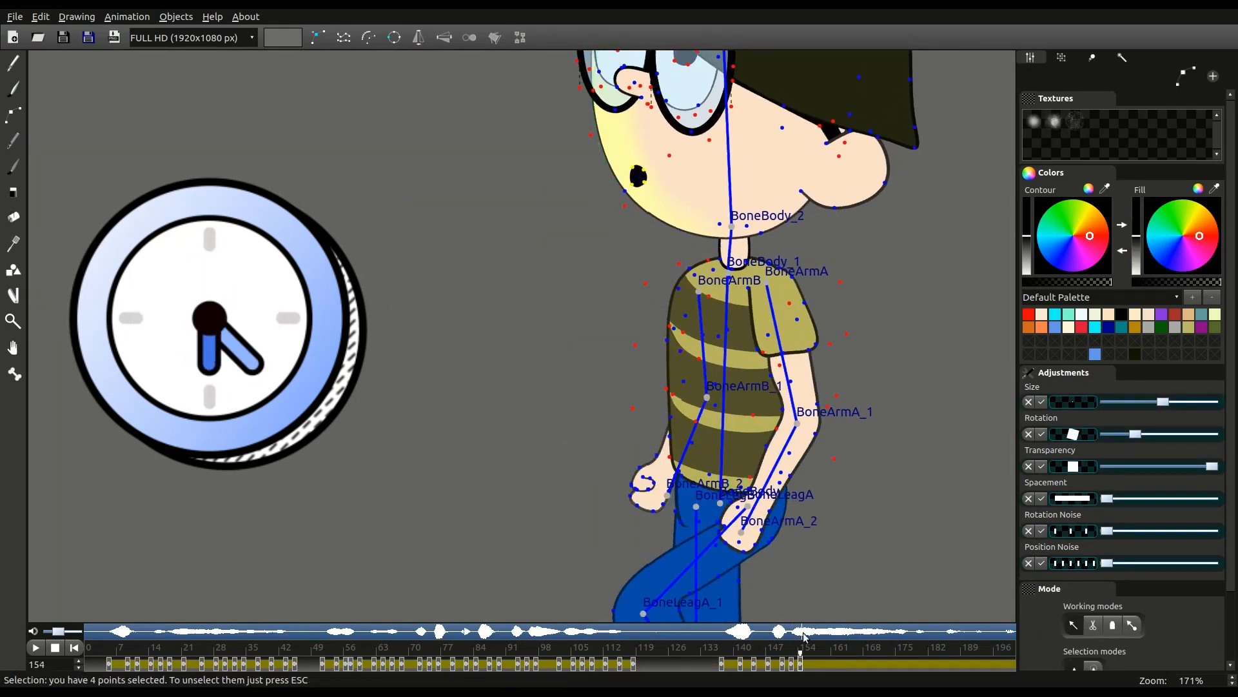
Continue the mouth-size keyframes along the waveform from after frame 154 up to frame 176
{"action": "left_click", "coordinate": [815, 663]}
{"action": "left_click", "coordinate": [847, 663]}
{"action": "left_click", "coordinate": [870, 663]}
{"action": "left_click", "coordinate": [888, 663]}
{"action": "left_click", "coordinate": [902, 664]}
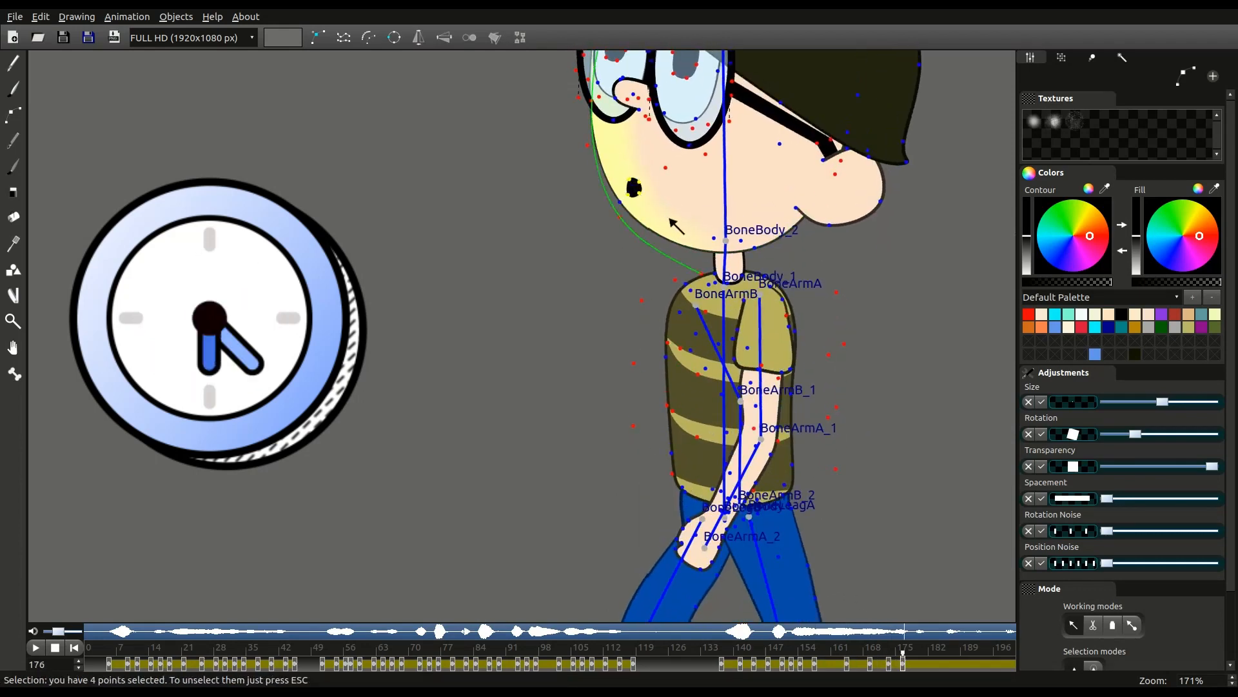
Add the remaining mouth-size keyframes along the waveform from after frame 176 to the end at frame 200
{"action": "left_click", "coordinate": [912, 663]}
{"action": "left_click", "coordinate": [921, 664]}
{"action": "left_click", "coordinate": [931, 664]}
{"action": "left_click", "coordinate": [944, 663]}
{"action": "left_click", "coordinate": [954, 663]}
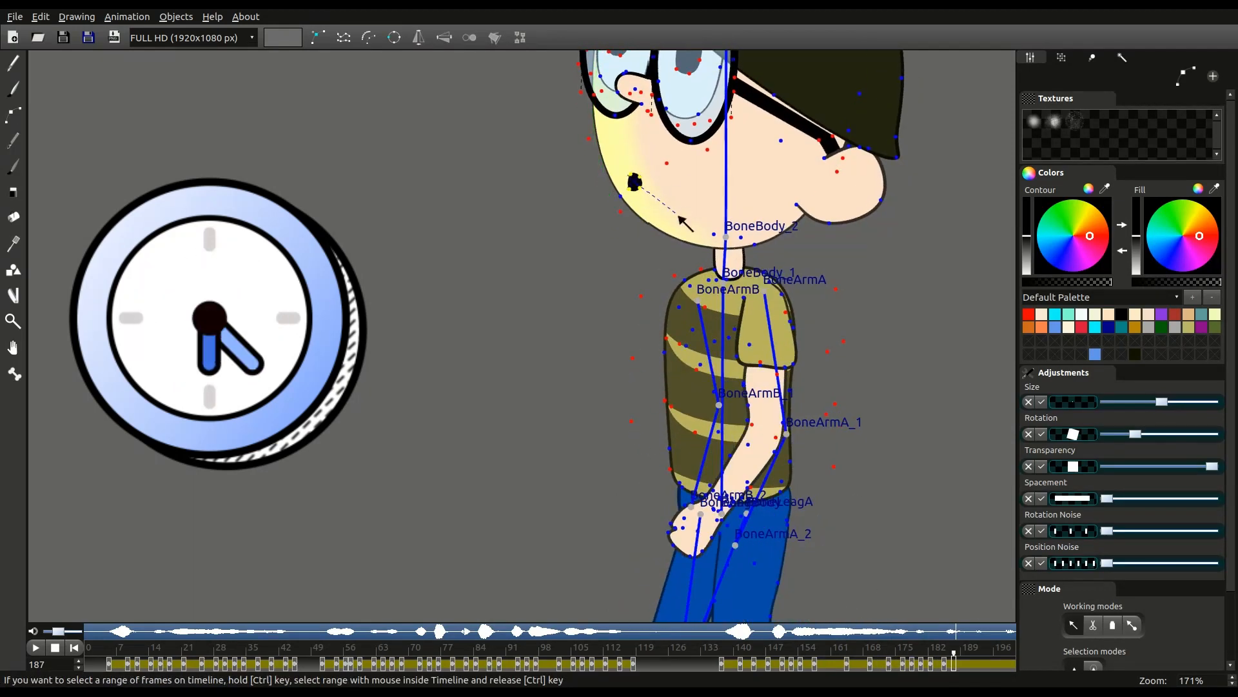
{"action": "left_click", "coordinate": [963, 663]}
{"action": "left_click", "coordinate": [977, 663]}
{"action": "left_click", "coordinate": [1005, 663]}
{"action": "left_click", "coordinate": [1013, 664]}
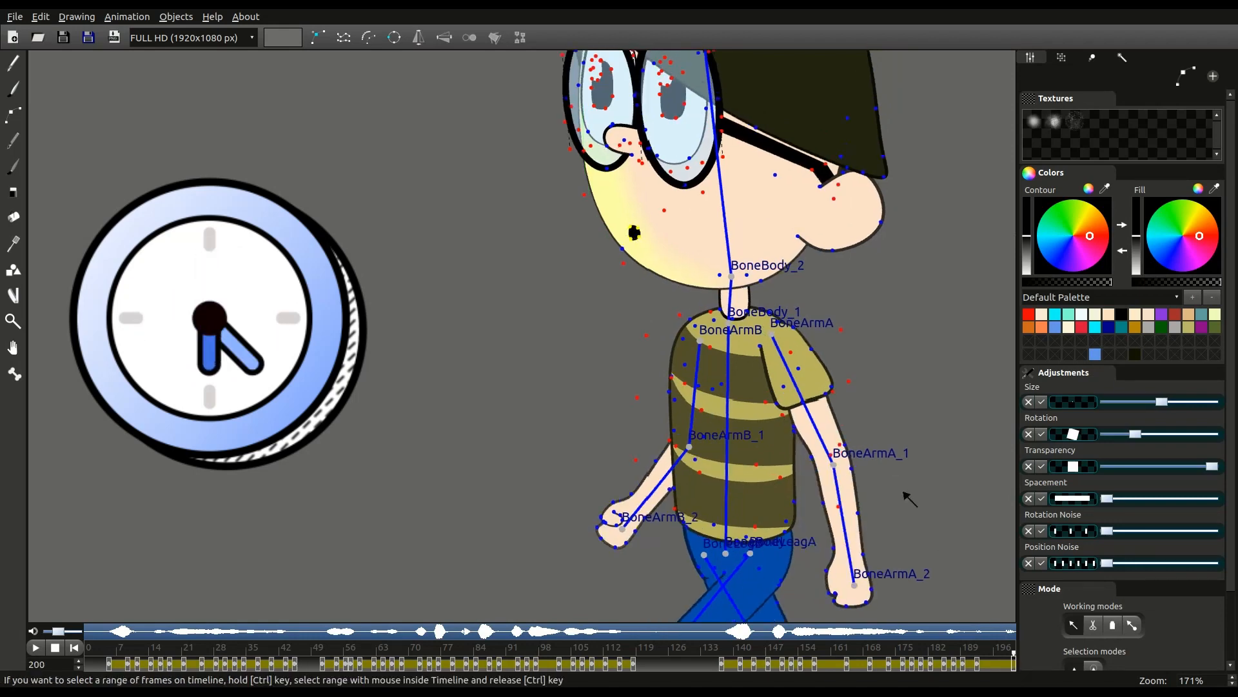
Review the lip-sync of the second speech segment, and play the whole animation from frame 0 with the full character in view
{"action": "left_click", "coordinate": [724, 661]}
{"action": "left_click", "coordinate": [13, 64]}
{"action": "key", "text": "space"}
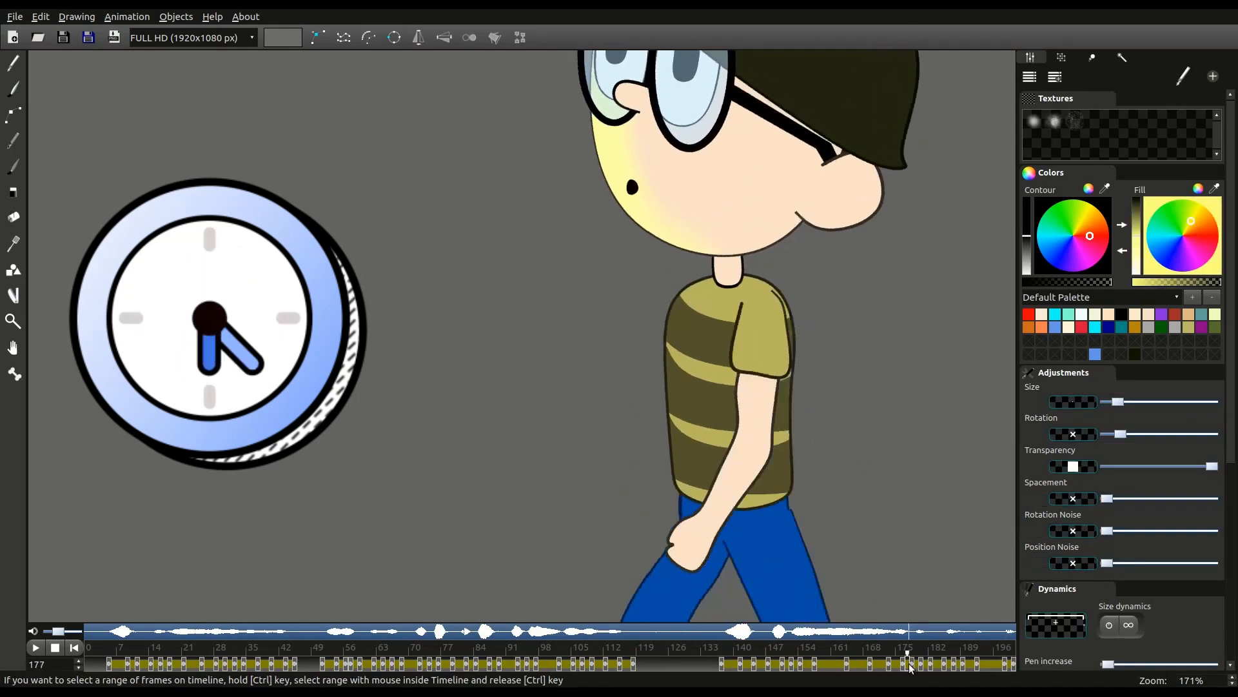
{"action": "key", "text": "space"}
{"action": "left_click_drag", "start_coordinate": [690, 662], "coordinate": [758, 662]}
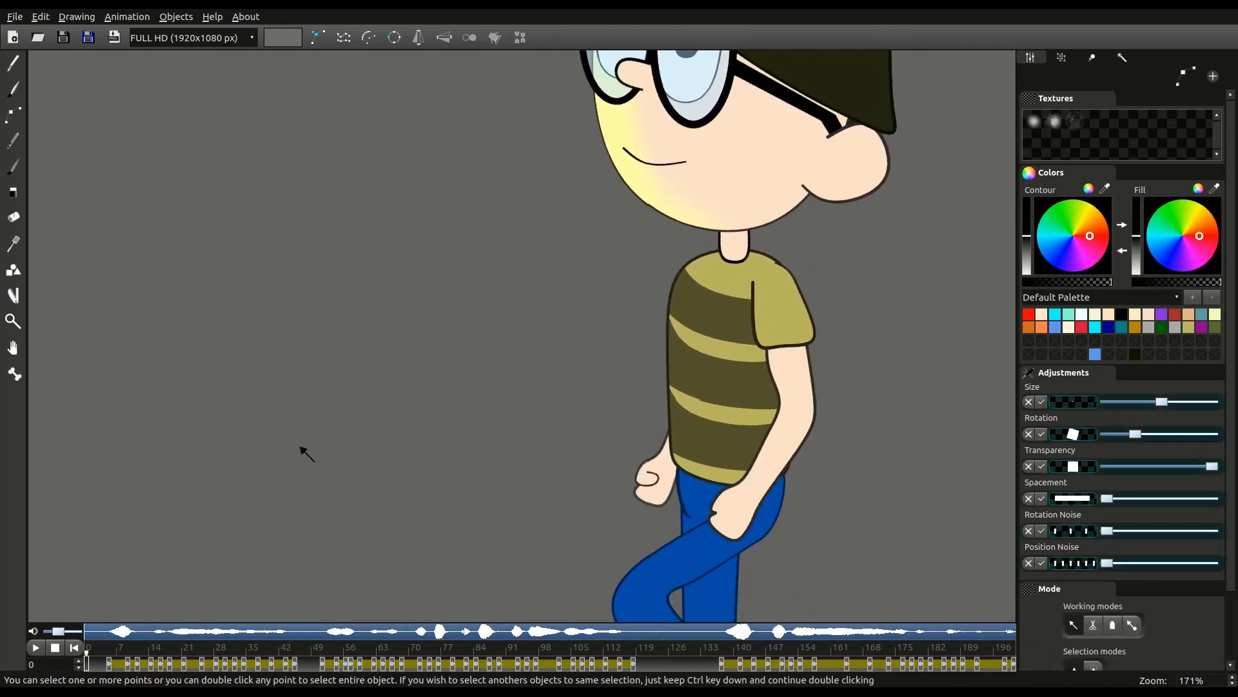
{"action": "scroll", "coordinate": [599, 349], "scroll_direction": "down", "scroll_amount": 2}
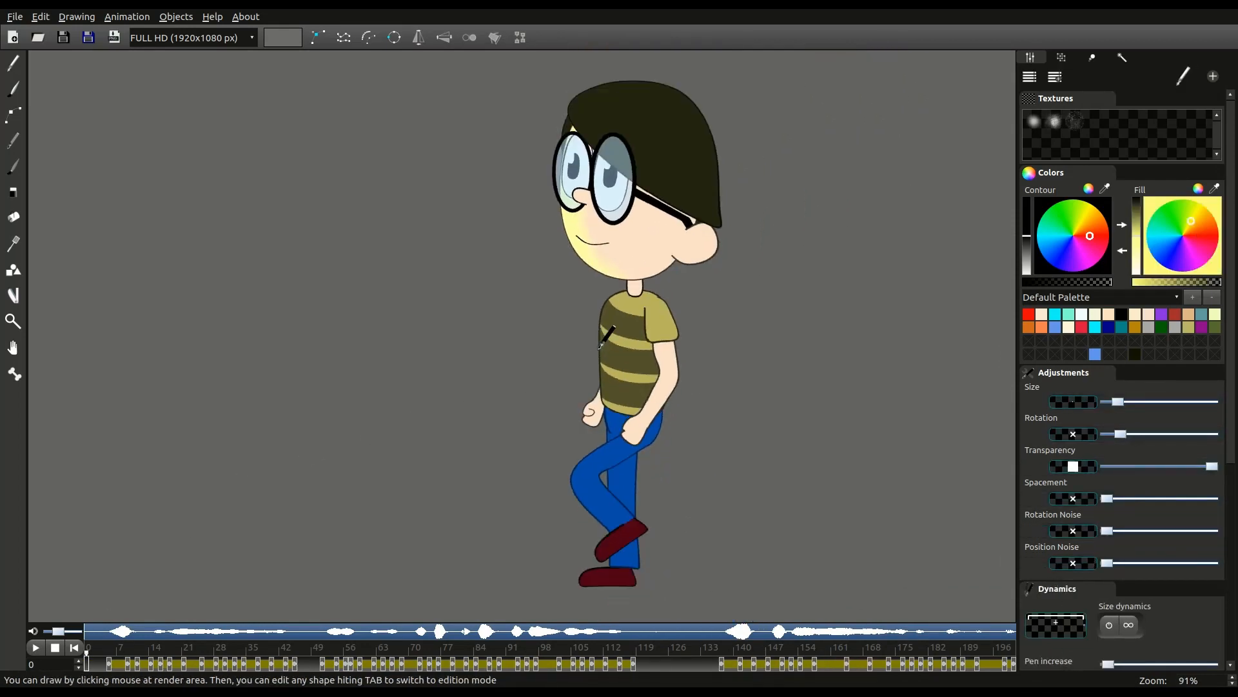
{"action": "key", "text": "space"}
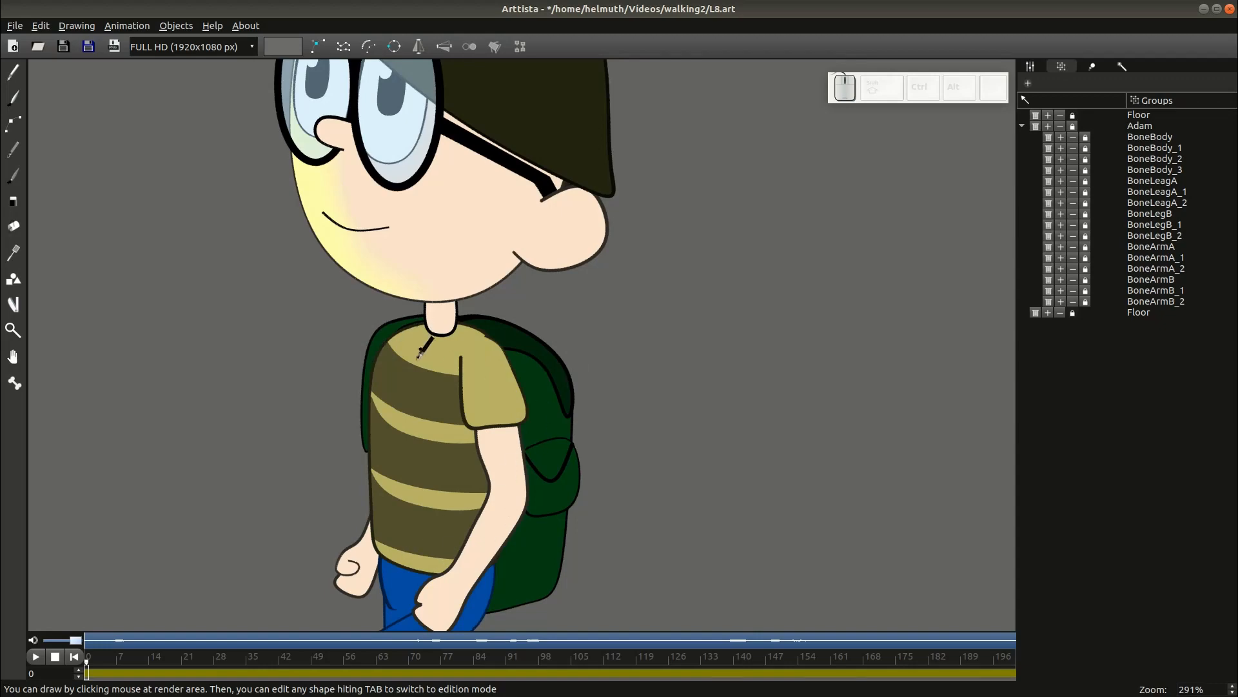
Select the shapes of the backpack's far strap beside the shirt and change their stacking order
{"action": "scroll", "coordinate": [419, 357], "scroll_direction": "down", "scroll_amount": 7}
{"action": "scroll", "coordinate": [423, 357], "scroll_direction": "up", "scroll_amount": 3}
{"action": "key", "text": "Tab"}
{"action": "scroll", "coordinate": [419, 342], "scroll_direction": "up", "scroll_amount": 5}
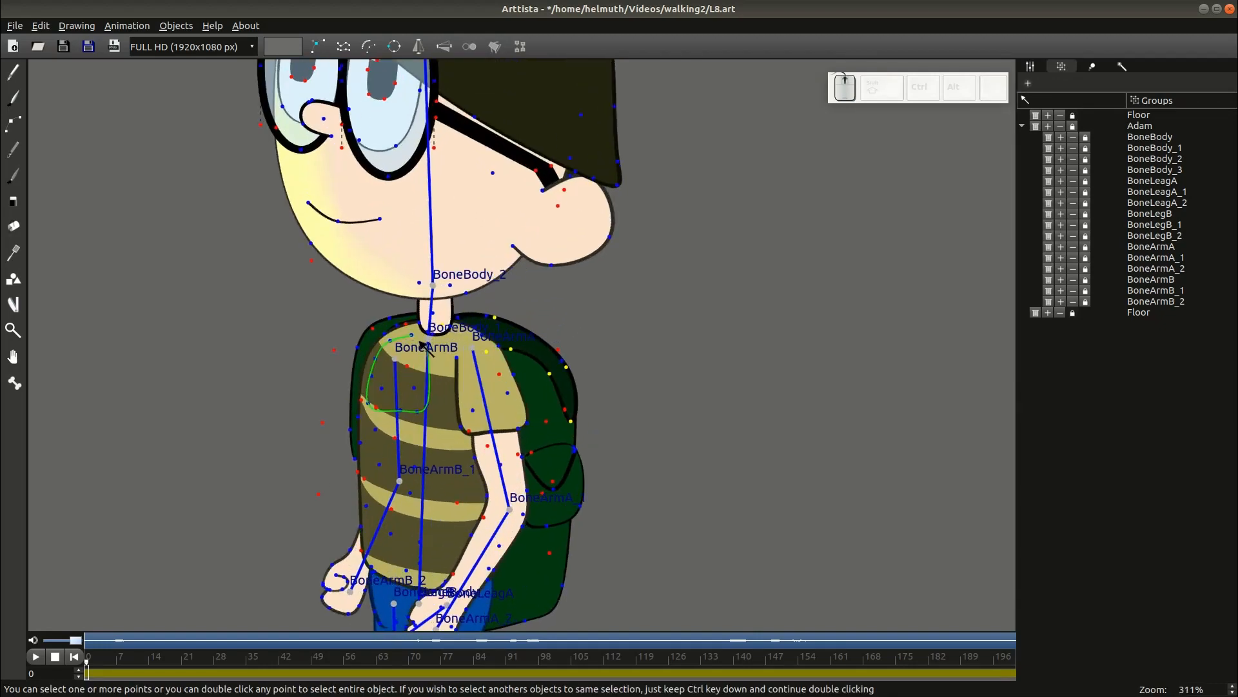
{"action": "double_click", "coordinate": [406, 352]}
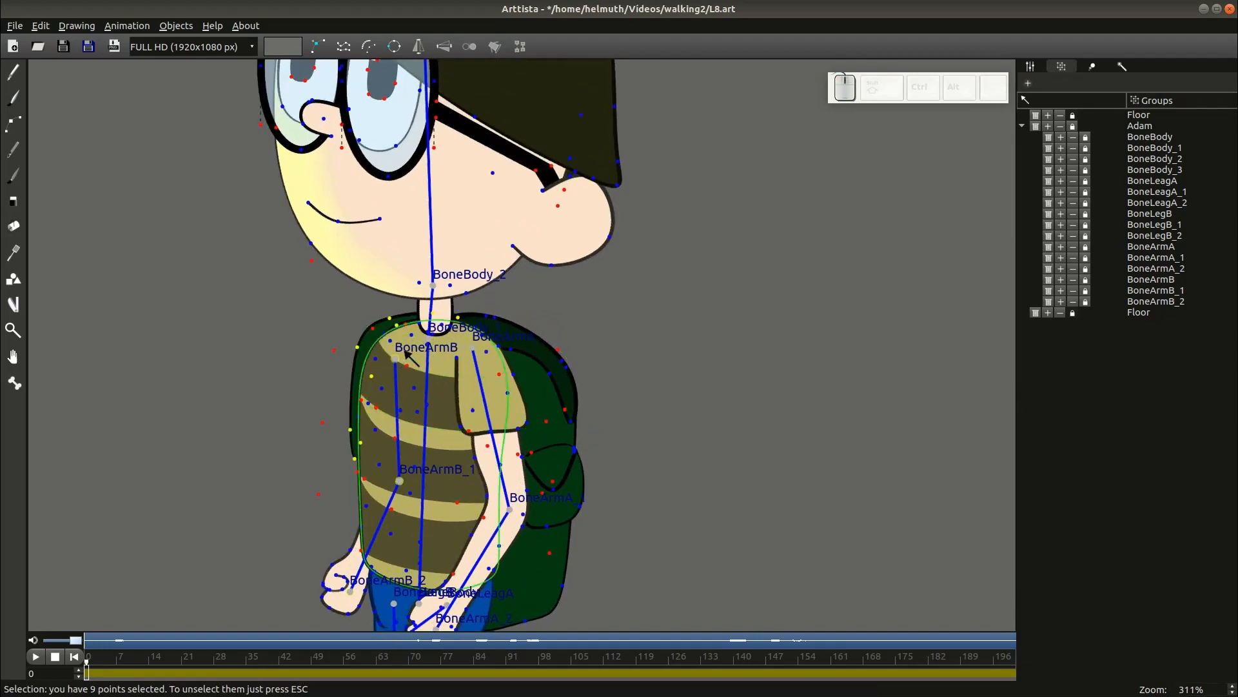
{"action": "left_click", "coordinate": [383, 337], "text": "ctrl"}
{"action": "key", "text": "shift+Page_Up"}
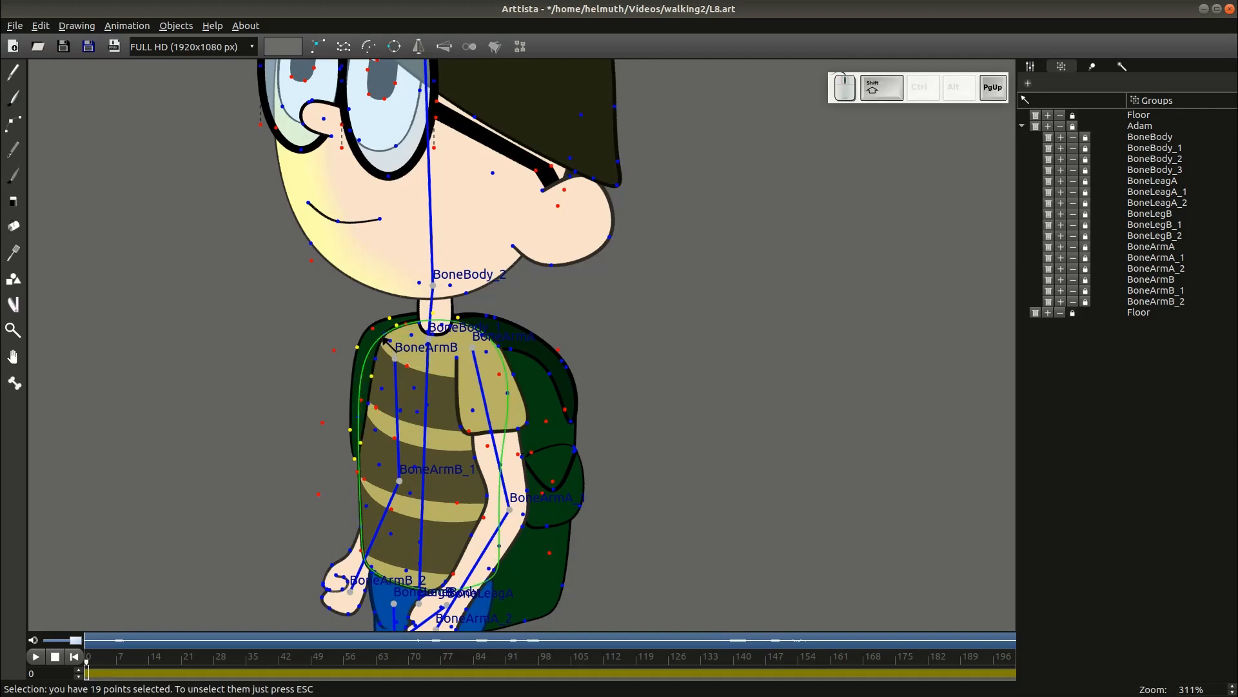
Draw a curved, yellow-filled near strap from the shoulder down across the shirt to the backpack's lower side
{"action": "key", "text": "Tab"}
{"action": "scroll", "coordinate": [410, 366], "scroll_direction": "down", "scroll_amount": 2}
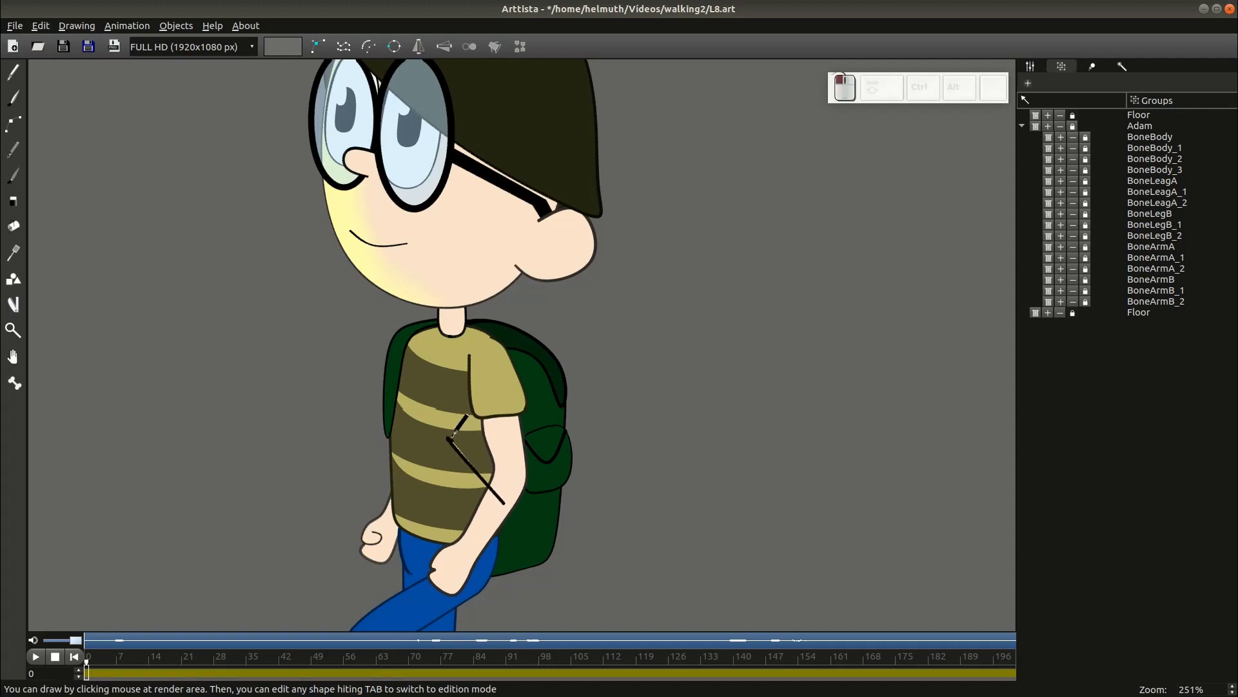
{"action": "mouse_move", "coordinate": [447, 383]}
{"action": "left_mouse_down"}
{"action": "mouse_move", "coordinate": [465, 331]}
{"action": "mouse_move", "coordinate": [516, 334]}
{"action": "mouse_move", "coordinate": [469, 327]}
{"action": "mouse_move", "coordinate": [441, 350]}
{"action": "mouse_move", "coordinate": [432, 398]}
{"action": "mouse_move", "coordinate": [449, 463]}
{"action": "left_mouse_up"}
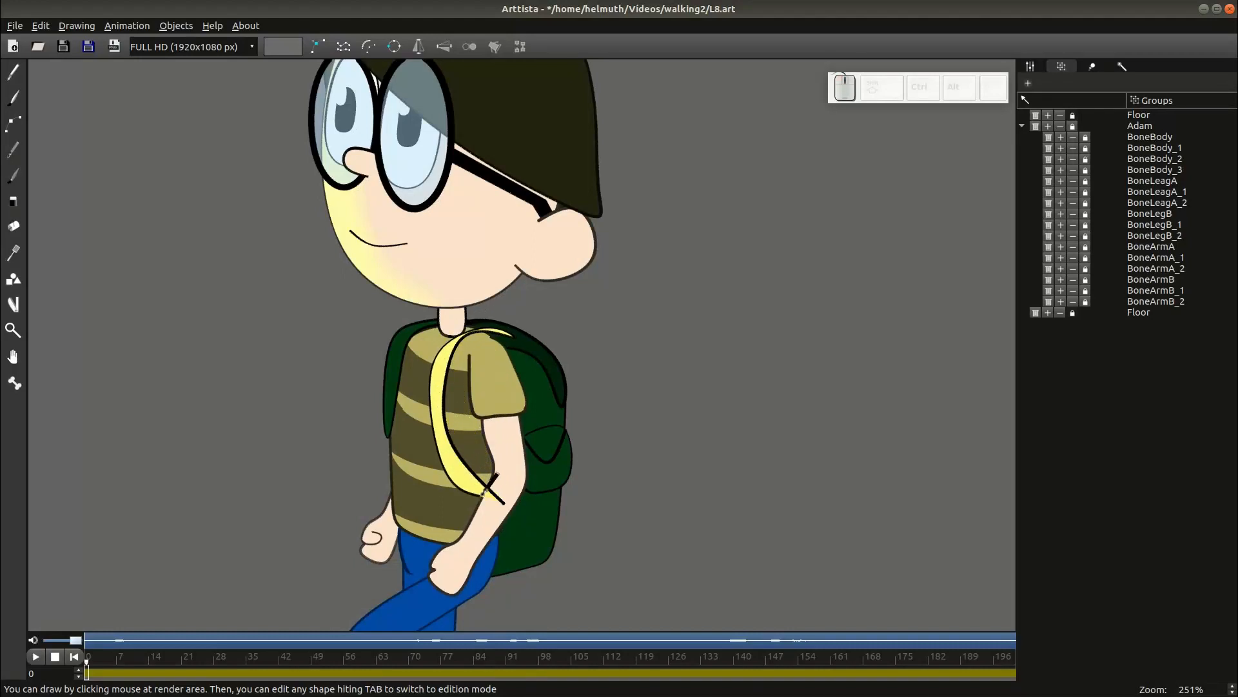
{"action": "key", "text": "Tab"}
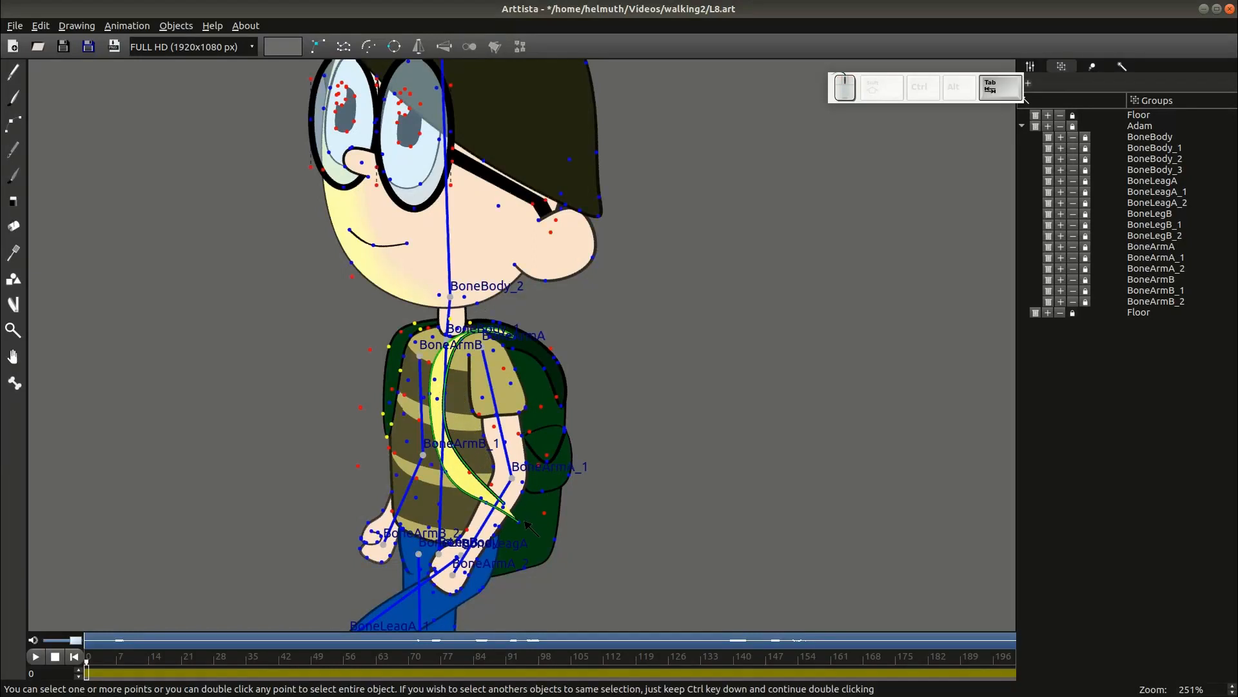
{"action": "left_click", "coordinate": [524, 522], "text": "ctrl"}
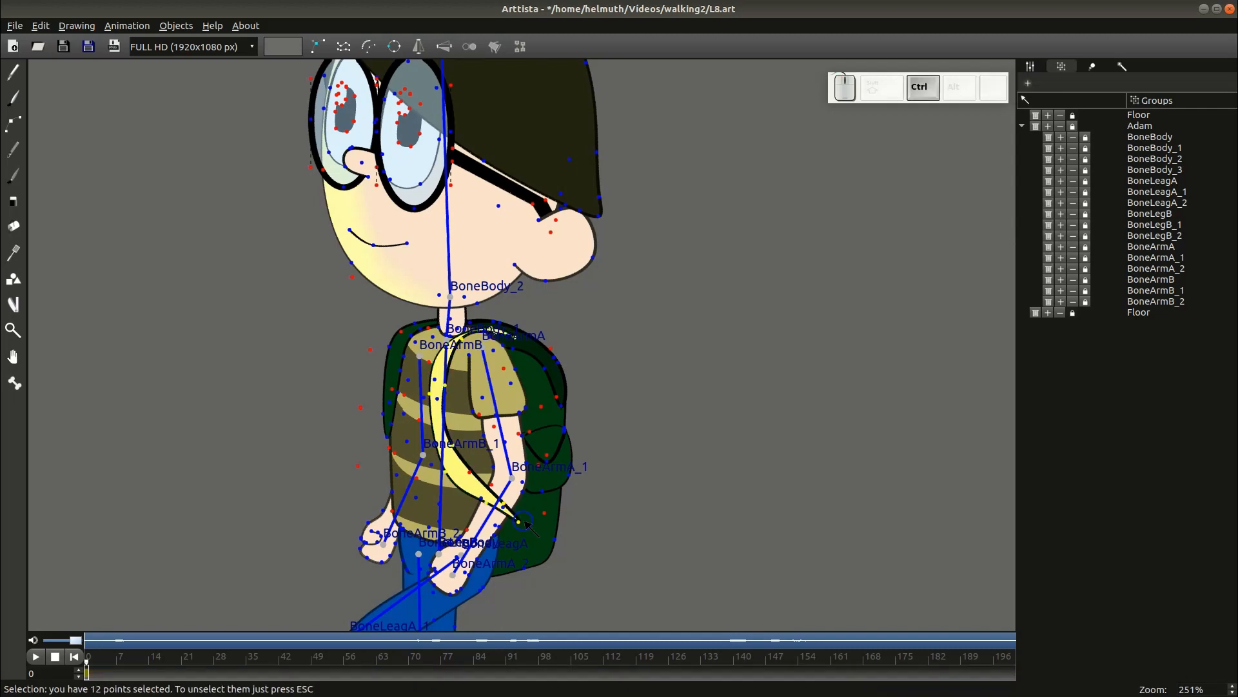
{"action": "right_click", "coordinate": [525, 522]}
{"action": "key", "text": "Escape"}
{"action": "key", "text": "Escape"}
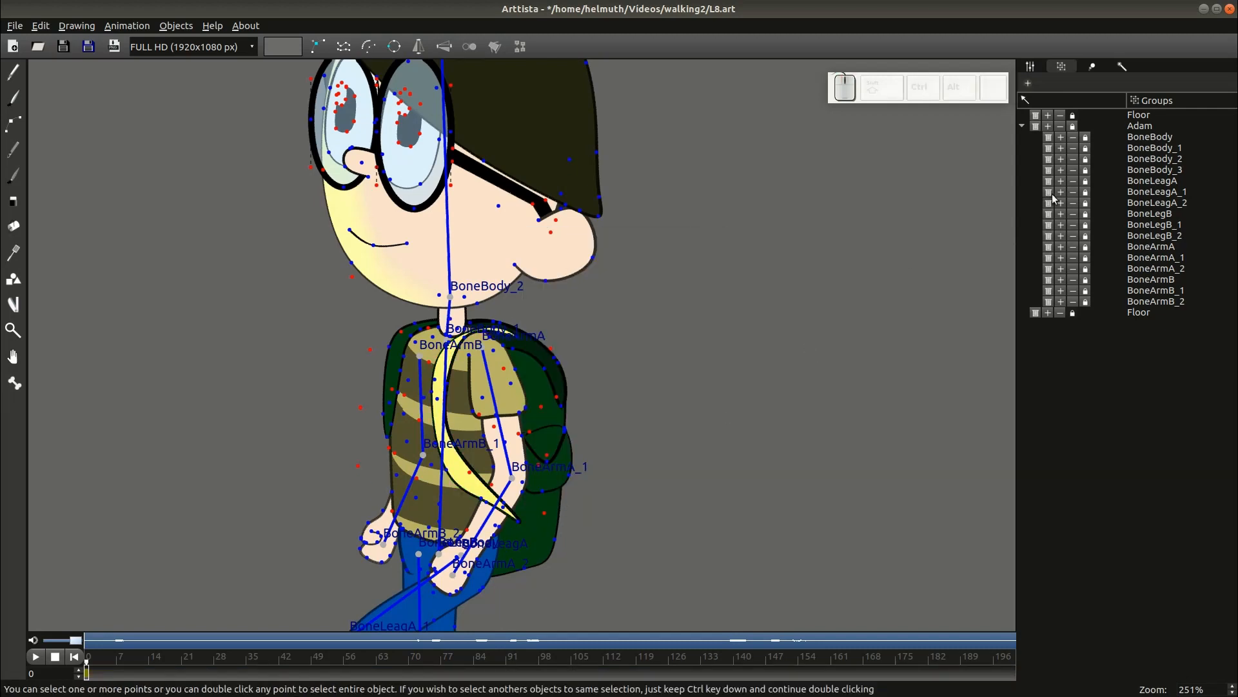
Recolor the new near strap with the dark green fill sampled from the backpack's far strap
{"action": "left_click", "coordinate": [1030, 67]}
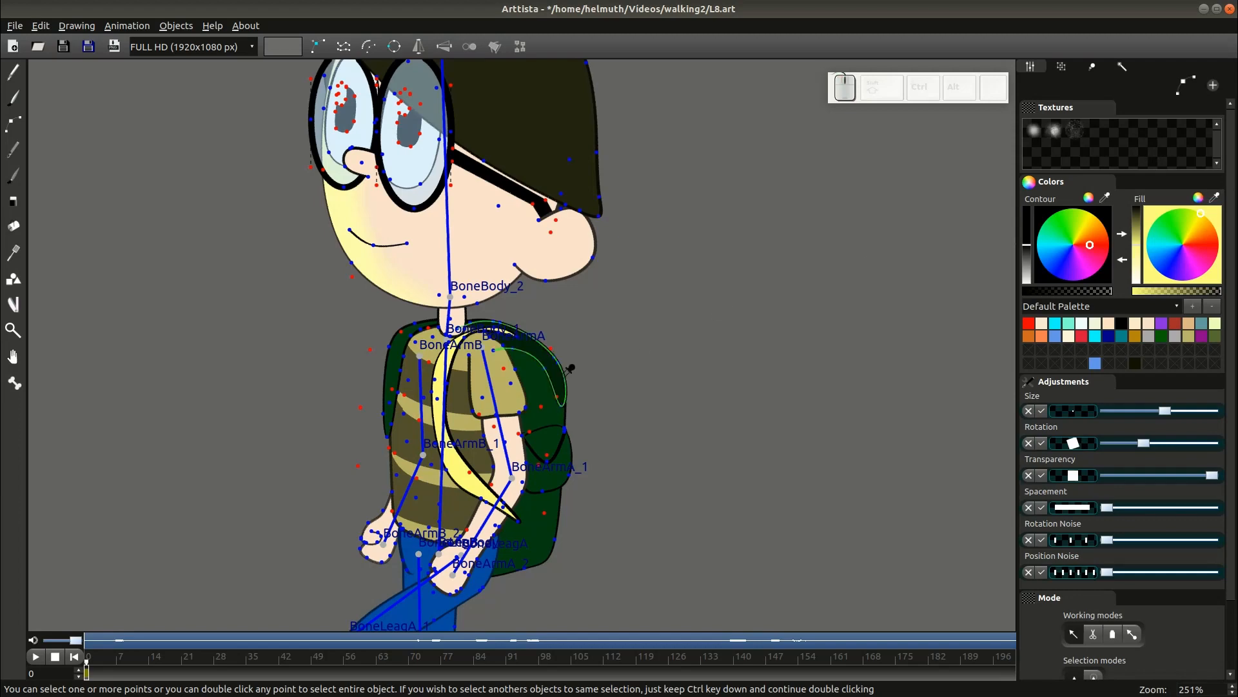
{"action": "left_click", "coordinate": [392, 365]}
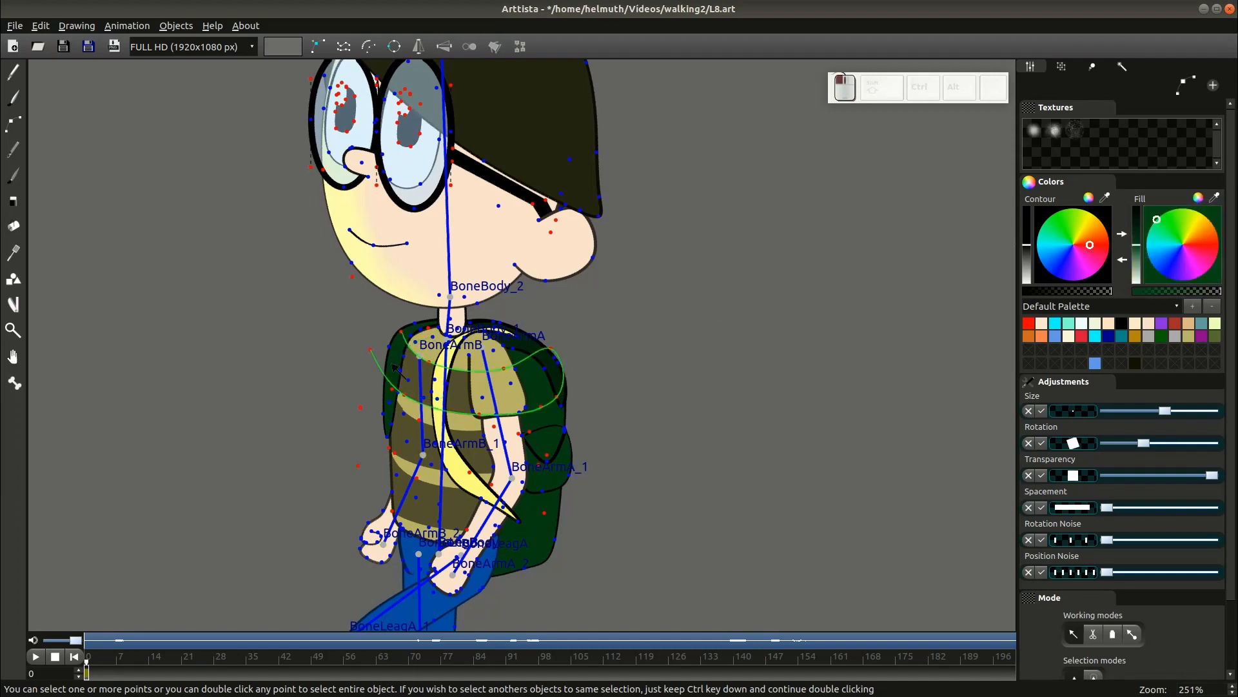
{"action": "double_click", "coordinate": [468, 459]}
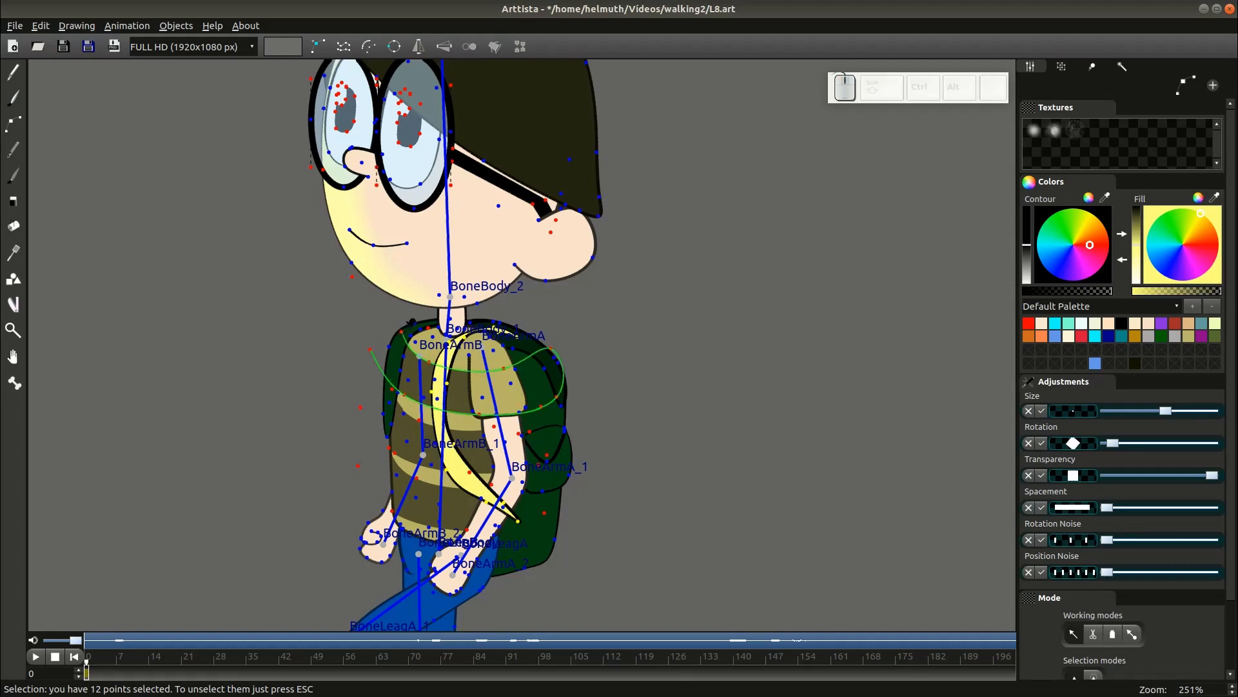
{"action": "left_click", "coordinate": [395, 359]}
{"action": "key", "text": "Tab"}
{"action": "key", "text": "Tab"}
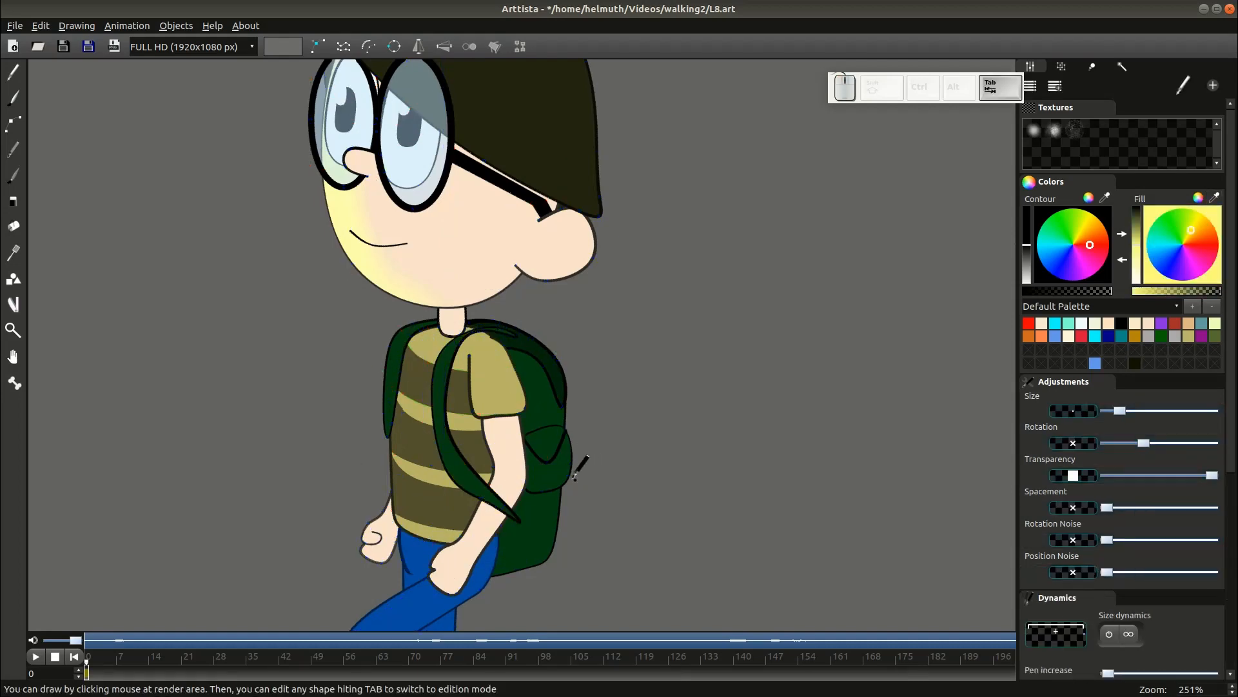
Select the whole near backpack strap and move it behind the near arm in the stacking order
{"action": "left_click", "coordinate": [655, 482]}
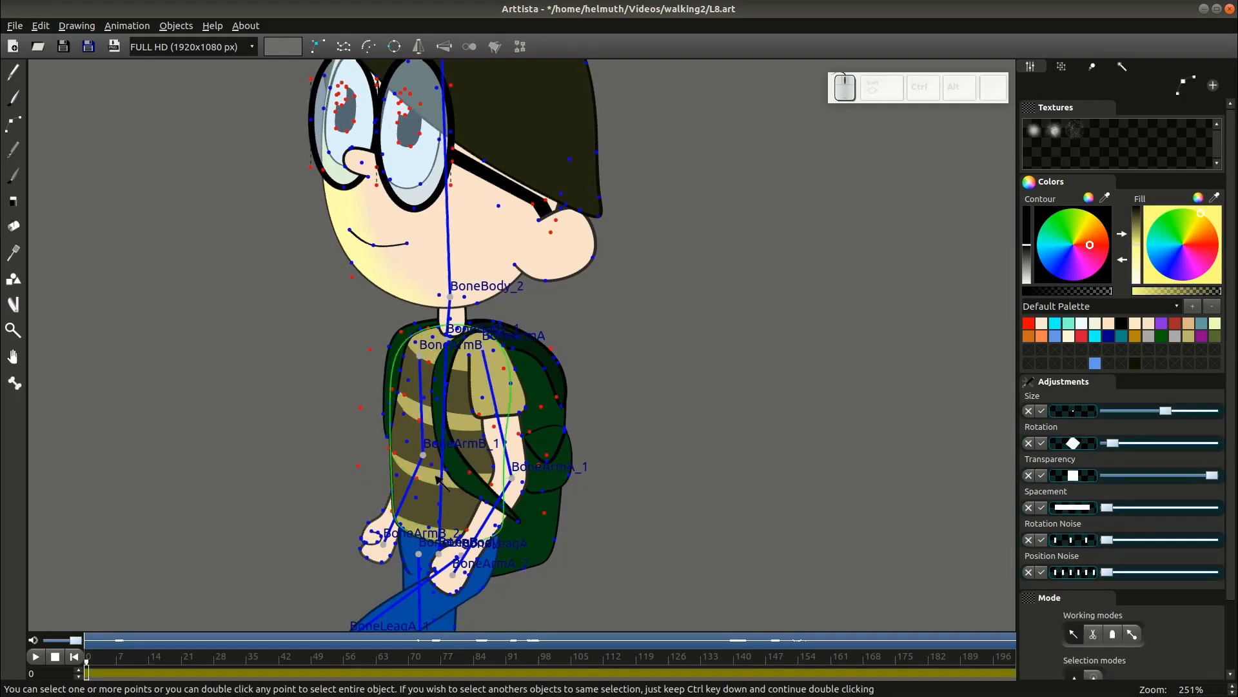
{"action": "left_click", "coordinate": [453, 469]}
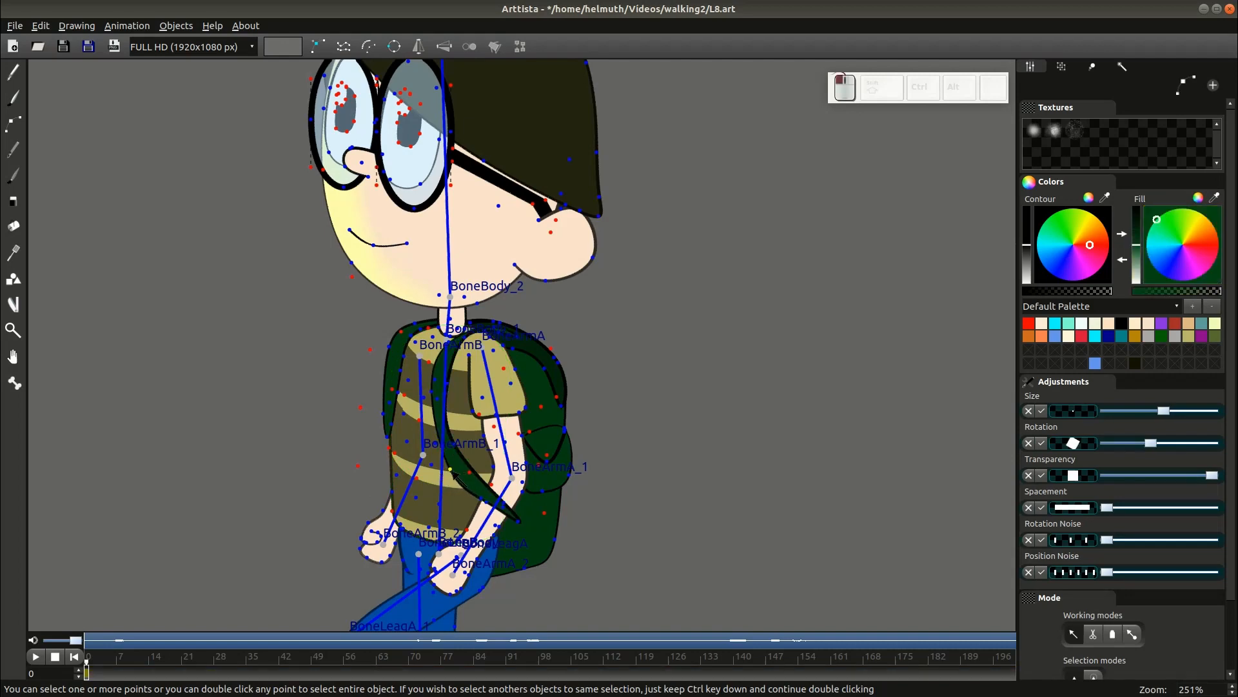
{"action": "left_click", "coordinate": [482, 501]}
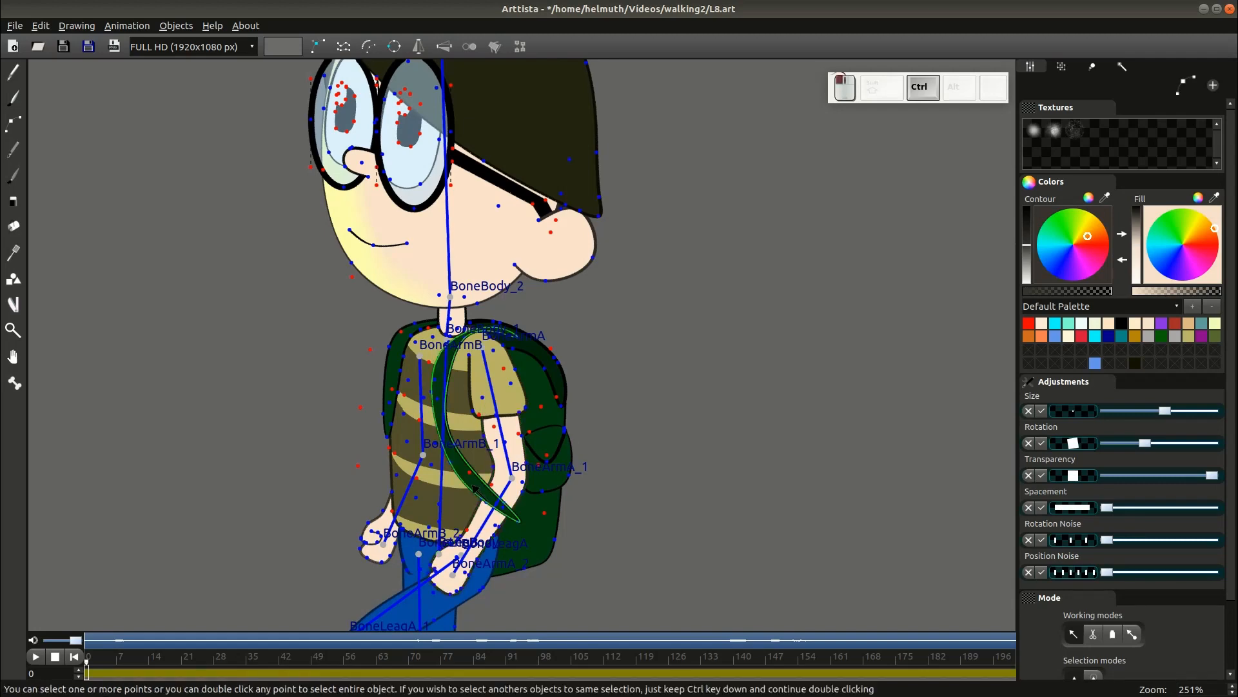
{"action": "double_click", "coordinate": [475, 443]}
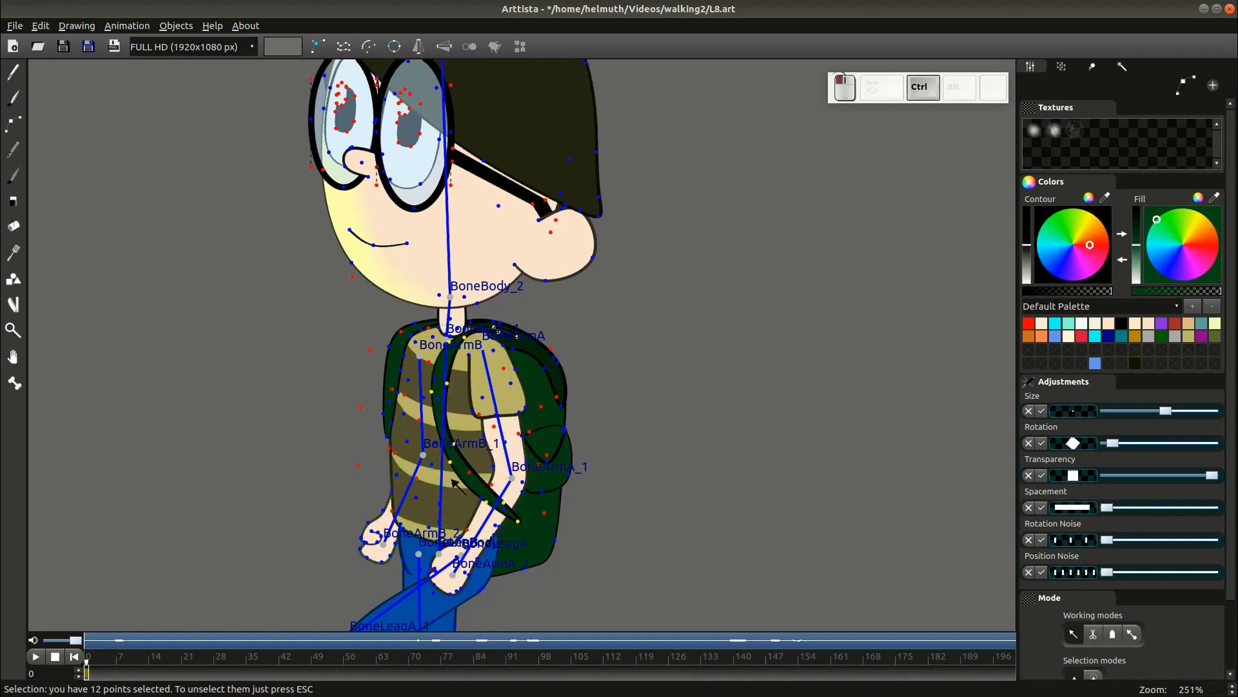
{"action": "key", "text": "shift+Tab"}
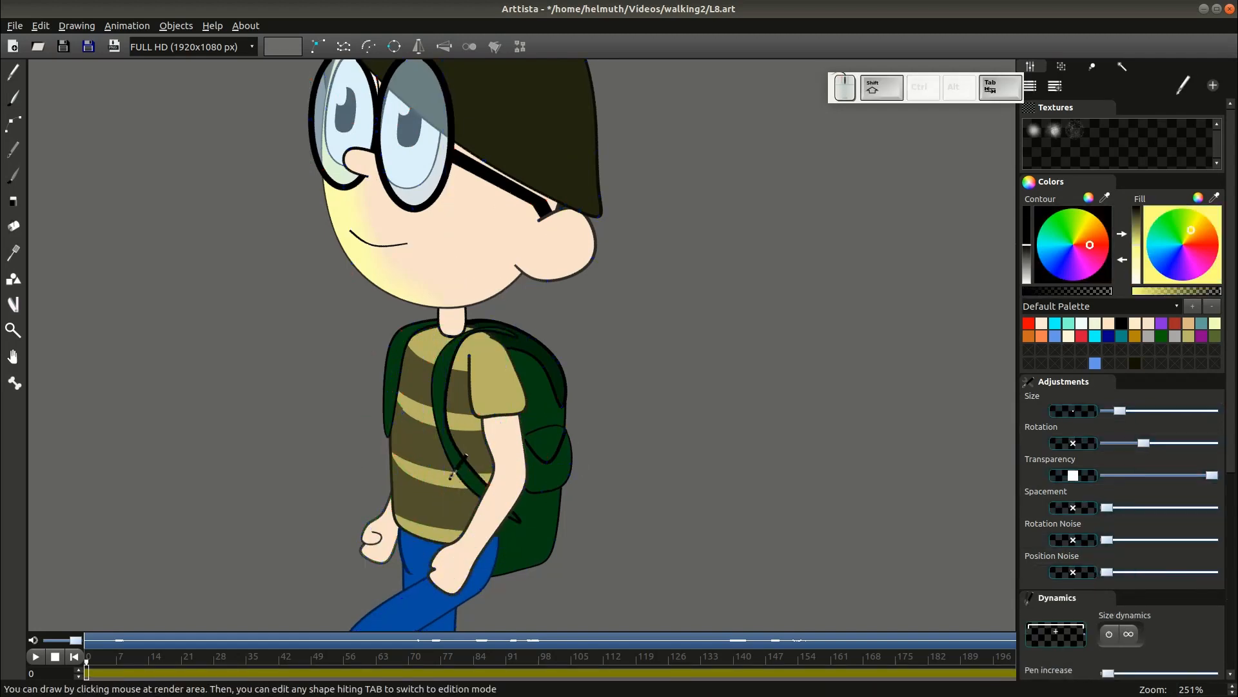
Select the near backpack strap with the torso bone's hip and neck joints and bind the strap to that bone
{"action": "scroll", "coordinate": [649, 359], "scroll_direction": "down", "scroll_amount": 3}
{"action": "scroll", "coordinate": [641, 377], "scroll_direction": "up", "scroll_amount": 4}
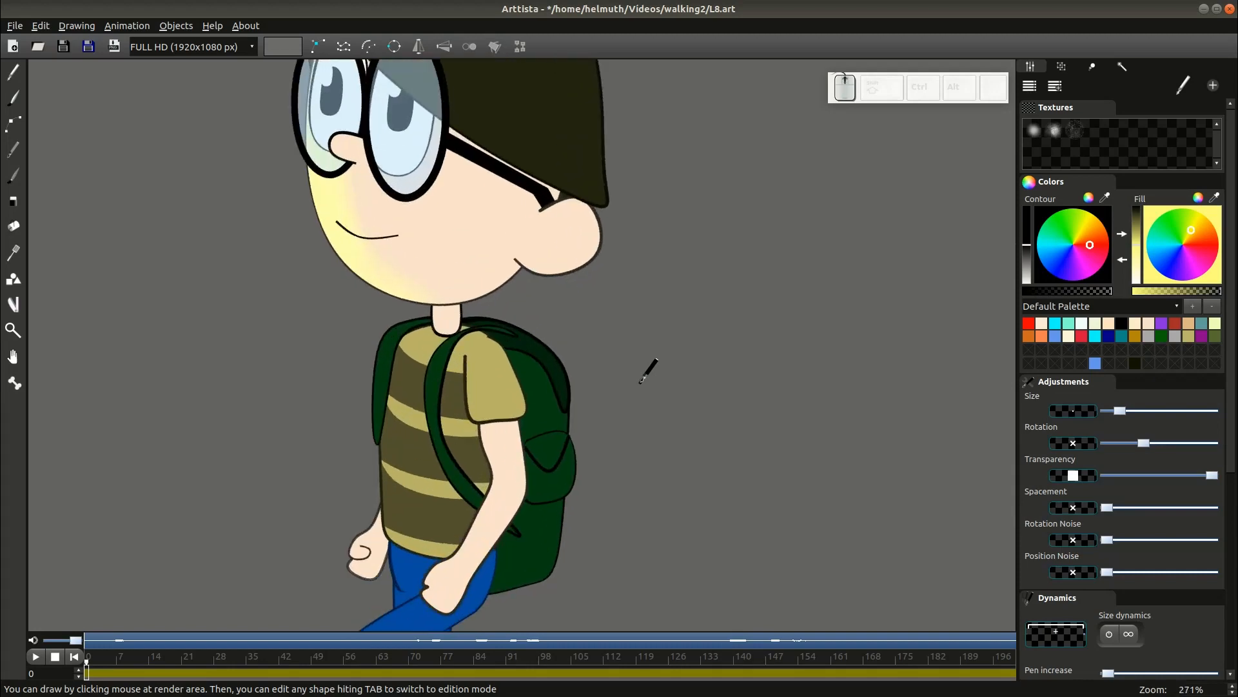
{"action": "key", "text": "Tab"}
{"action": "left_click", "coordinate": [697, 445]}
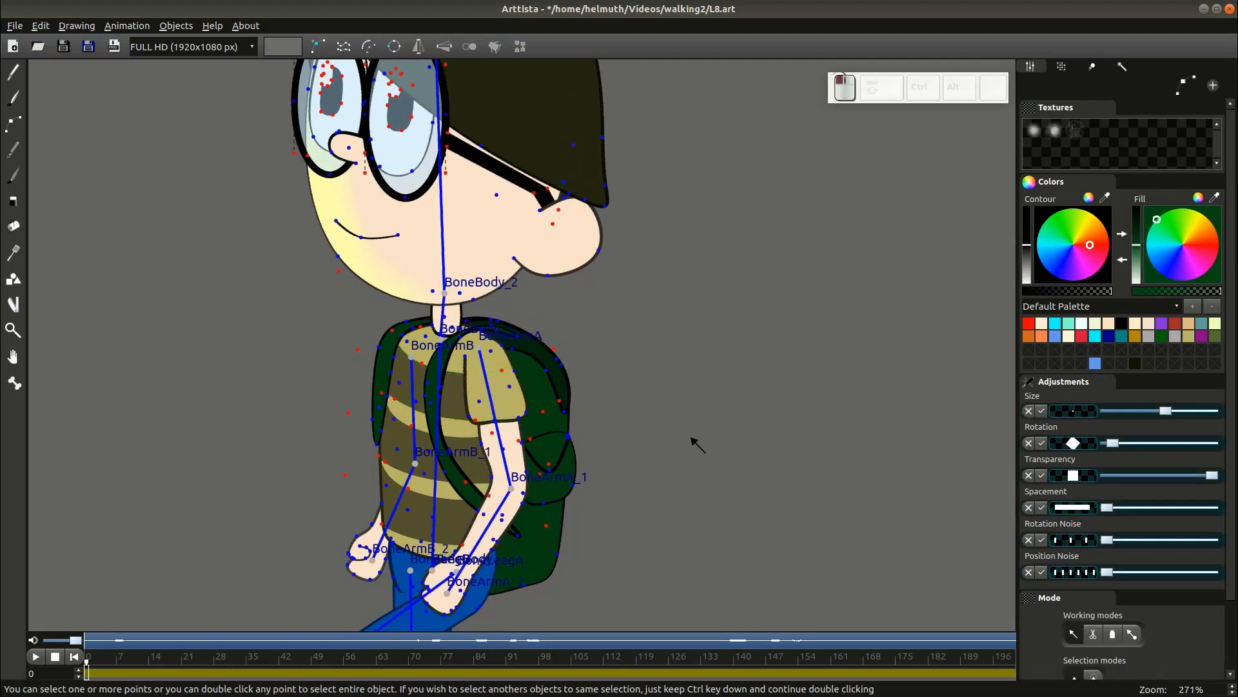
{"action": "left_click", "coordinate": [461, 455]}
{"action": "key", "text": "Tab"}
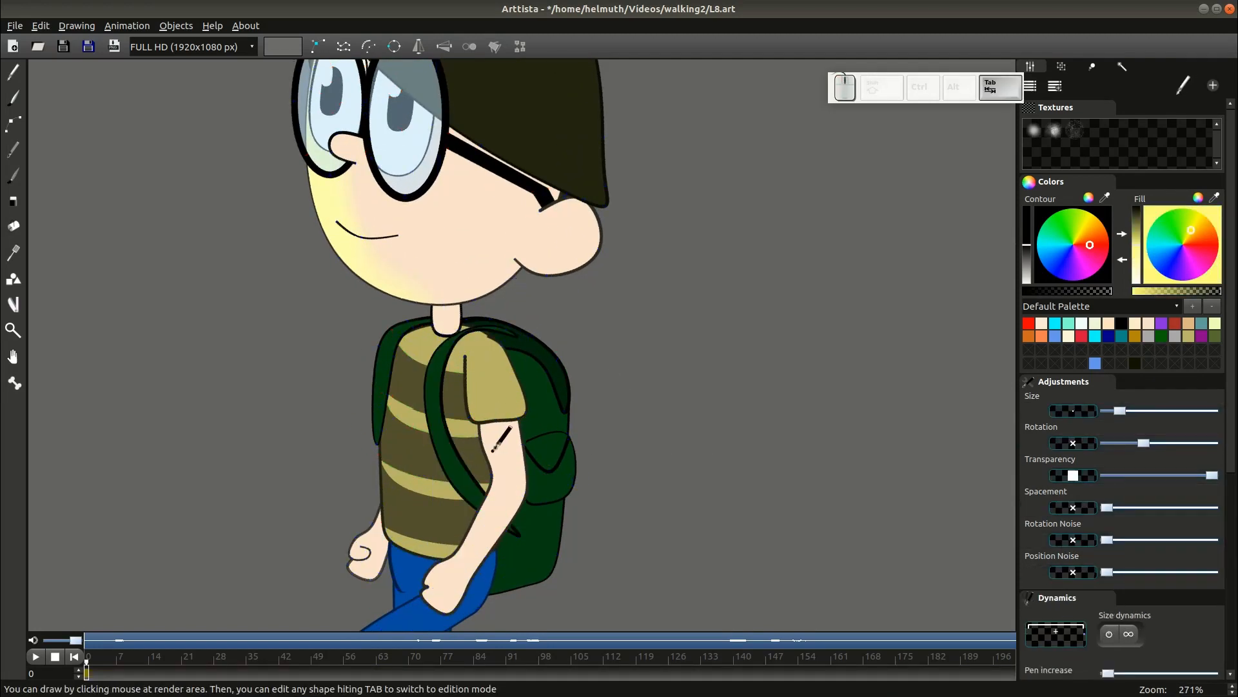
{"action": "key", "text": "Tab"}
{"action": "double_click", "coordinate": [457, 452]}
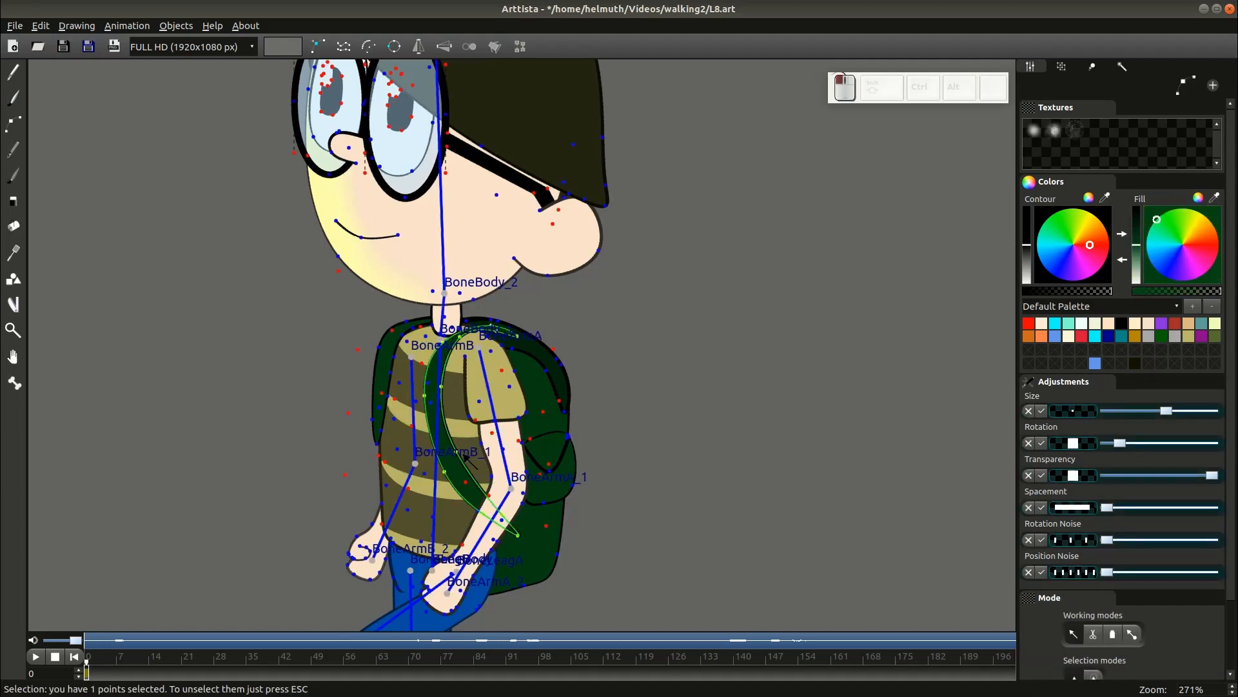
{"action": "left_click", "coordinate": [431, 569], "text": "ctrl"}
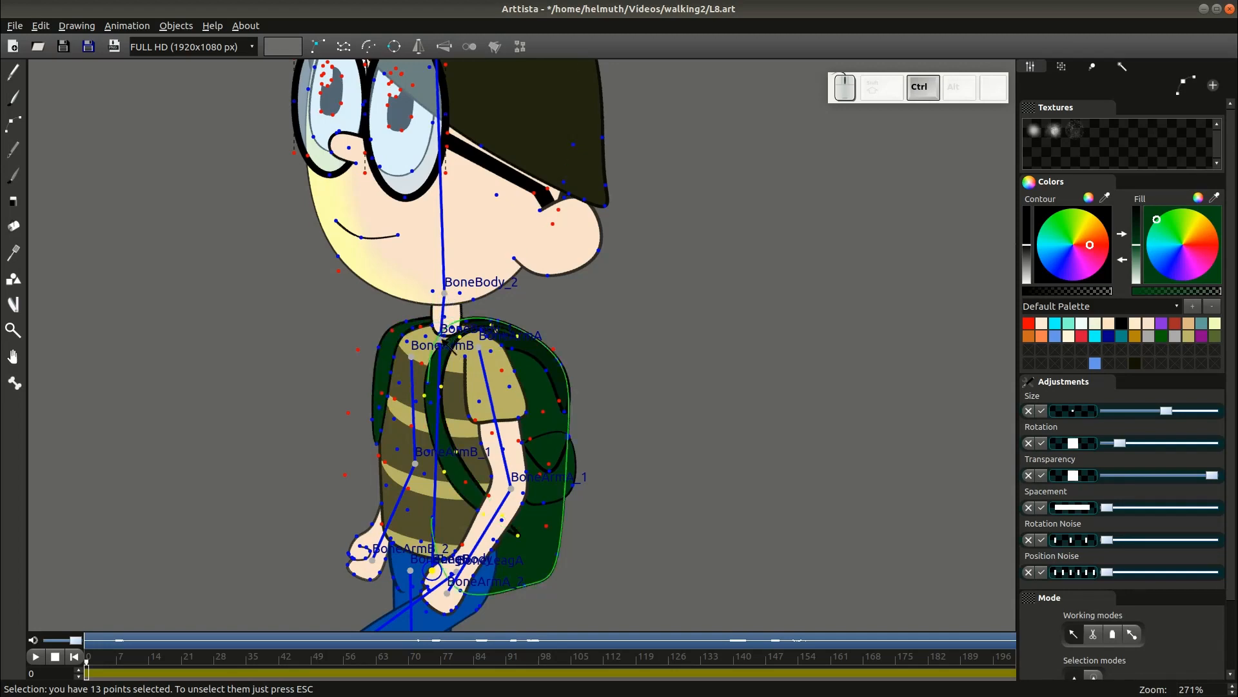
{"action": "left_click", "coordinate": [441, 340], "text": "ctrl"}
{"action": "key", "text": "ctrl+F5"}
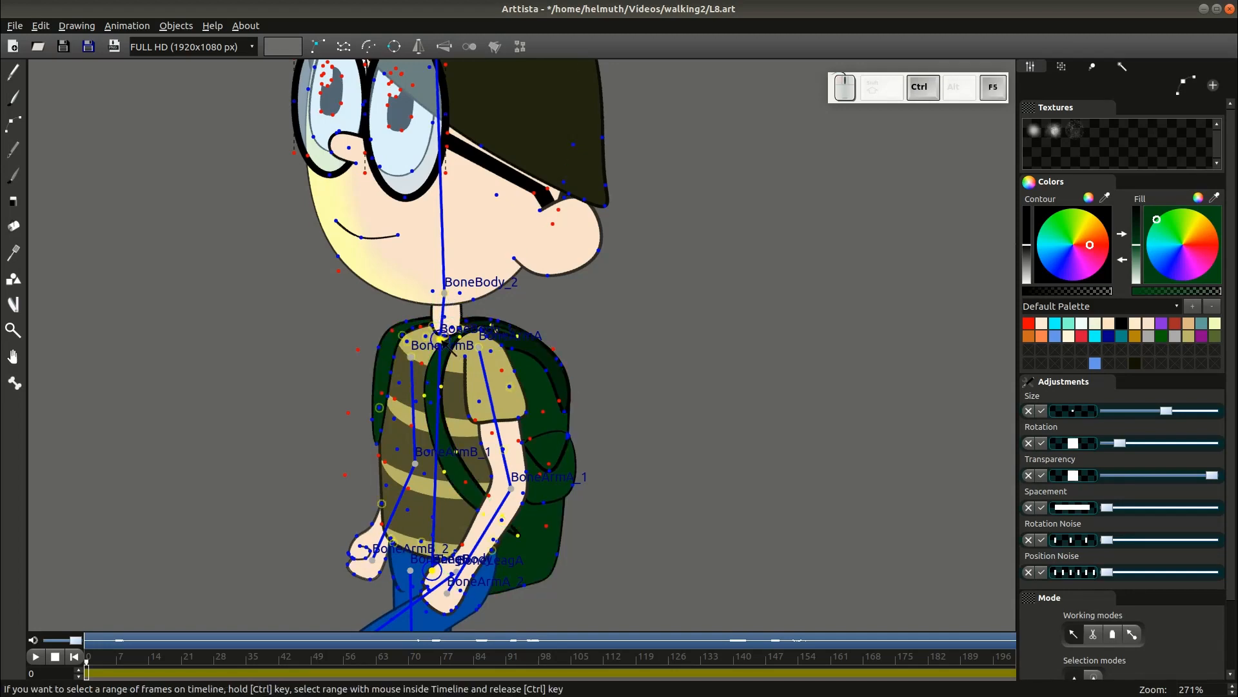
Scrub through the walk animation to check how the near strap follows the body, and return to frame 0 with the full character in view
{"action": "scroll", "coordinate": [443, 340], "scroll_direction": "down", "scroll_amount": 4}
{"action": "key", "text": "Return"}
{"action": "left_click_drag", "start_coordinate": [97, 674], "coordinate": [260, 677]}
{"action": "left_click_drag", "start_coordinate": [443, 675], "coordinate": [87, 675]}
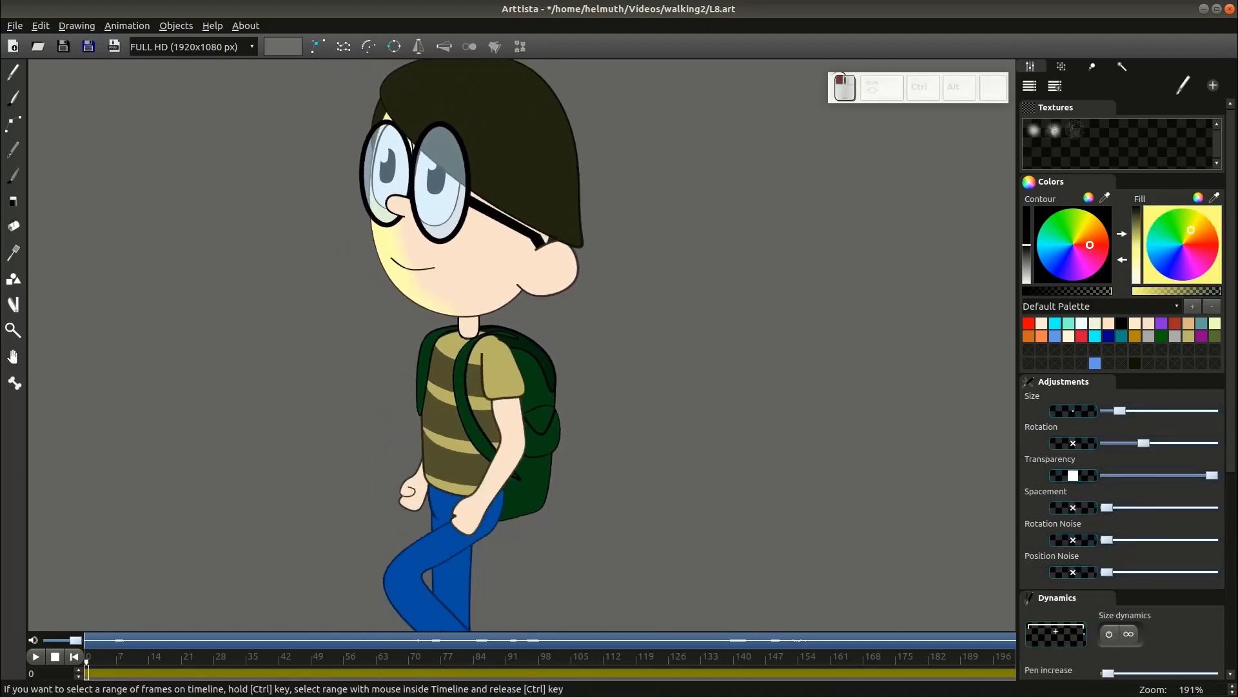
{"action": "scroll", "coordinate": [729, 496], "scroll_direction": "down", "scroll_amount": 4}
{"action": "left_click_drag", "start_coordinate": [729, 496], "coordinate": [810, 486]}
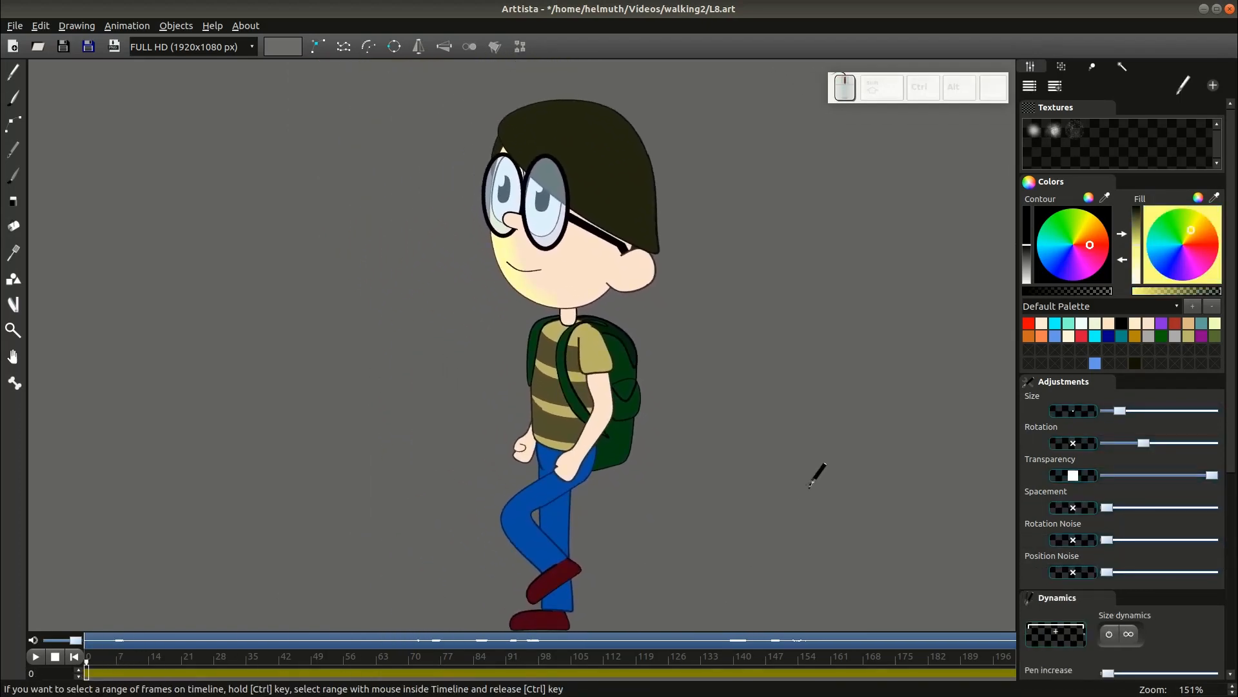